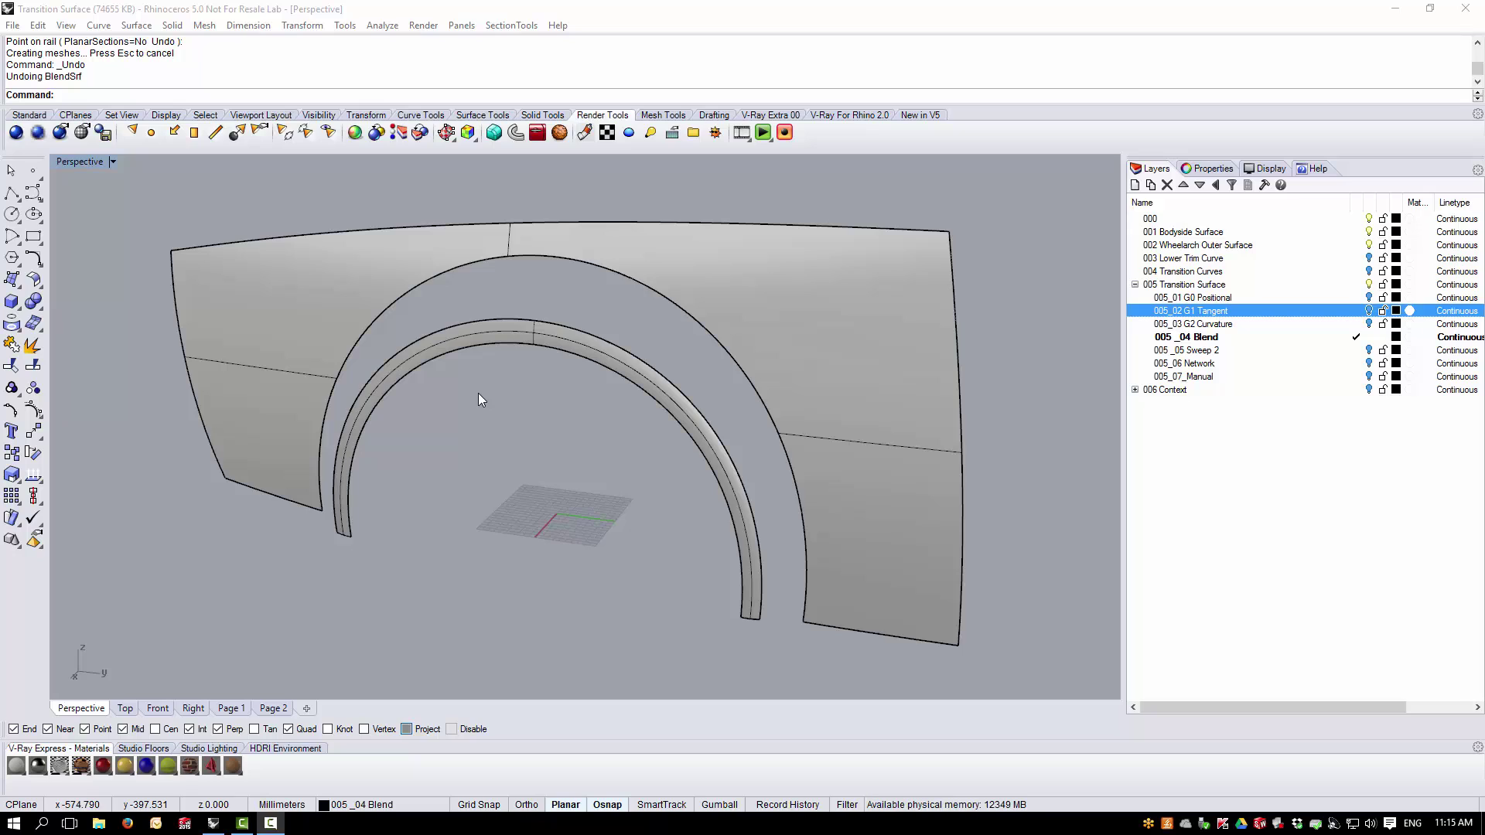
# - Create a surface blend between the wheel arch's outer edge and the matching arch opening edge of the bodyside surface
pyautogui.click(140, 23)
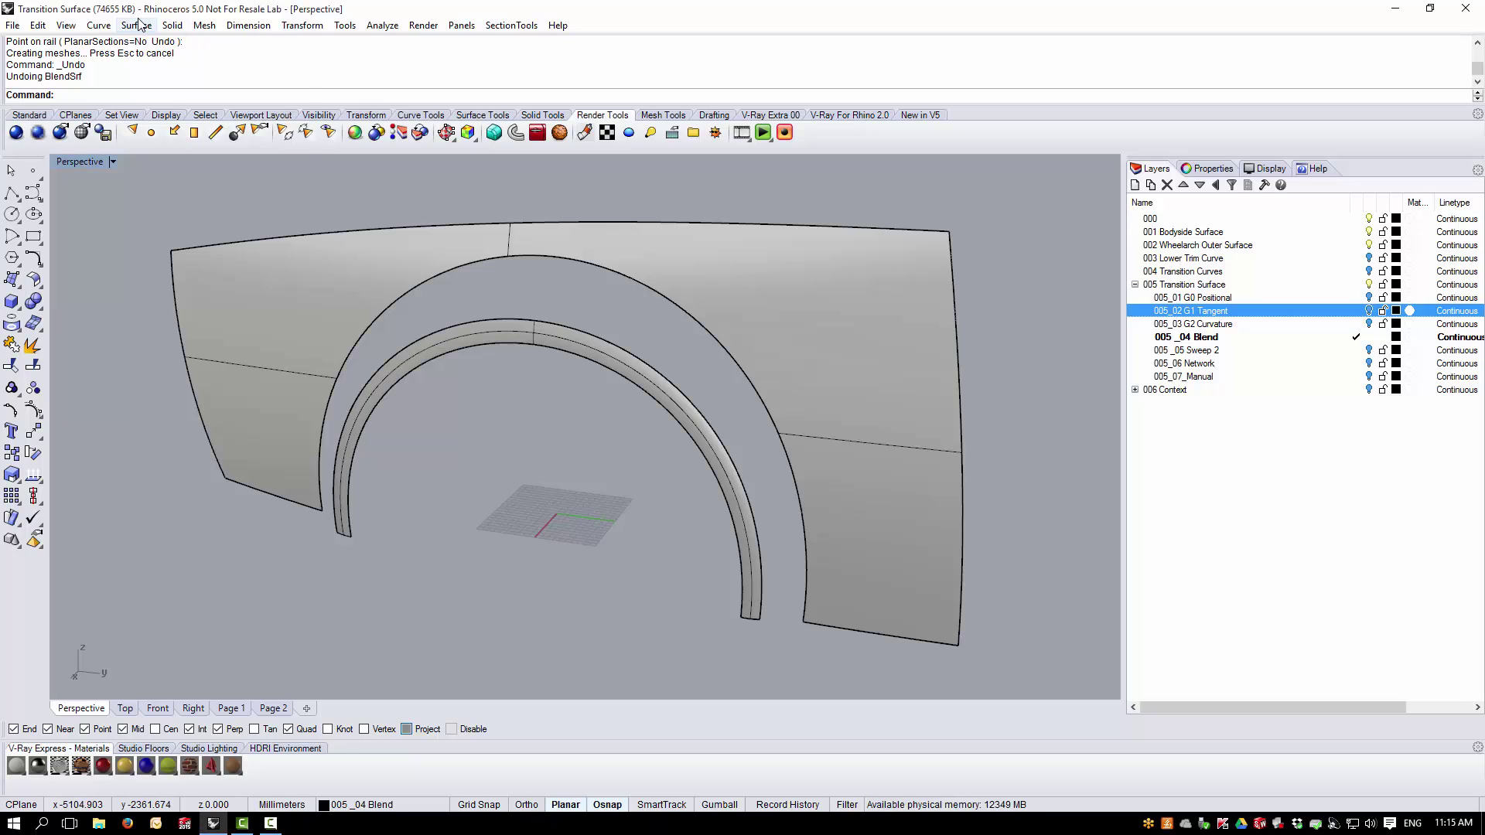
pyautogui.click(139, 24)
pyautogui.click(208, 439)
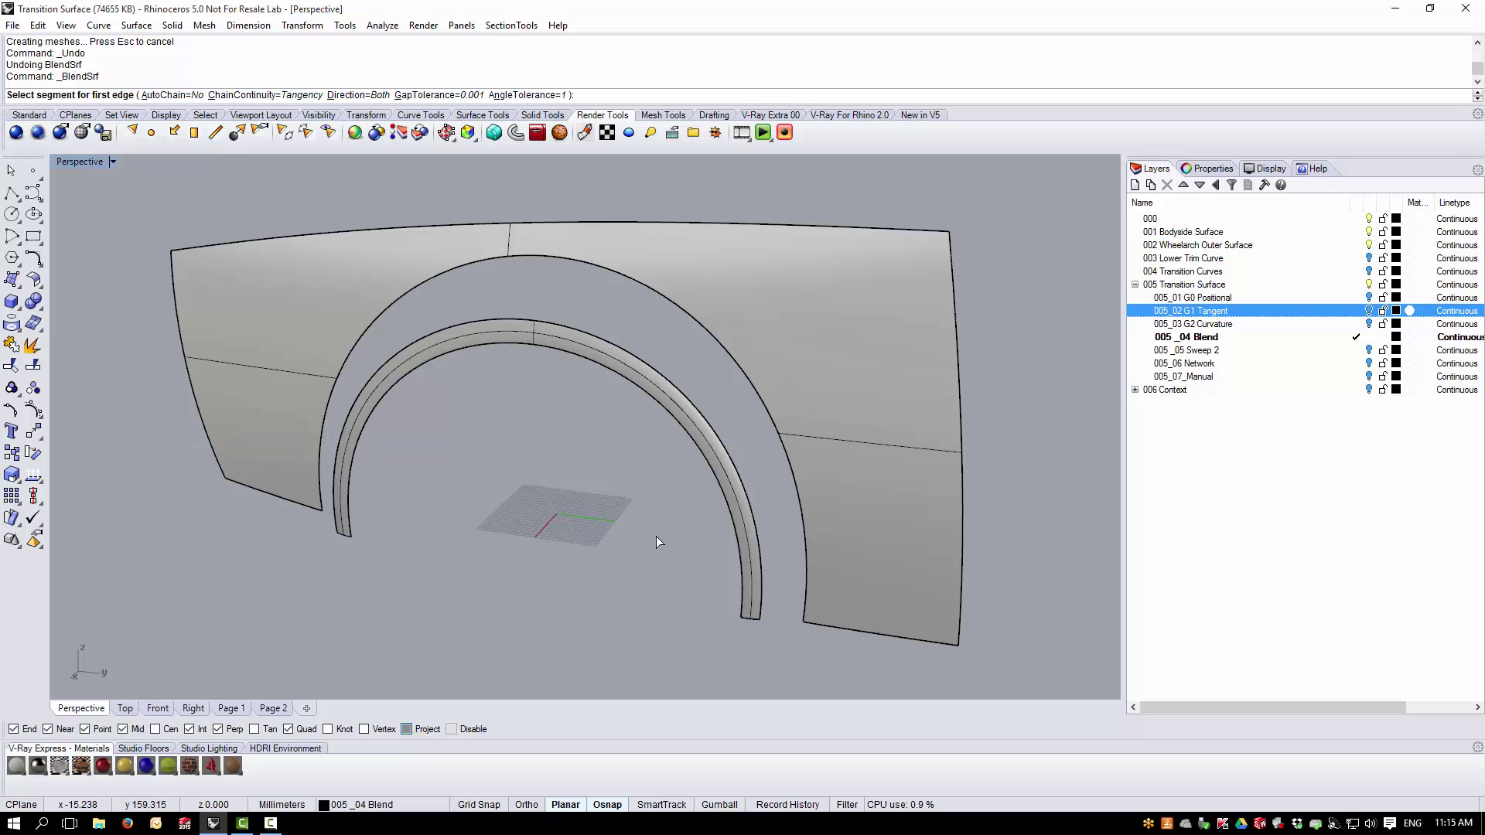
pyautogui.click(762, 587)
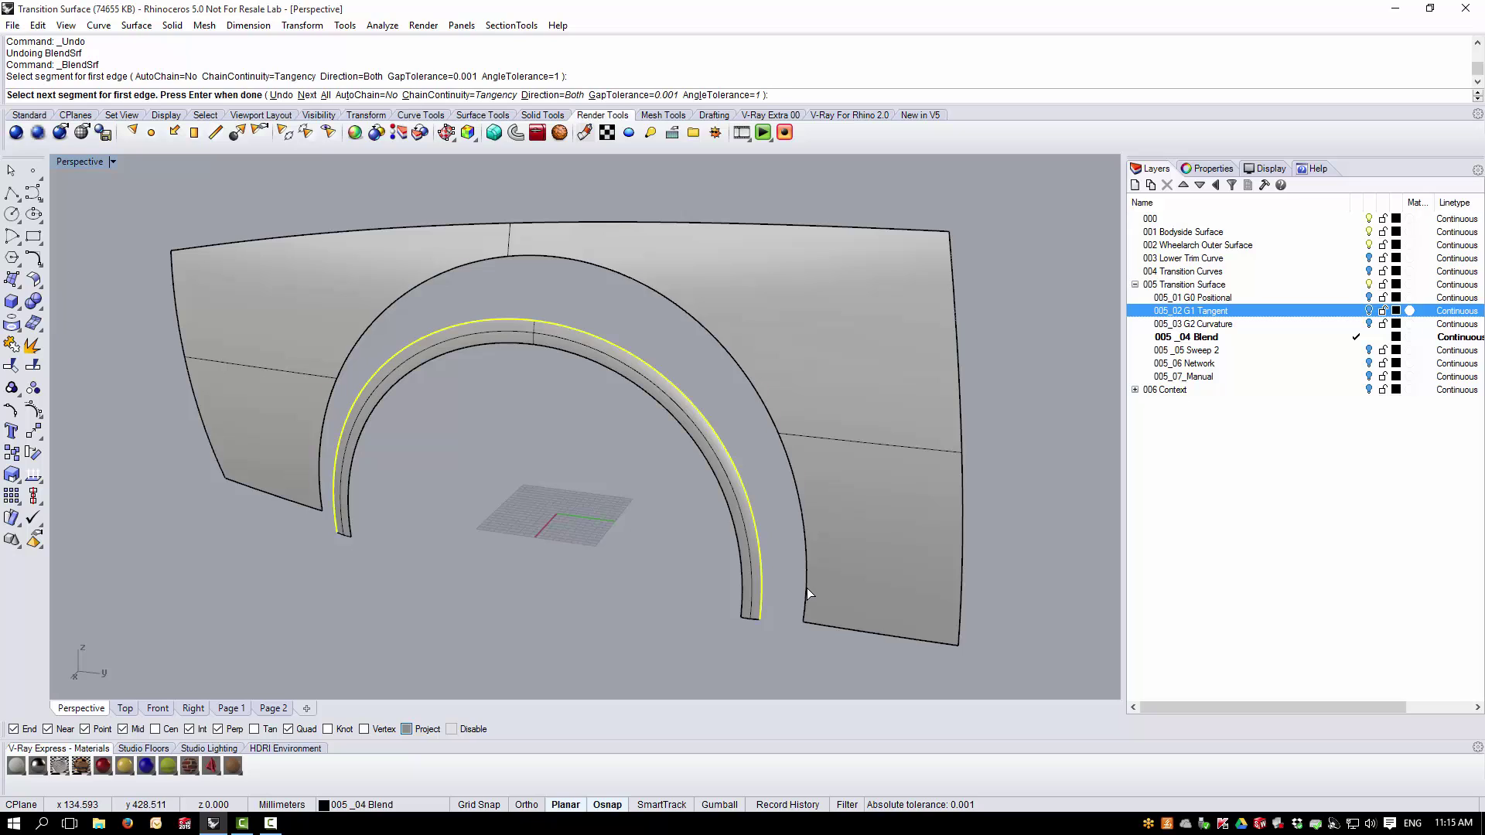
pyautogui.click(797, 592)
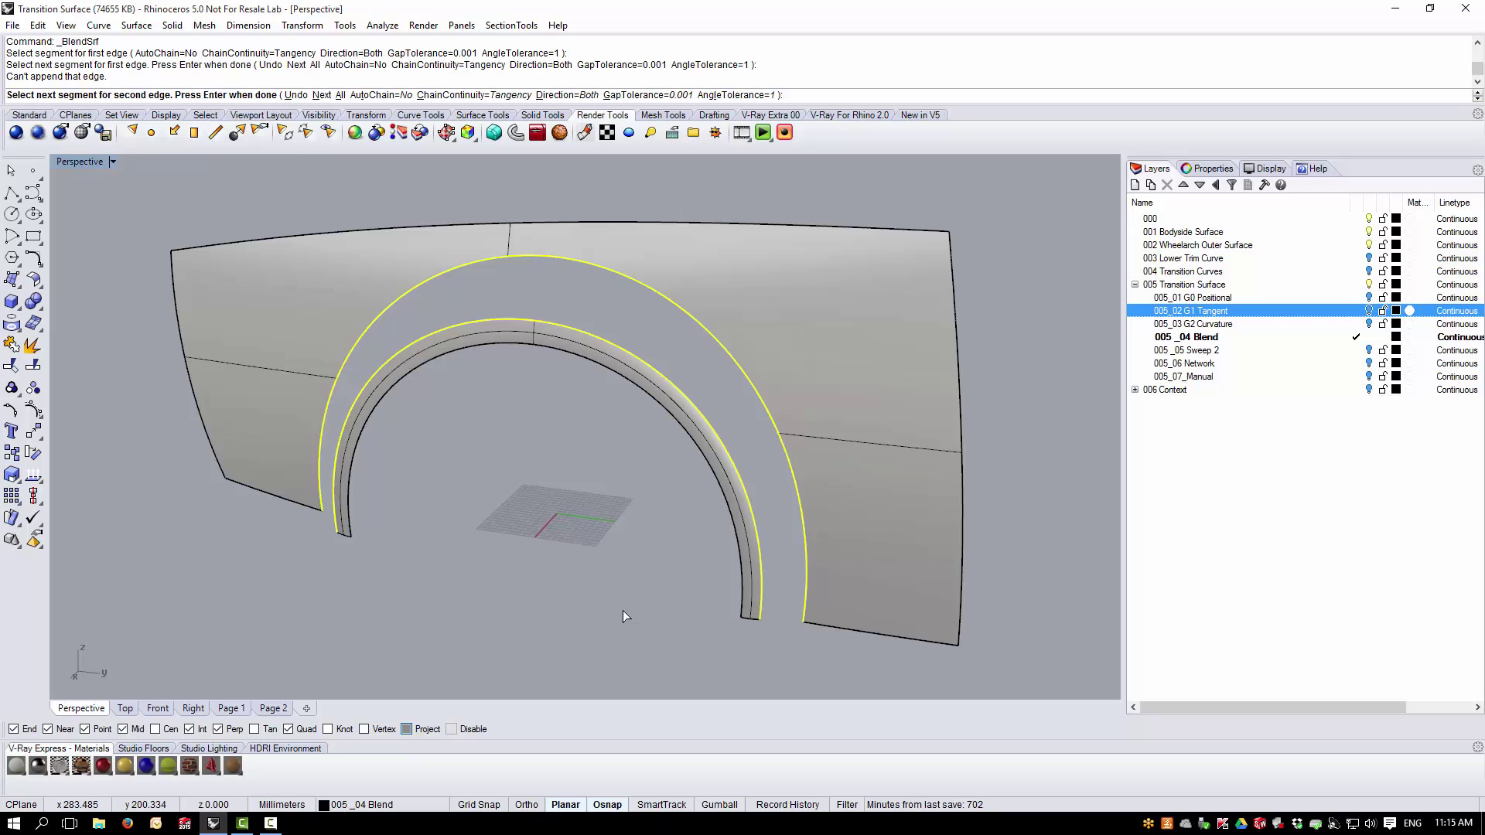
pyautogui.press('Return')
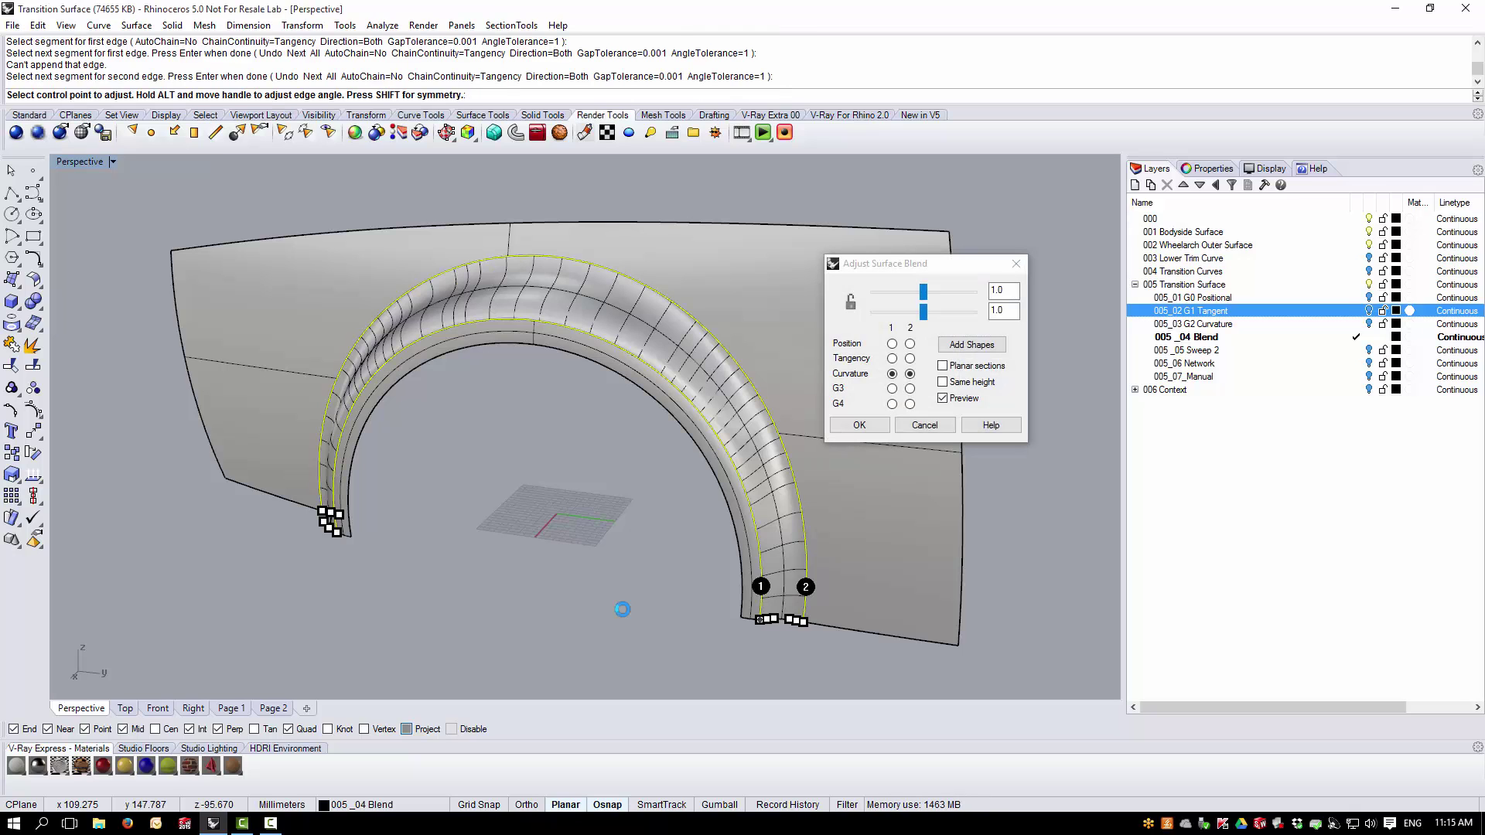
# - Set the blend bulge values to 0.717 for edge 1 and 0.946 for edge 2
pyautogui.moveTo(625, 616); pyautogui.dragTo(575, 399, button='right')
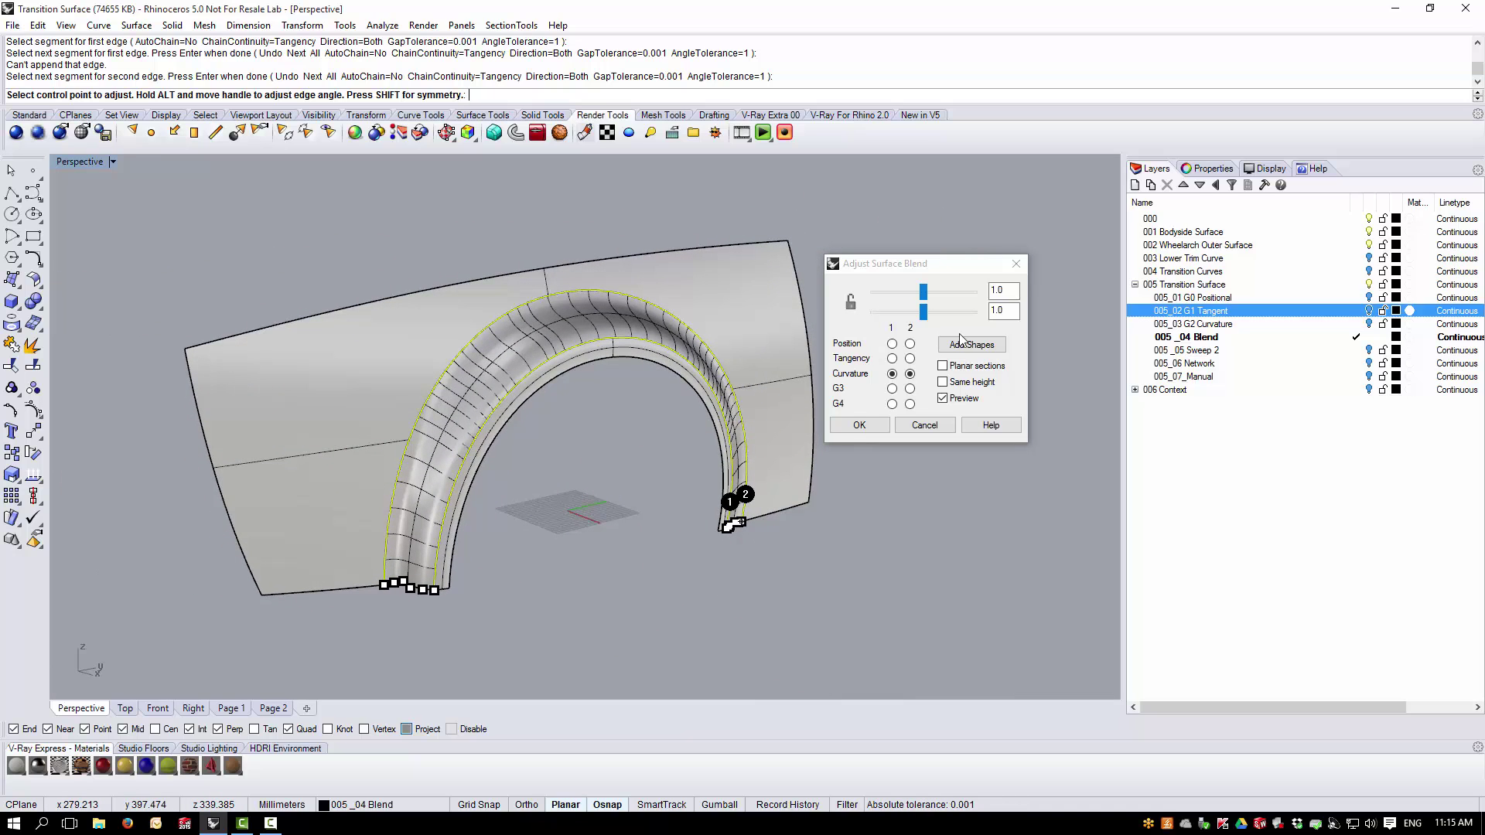
pyautogui.scroll(3, 564, 314)
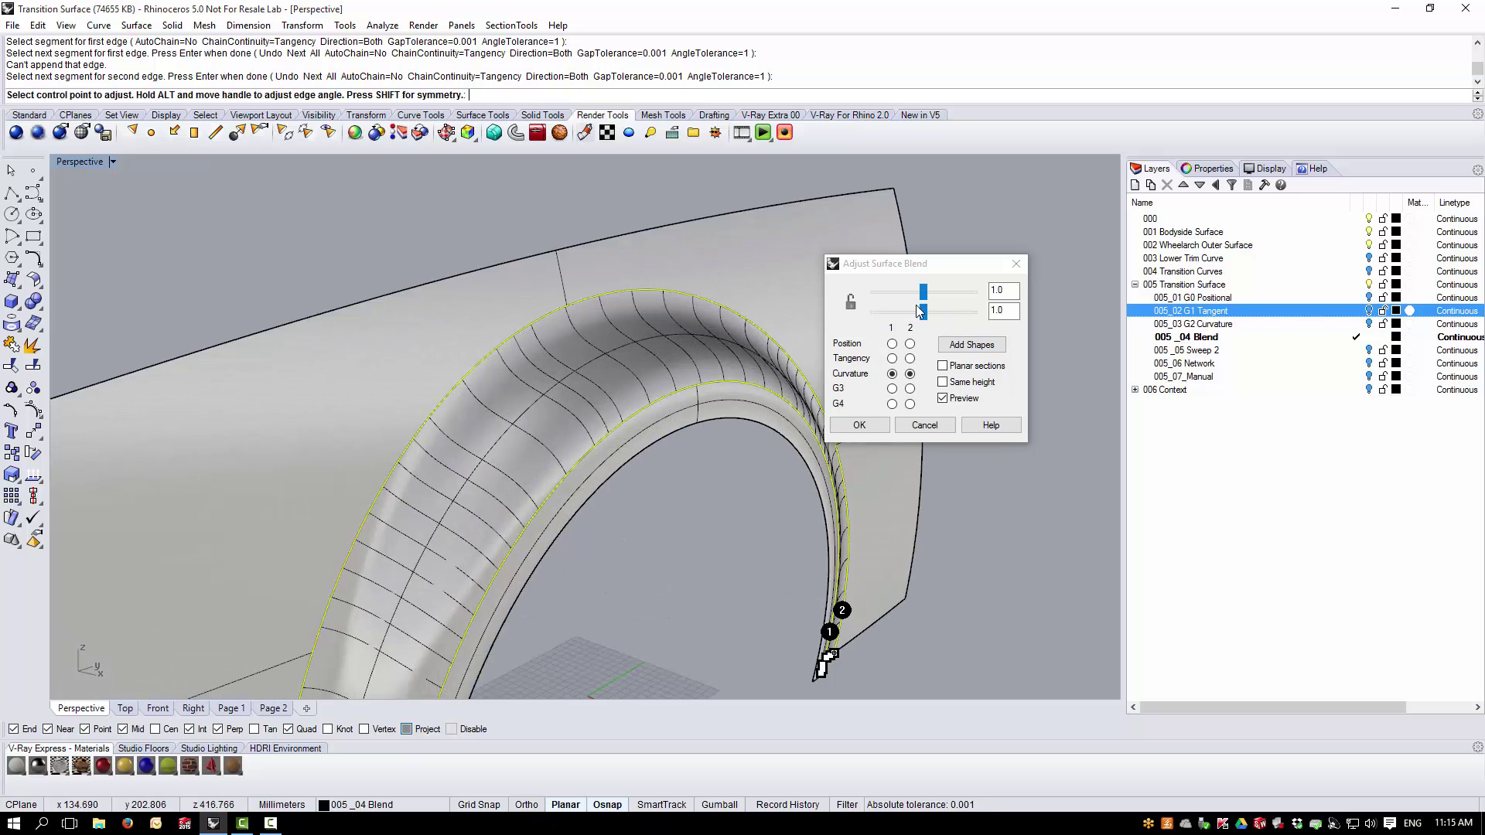
pyautogui.moveTo(924, 292)
pyautogui.mouseDown()
pyautogui.moveTo(908, 298)
pyautogui.moveTo(921, 312)
pyautogui.mouseUp()
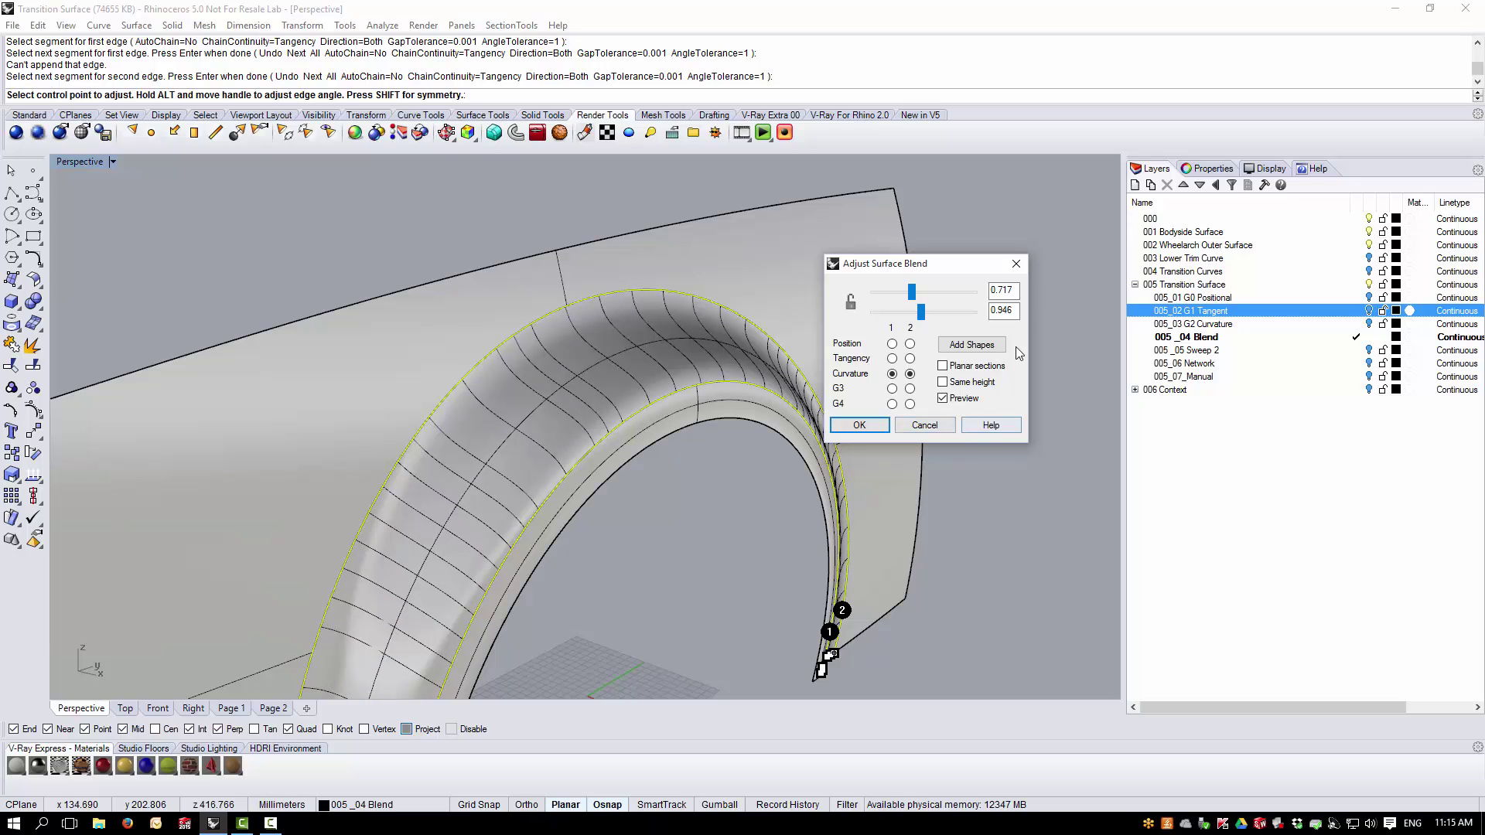
# - Try G3 and G4 continuity for edge 1 of the blend and return it to Curvature
pyautogui.moveTo(729, 514); pyautogui.dragTo(555, 485, button='right')
pyautogui.scroll(-3, 556, 485)
pyautogui.scroll(4, 743, 557)
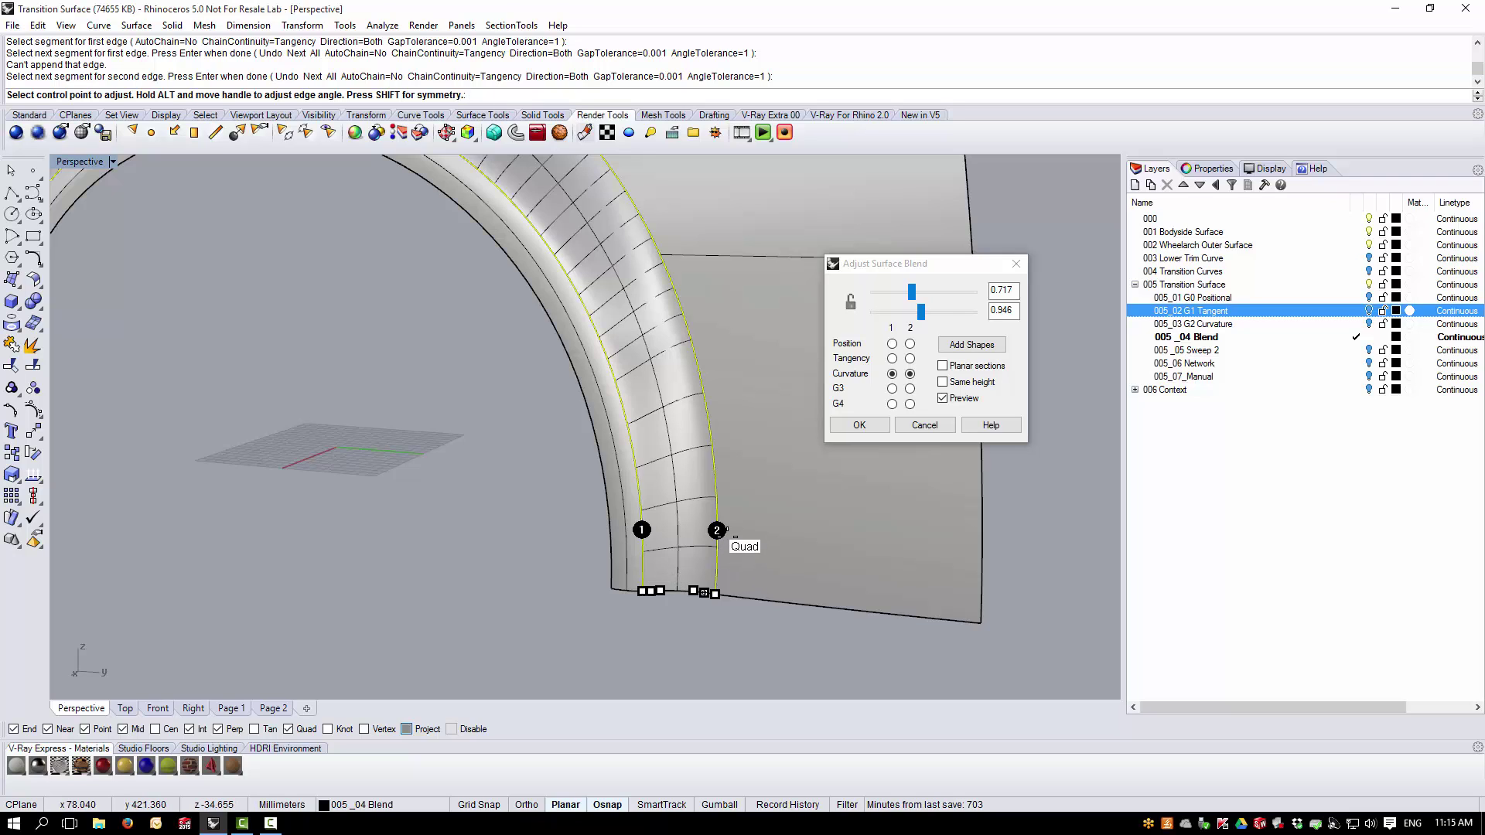
pyautogui.moveTo(727, 530); pyautogui.dragTo(682, 656, button='right')
pyautogui.scroll(4, 680, 652)
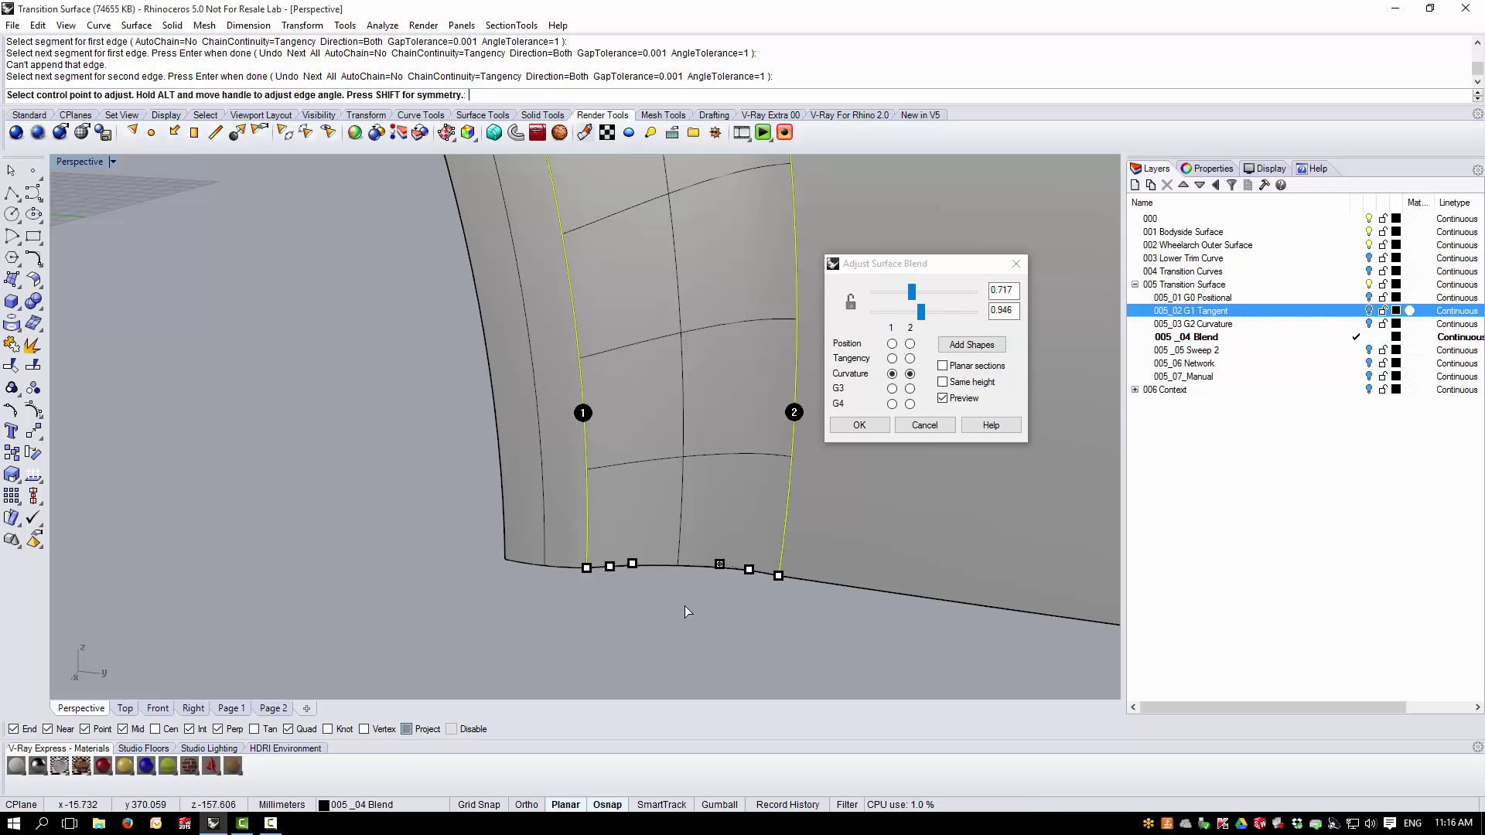
pyautogui.click(892, 389)
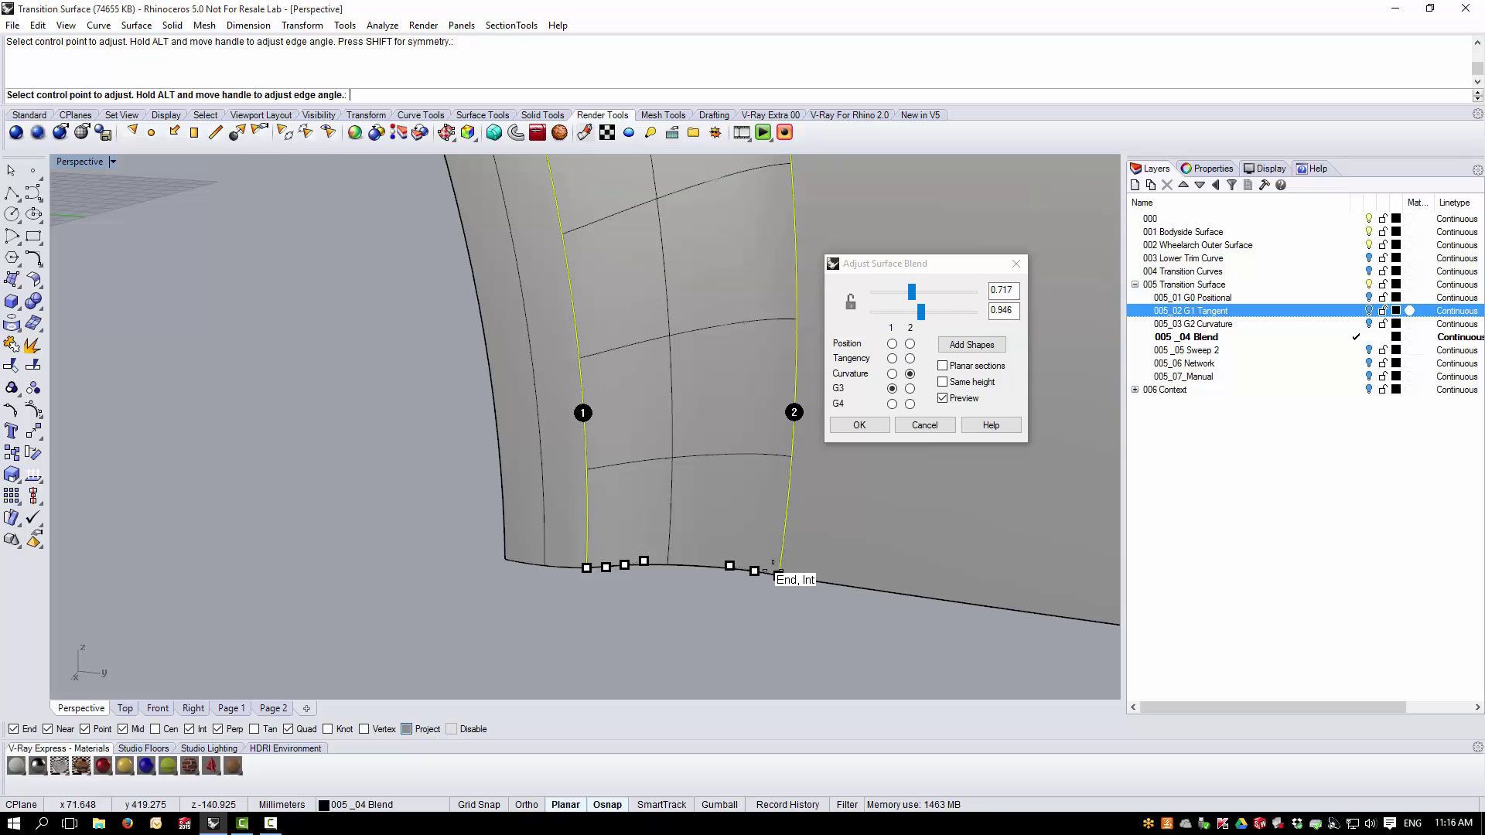
pyautogui.click(894, 390)
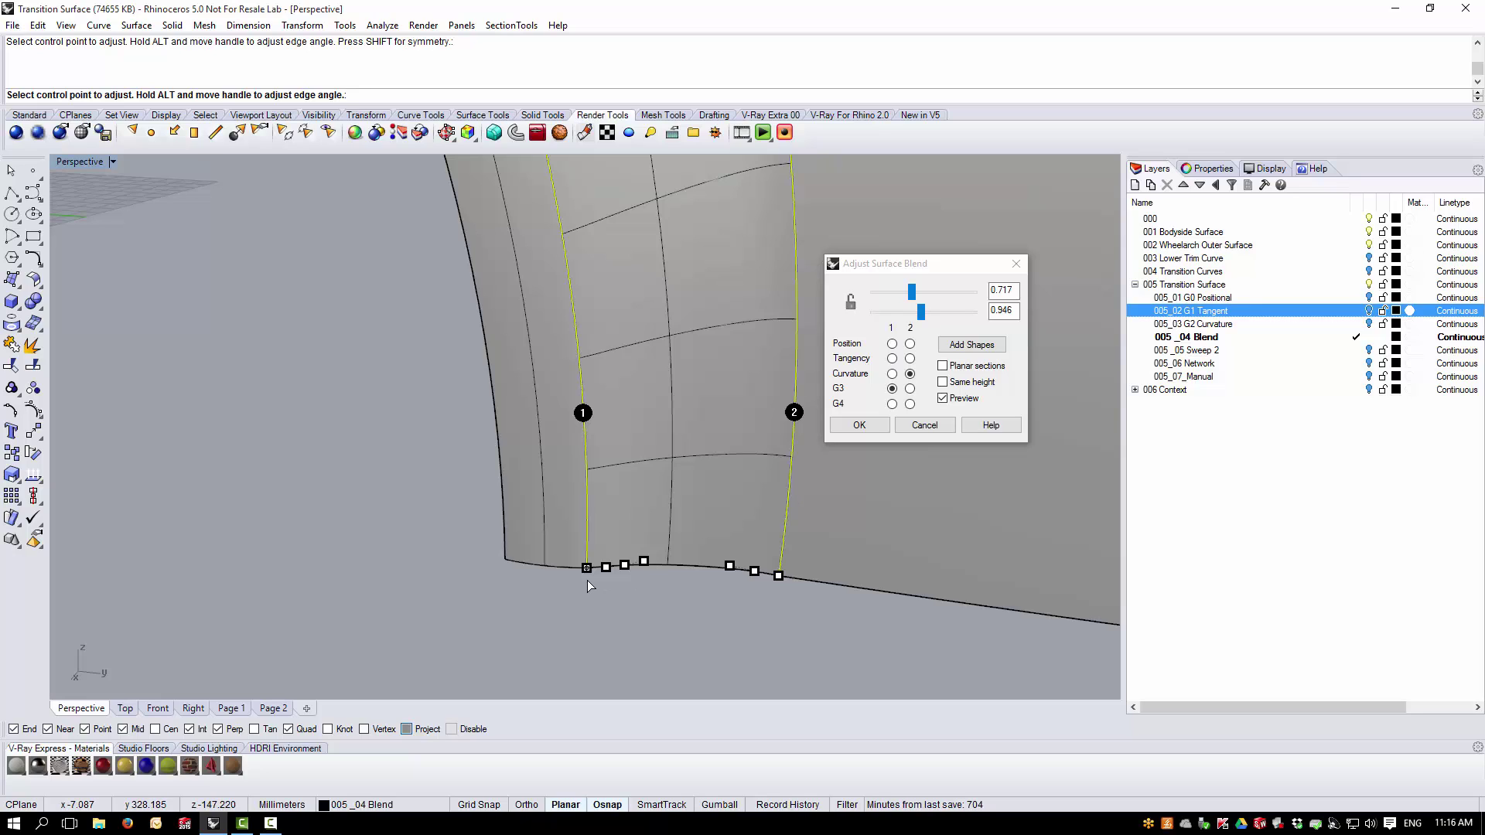
pyautogui.click(893, 405)
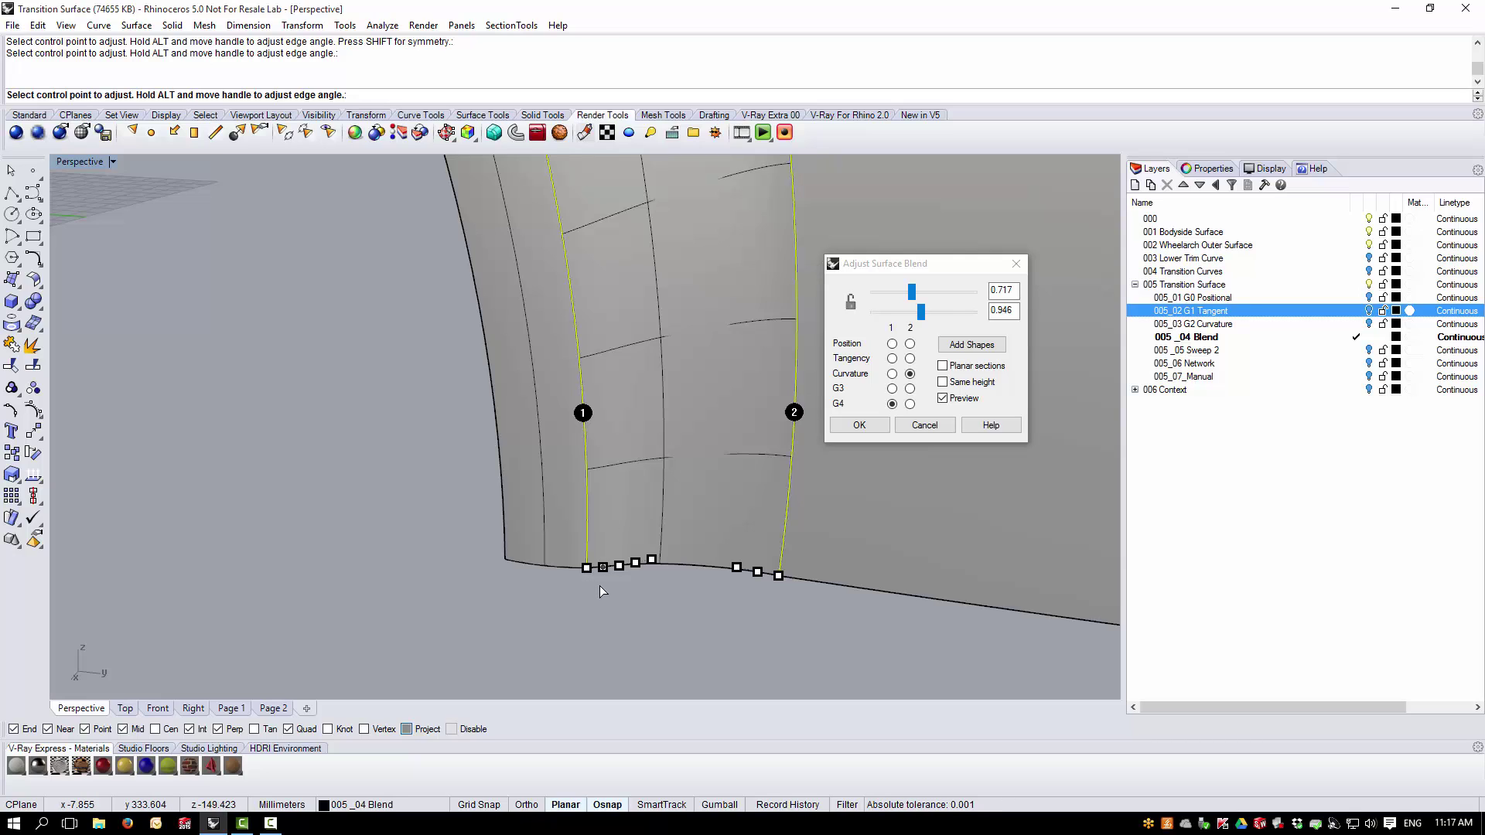
pyautogui.click(892, 374)
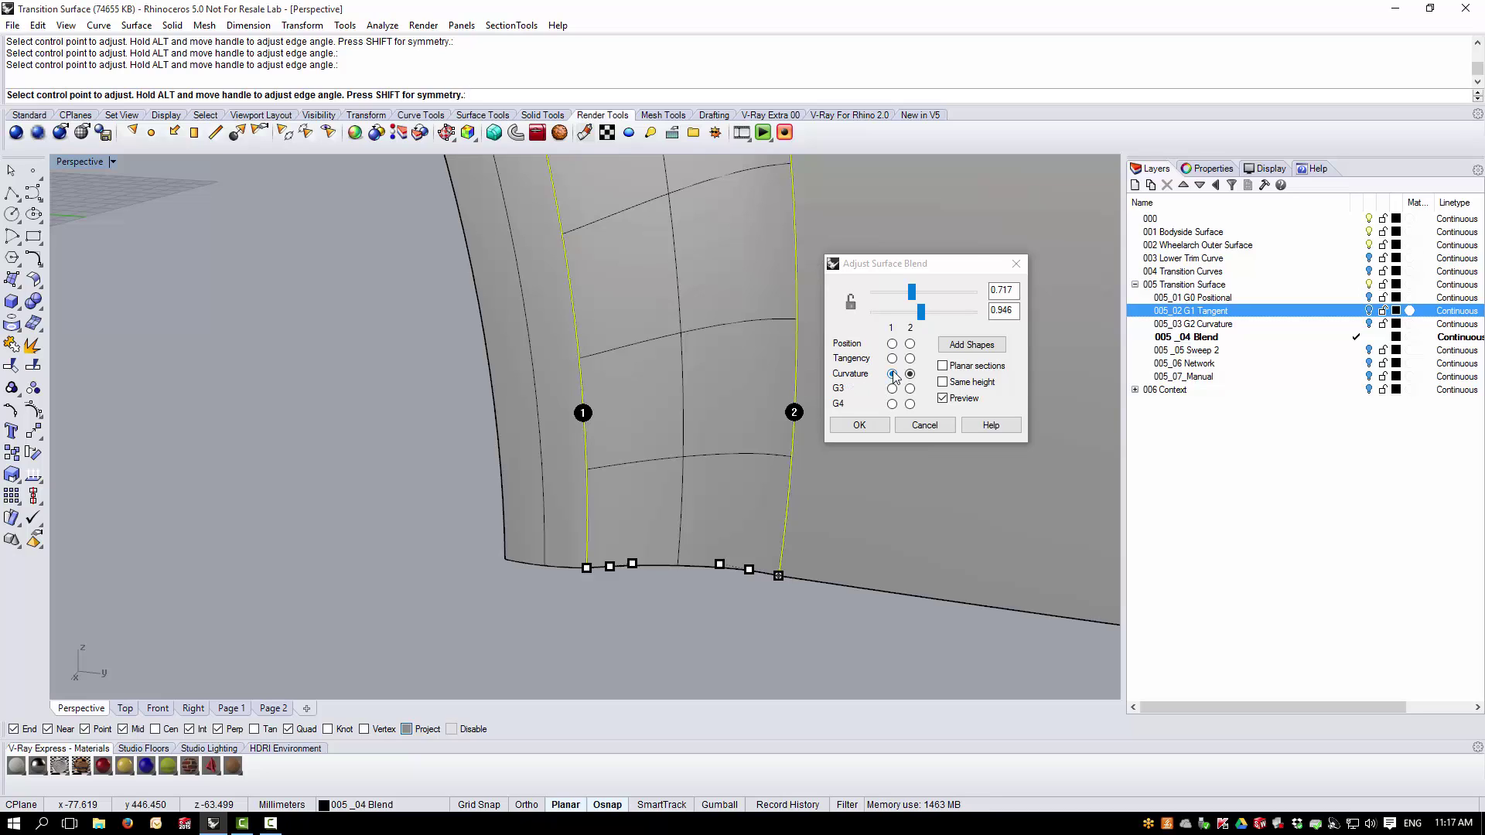
# - With the two blend bulge values locked together, try different amounts and set both to 0.486
pyautogui.click(719, 564)
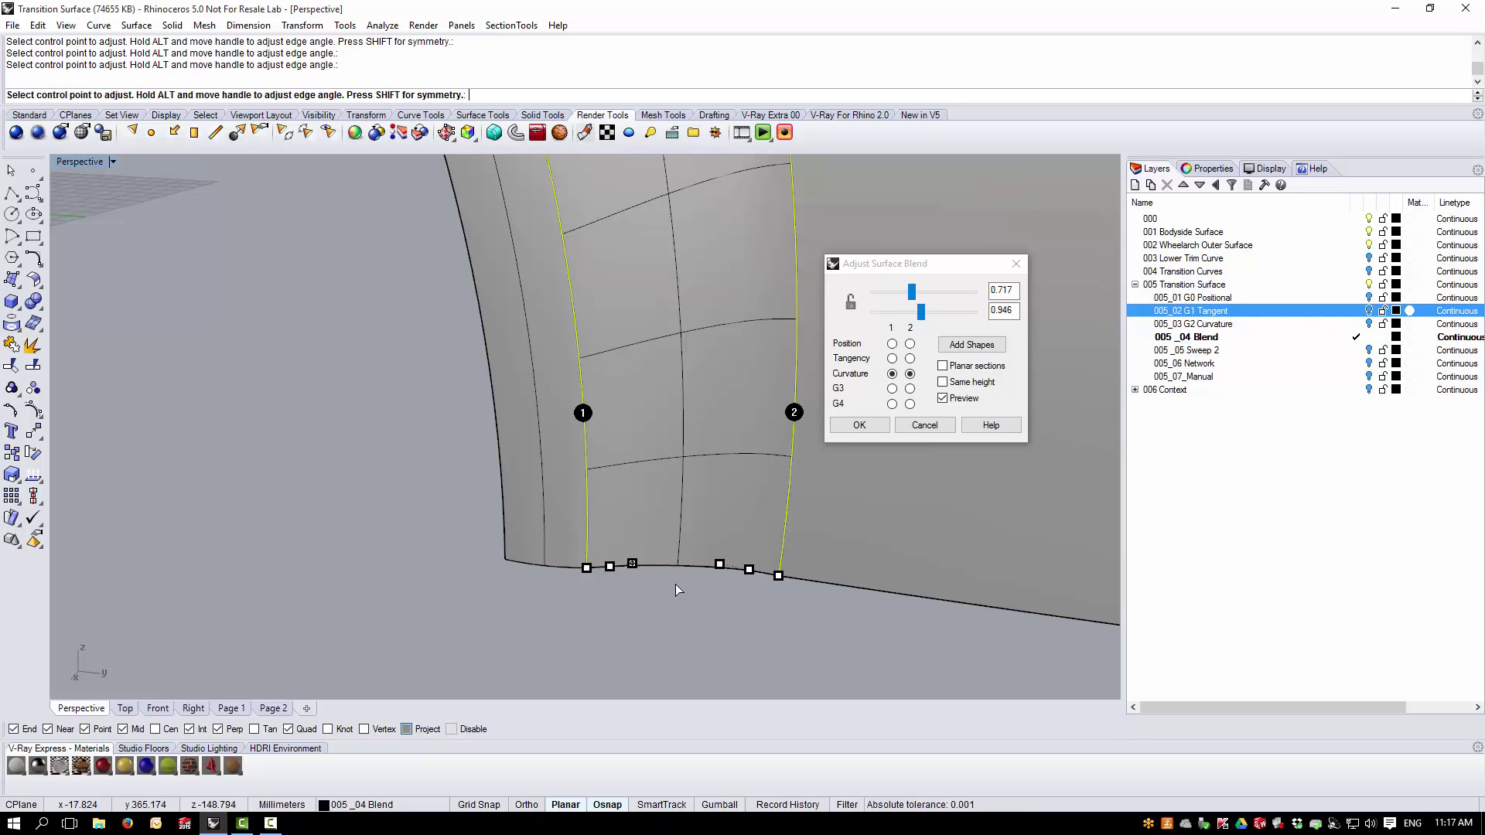
pyautogui.moveTo(654, 582); pyautogui.dragTo(647, 587, button='right')
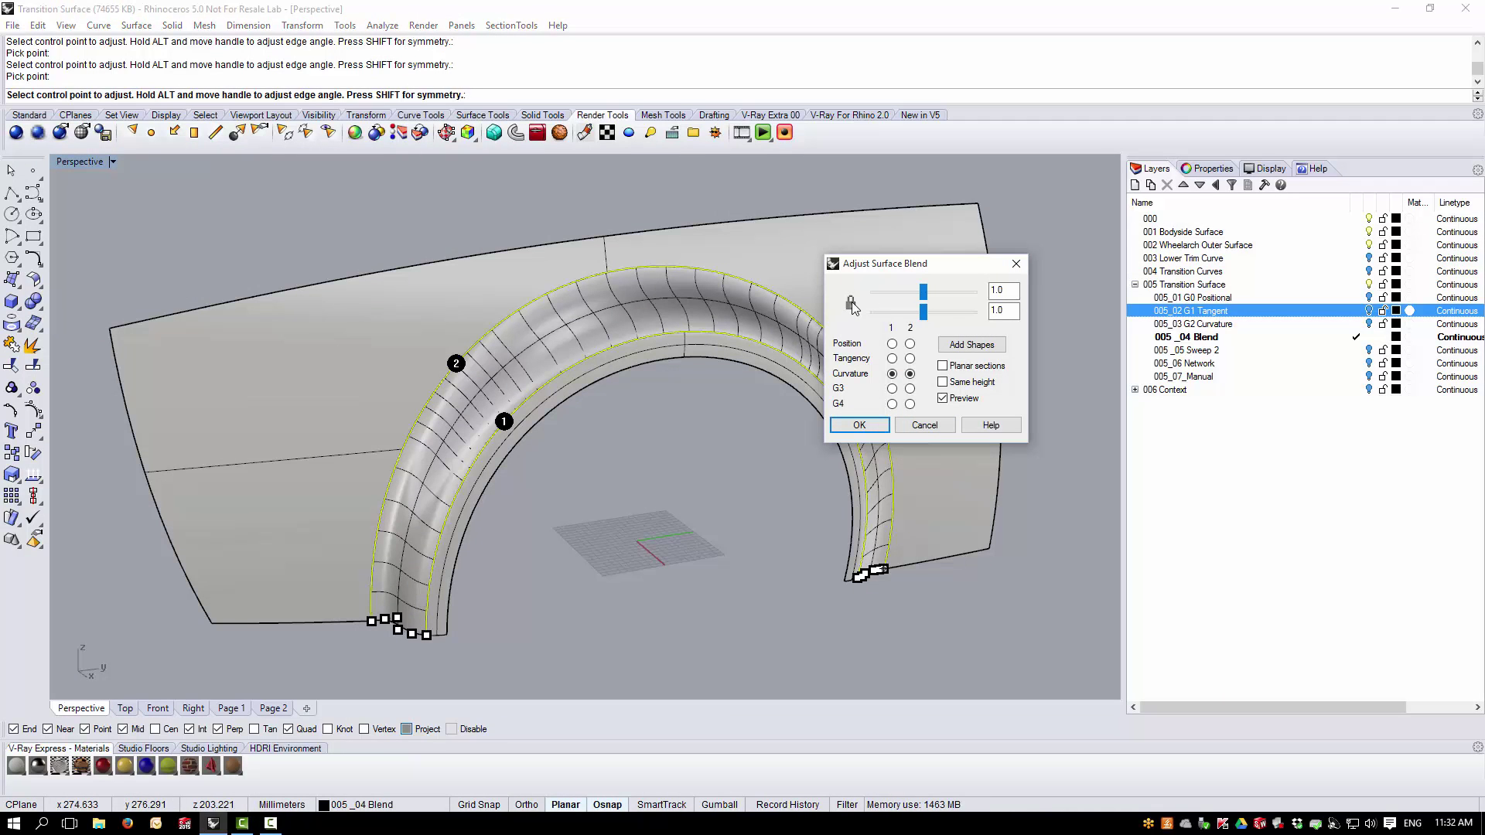
pyautogui.moveTo(721, 387); pyautogui.dragTo(649, 303, button='right')
pyautogui.scroll(5, 597, 281)
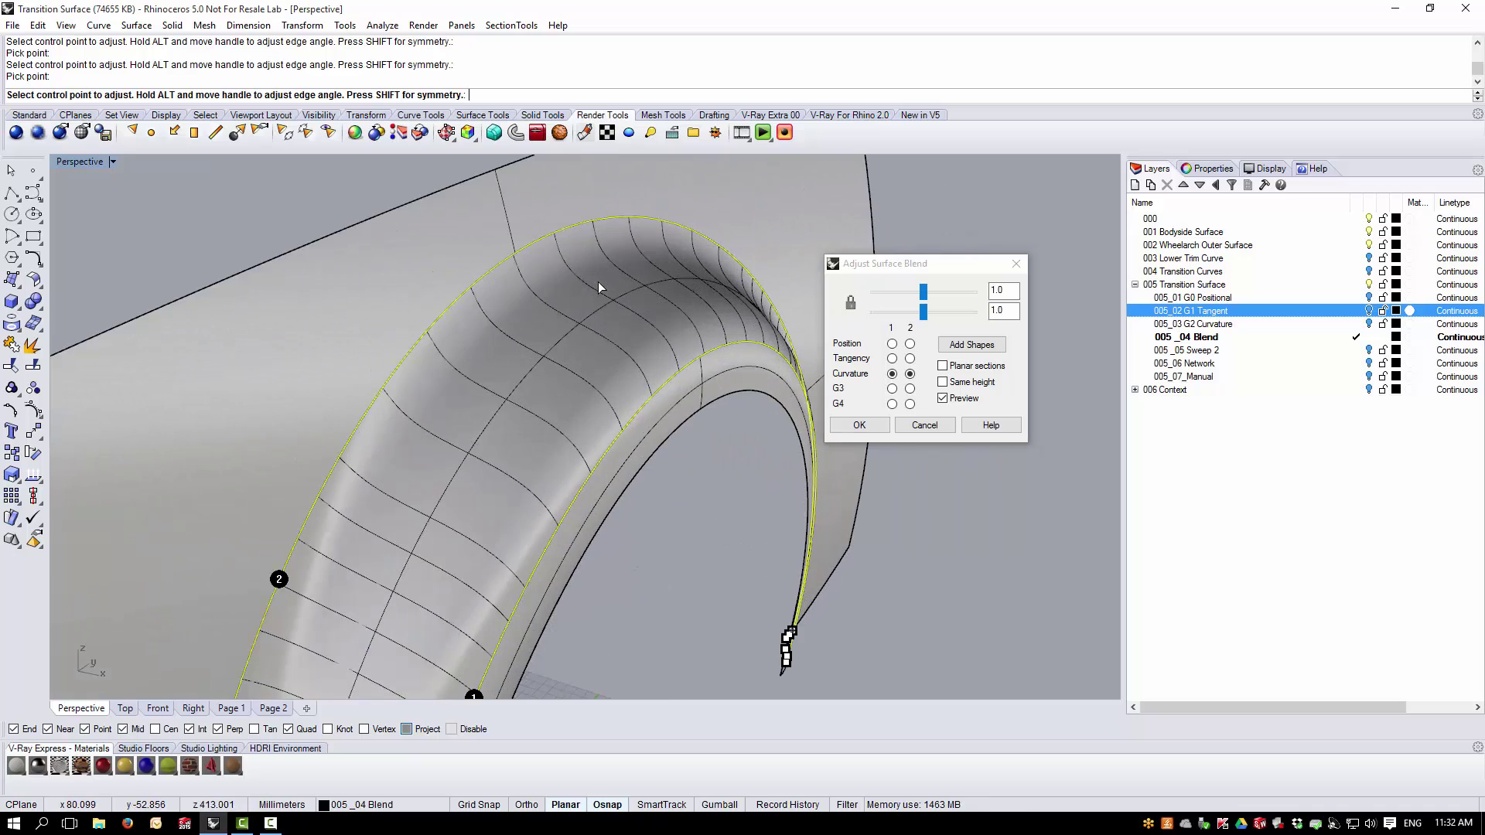
pyautogui.moveTo(919, 312)
pyautogui.mouseDown()
pyautogui.moveTo(906, 321)
pyautogui.moveTo(928, 330)
pyautogui.moveTo(902, 330)
pyautogui.mouseUp()
pyautogui.moveTo(673, 495); pyautogui.dragTo(750, 453, button='right')
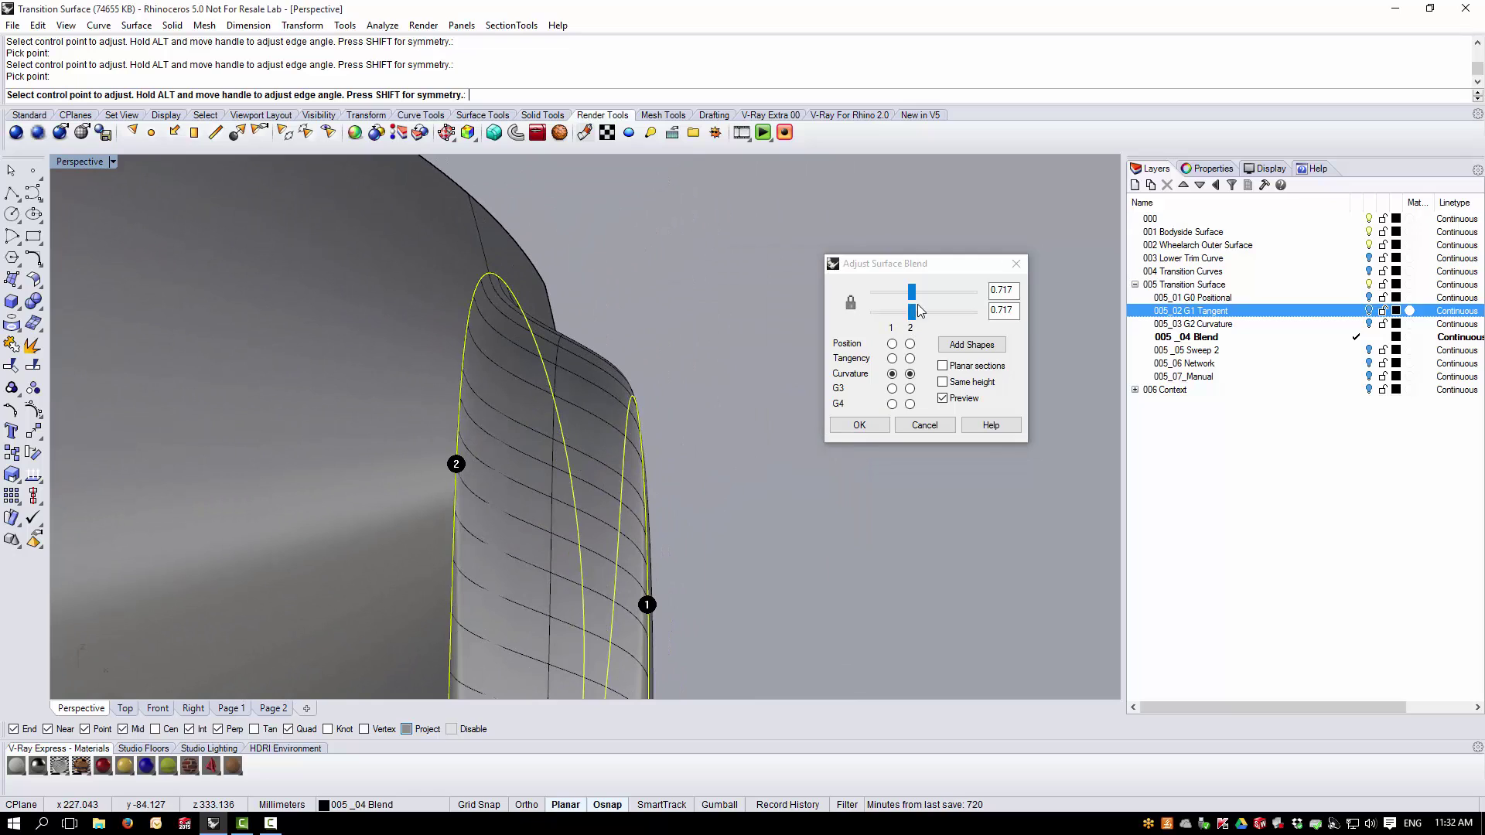
pyautogui.moveTo(912, 311); pyautogui.dragTo(923, 310)
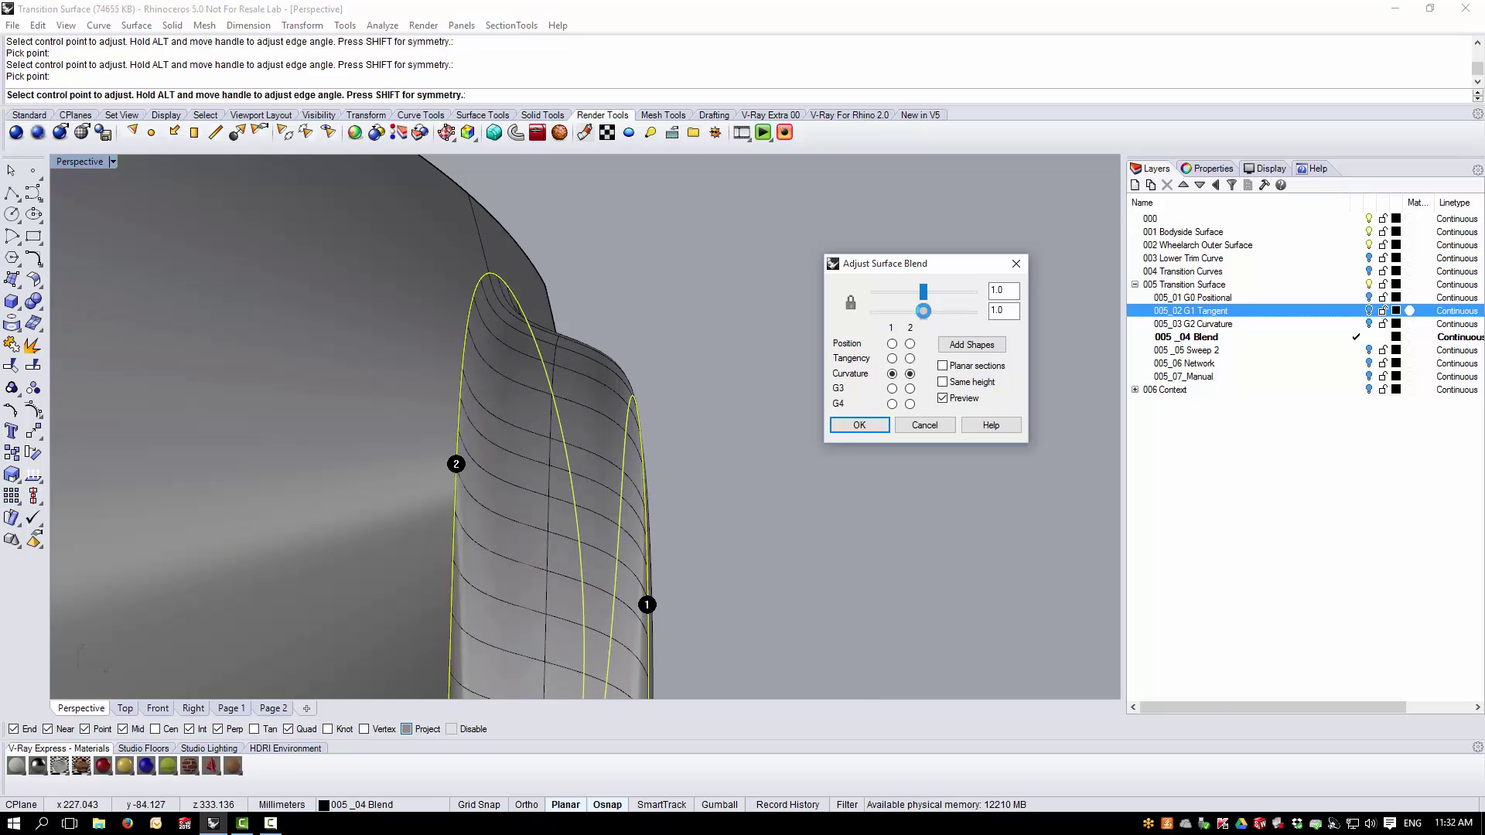
pyautogui.moveTo(923, 310); pyautogui.dragTo(897, 311)
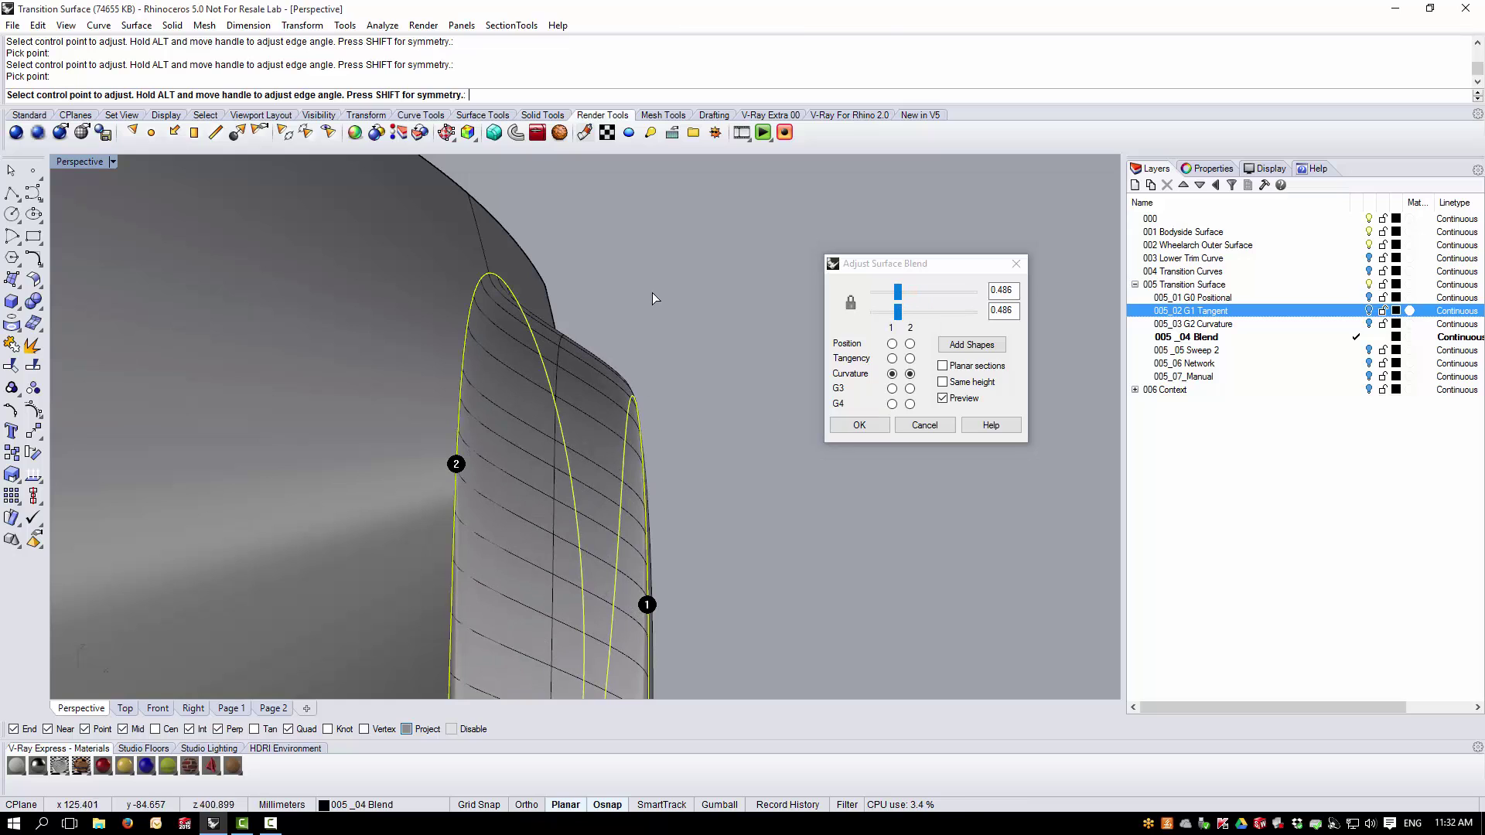
# - Move the blend handles of both edges farther inward at the arch's lower end on the negative-Y side
pyautogui.scroll(-5, 687, 323)
pyautogui.moveTo(687, 323); pyautogui.dragTo(534, 444, button='right')
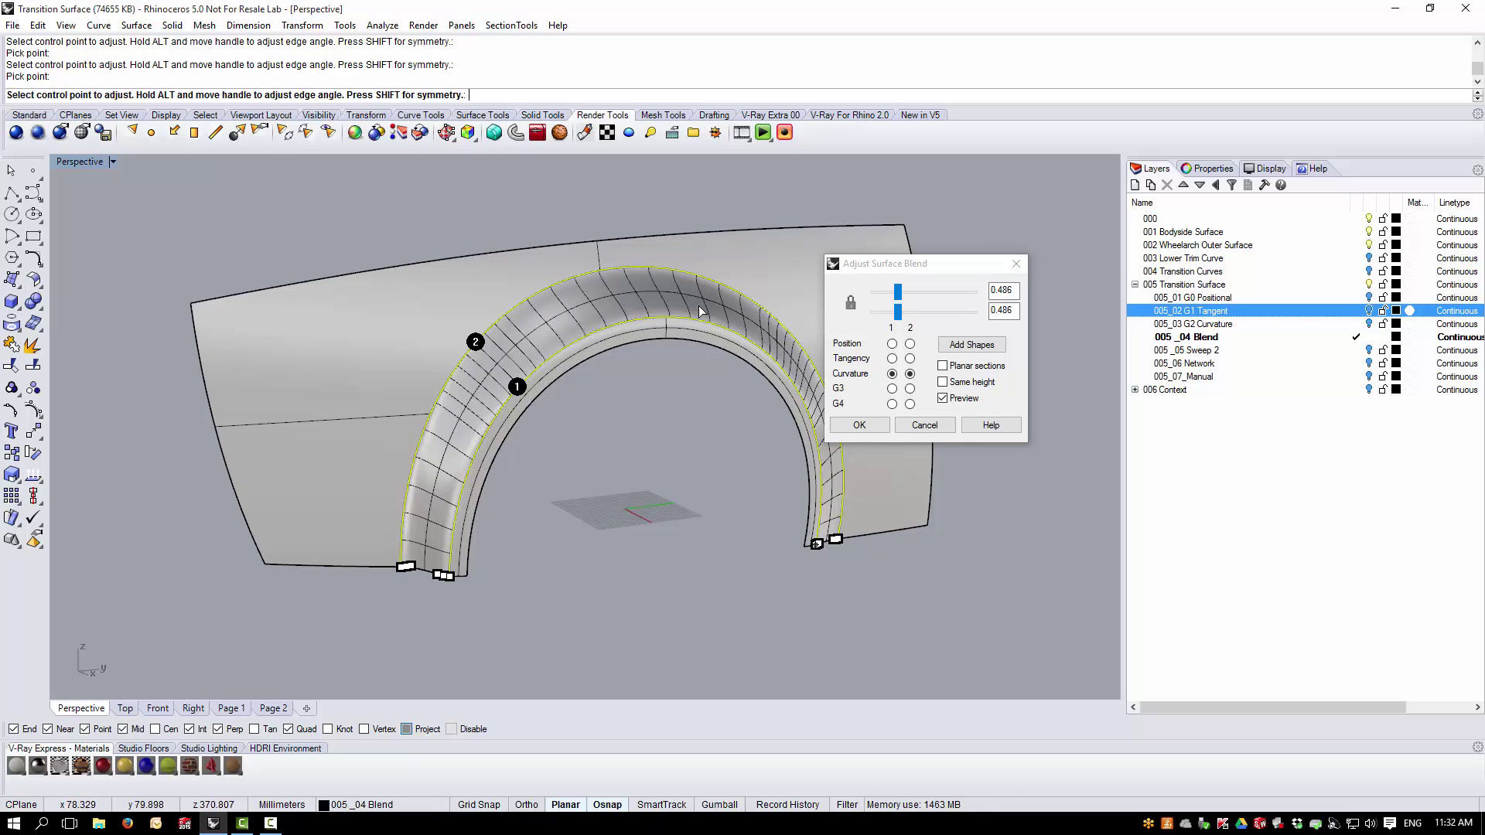
pyautogui.moveTo(539, 554); pyautogui.dragTo(414, 548, button='right')
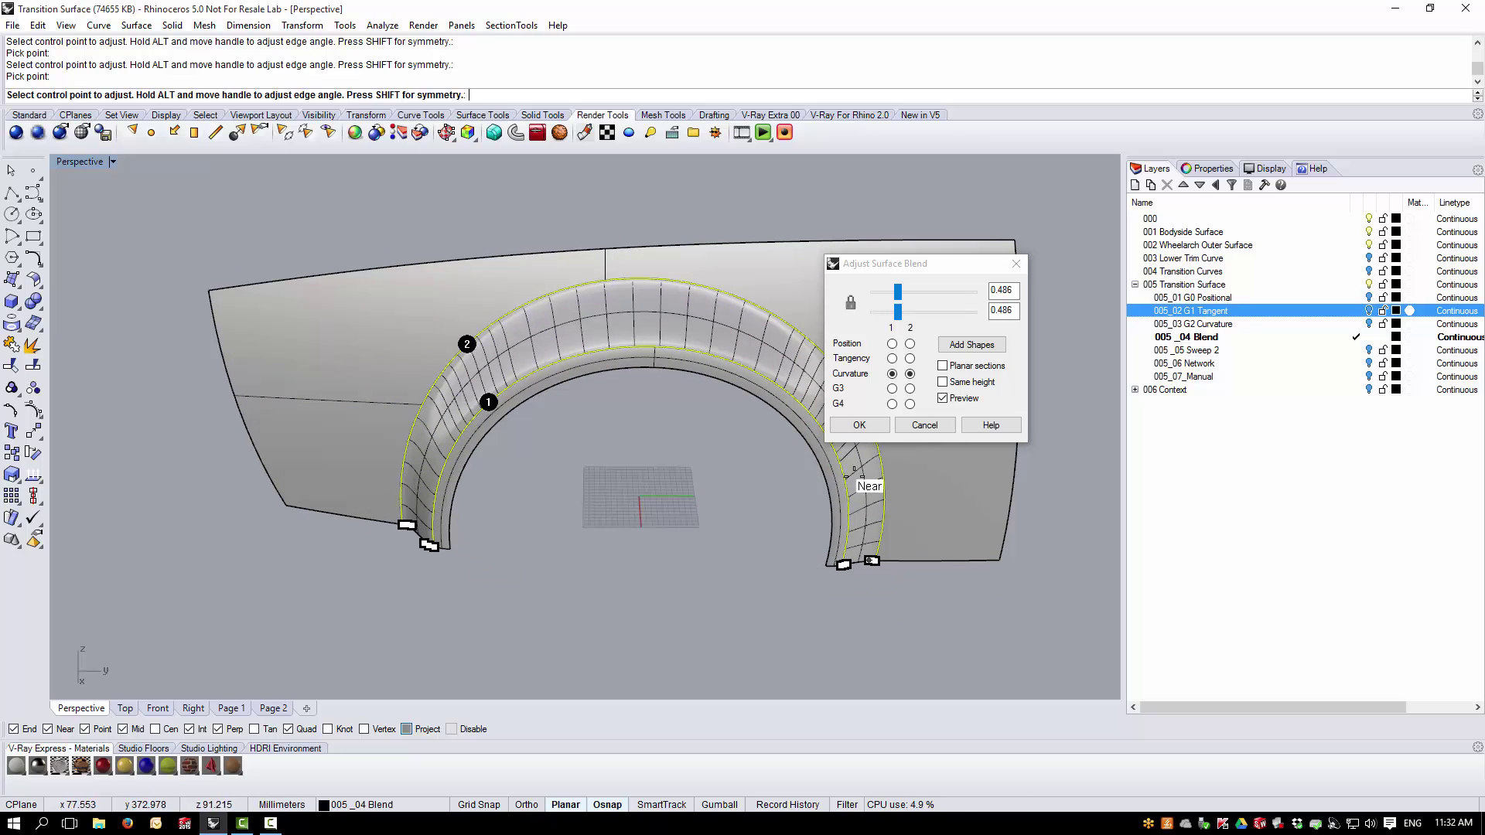
pyautogui.moveTo(568, 605); pyautogui.dragTo(645, 559, button='right')
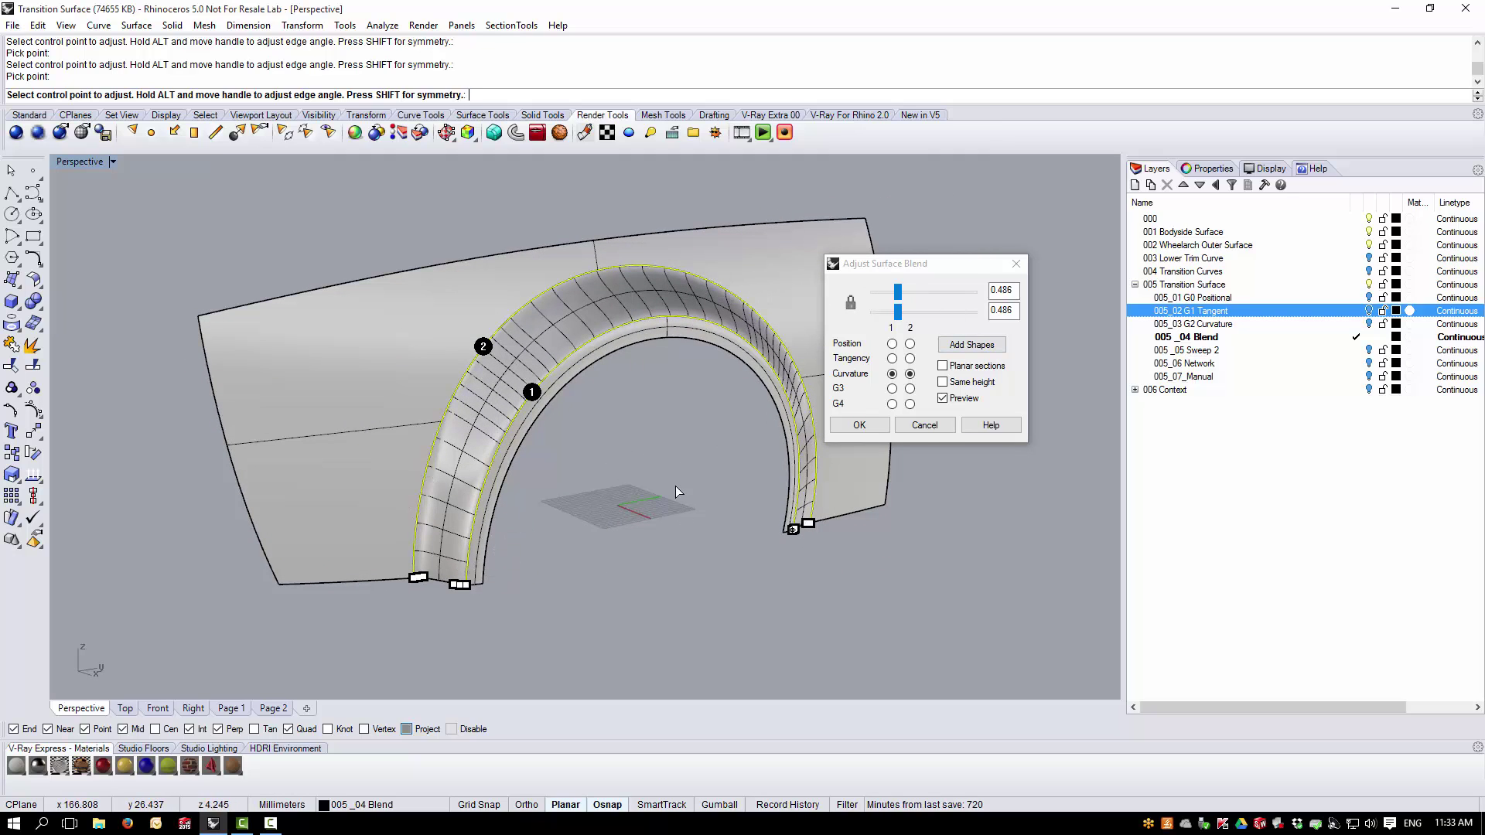
pyautogui.scroll(5, 472, 612)
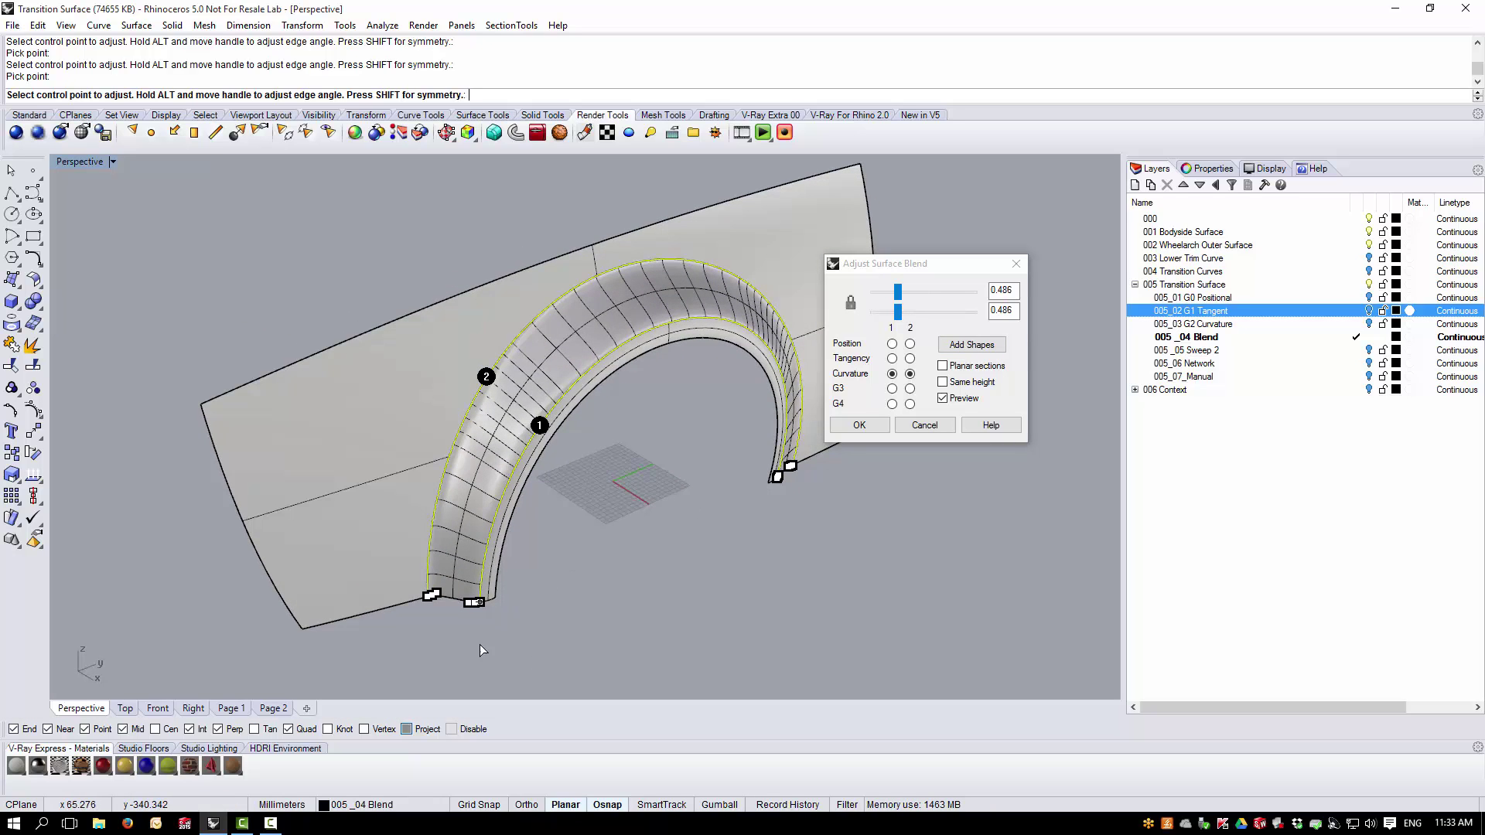
pyautogui.scroll(3, 423, 606)
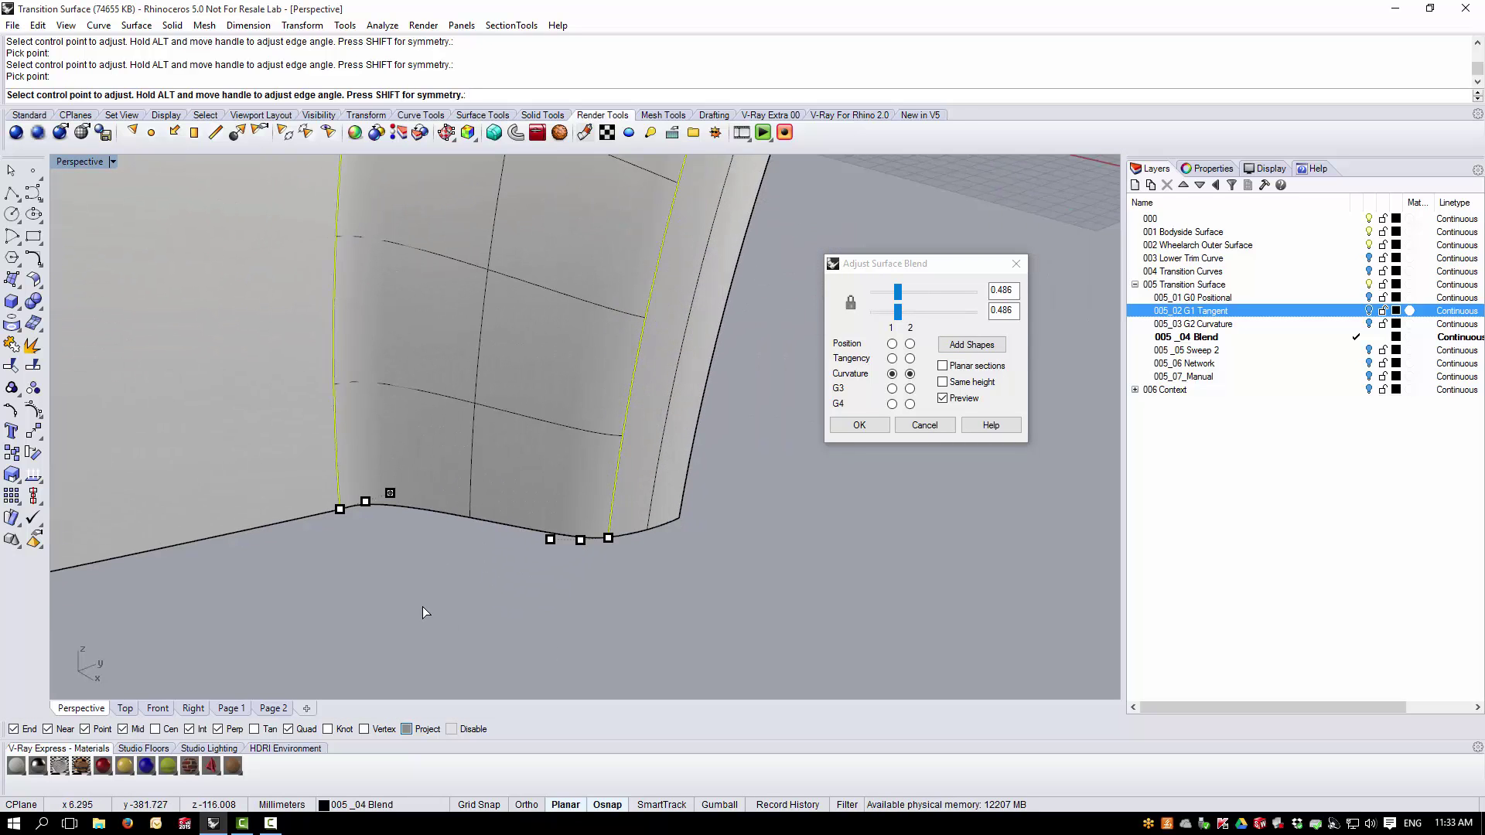
pyautogui.click(364, 499)
pyautogui.click(374, 499)
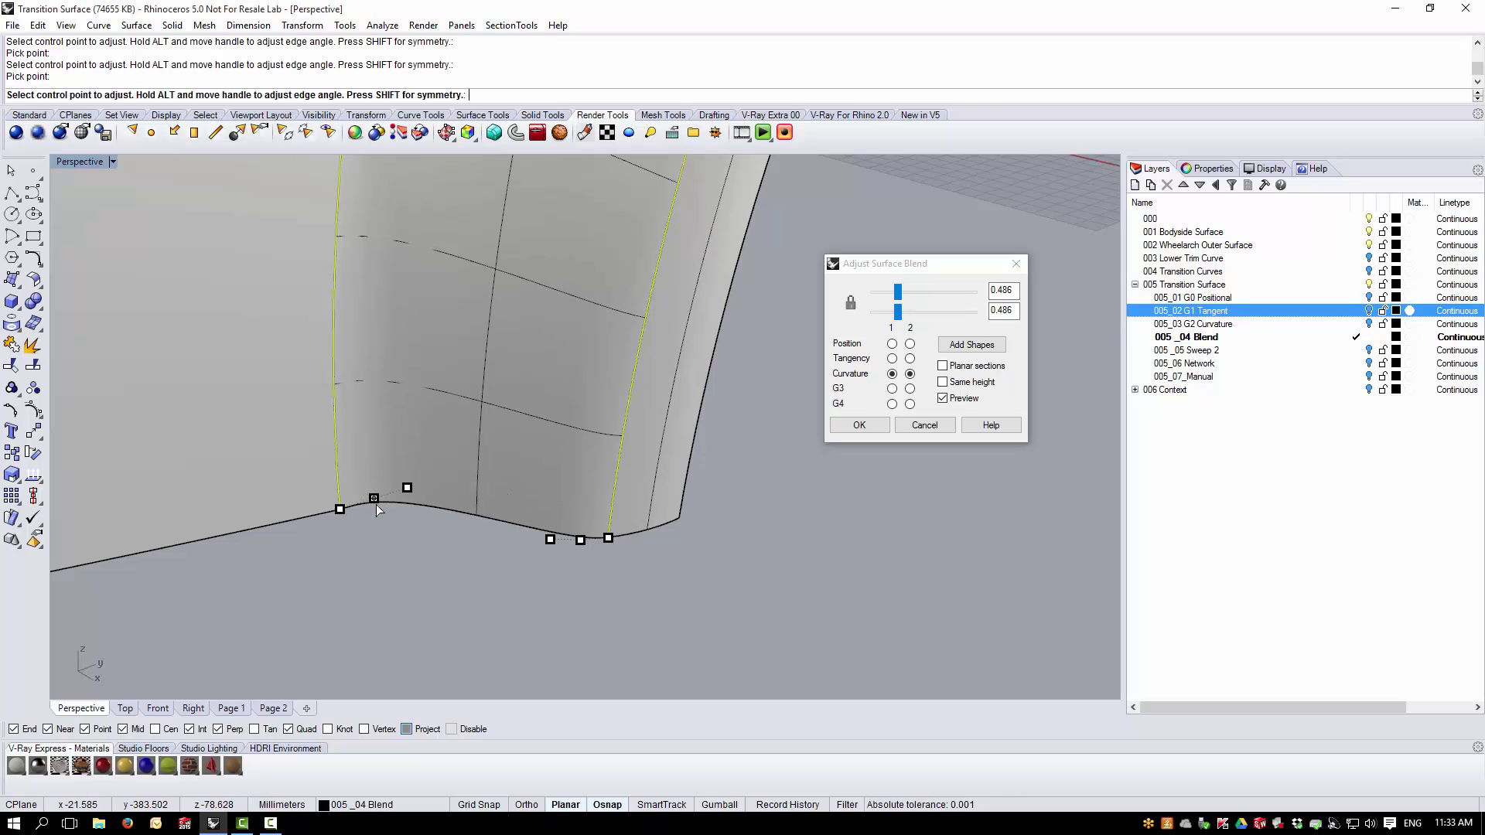
pyautogui.click(550, 539)
pyautogui.click(527, 595)
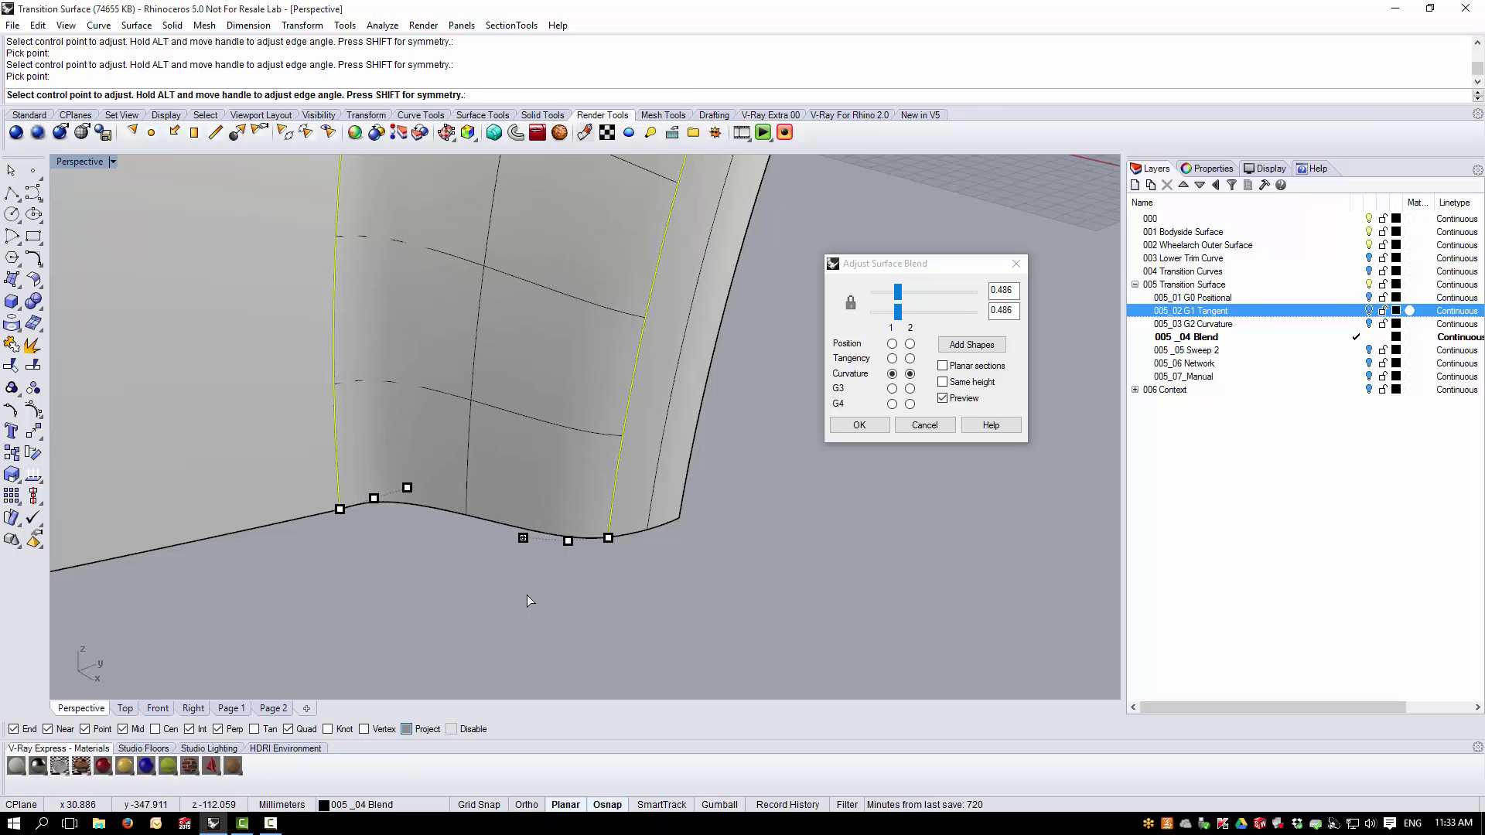
# - Move the blend handles of both edges farther inward at the arch's lower end on the positive-Y side
pyautogui.scroll(-6, 347, 552)
pyautogui.moveTo(597, 578); pyautogui.dragTo(865, 522, button='right')
pyautogui.scroll(10, 820, 526)
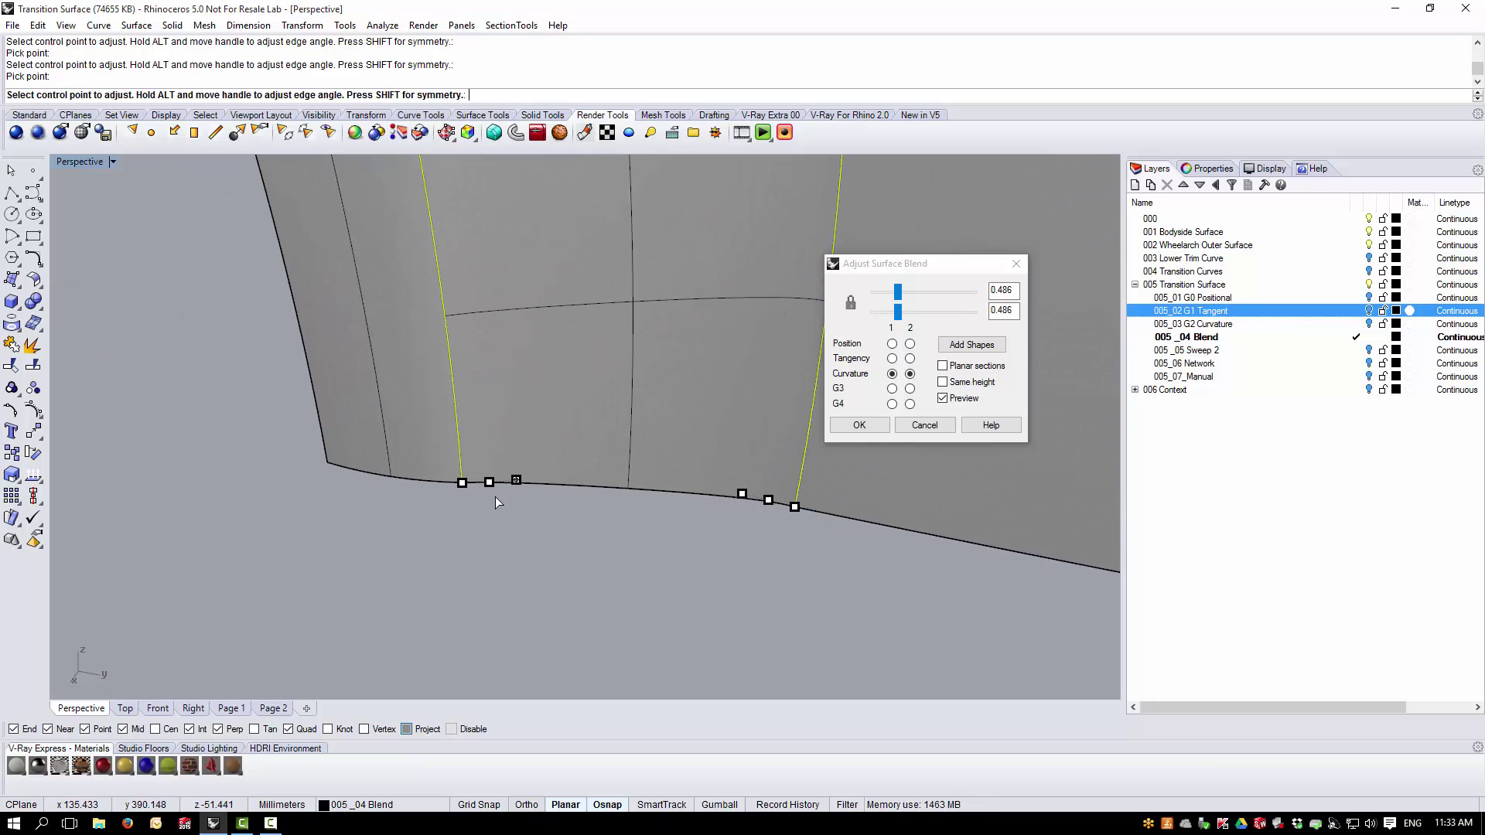
pyautogui.click(490, 483)
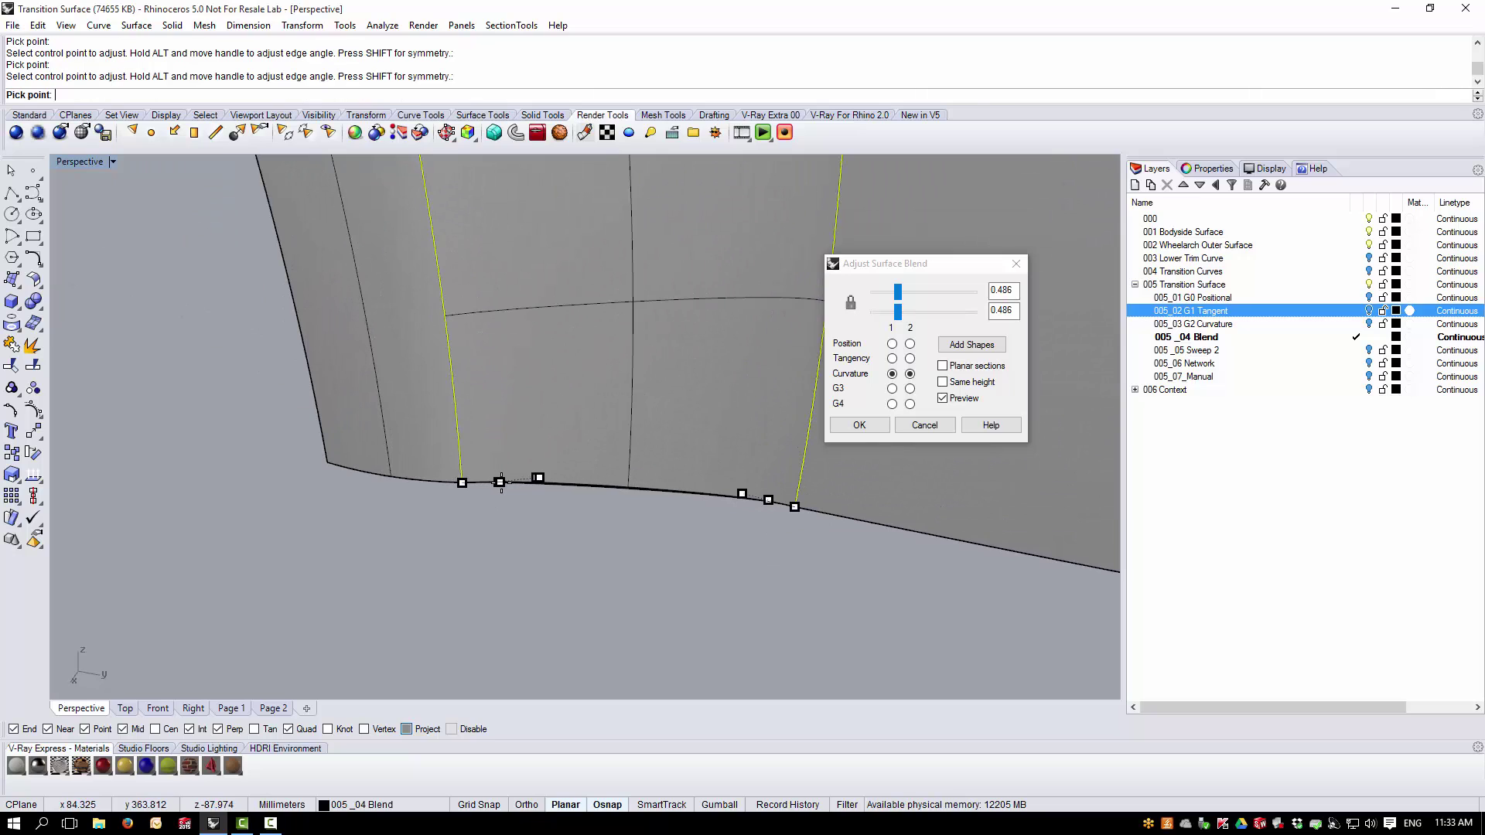
pyautogui.click(502, 485)
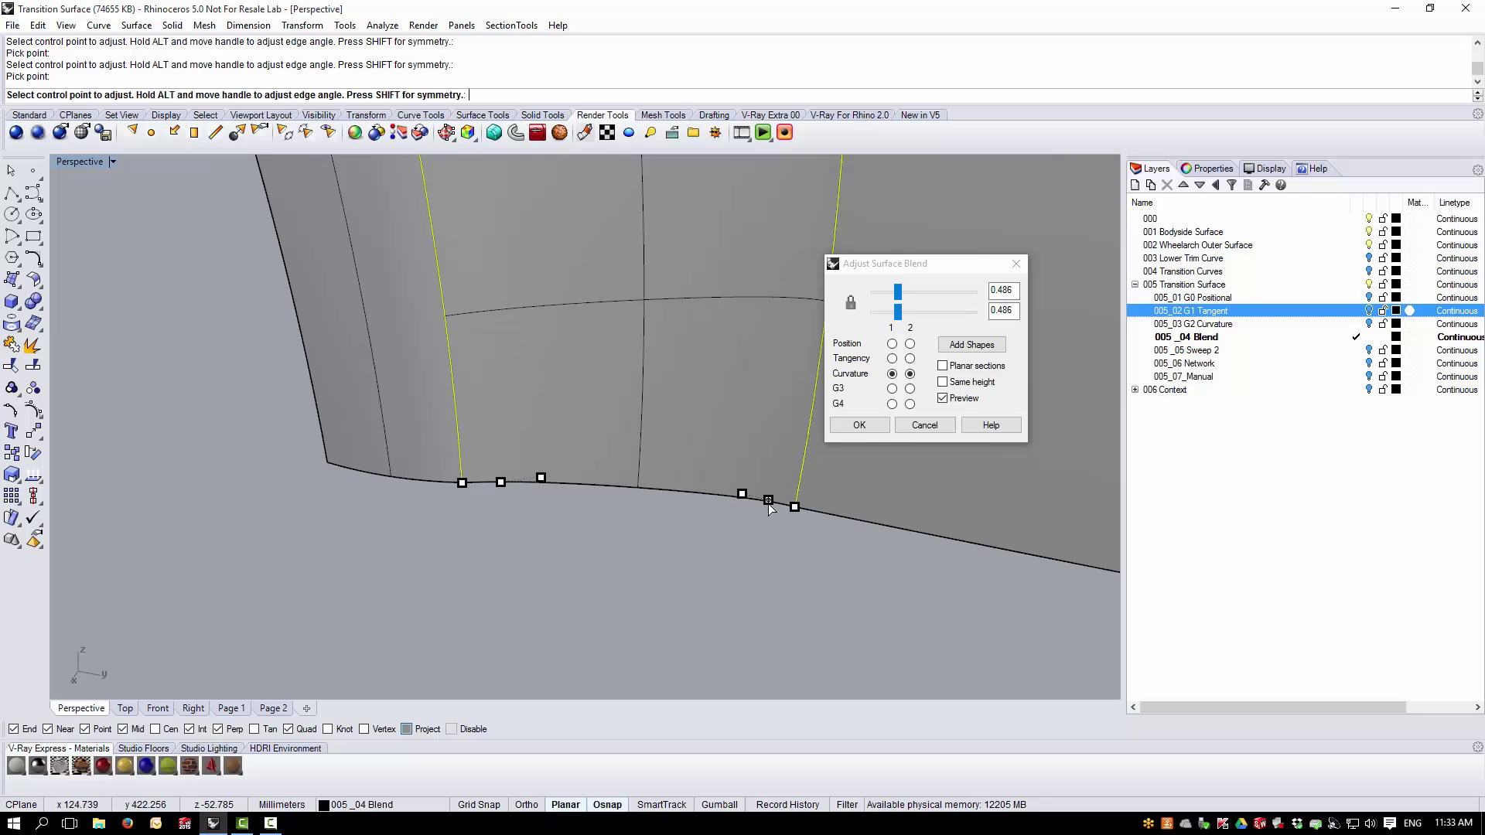
pyautogui.click(768, 501)
pyautogui.click(759, 499)
# - Examine the reshaped blend preview and its isocurve flow from the lower end over the crown of the wheel arch
pyautogui.moveTo(742, 558); pyautogui.dragTo(634, 607, button='right')
pyautogui.scroll(-10, 693, 601)
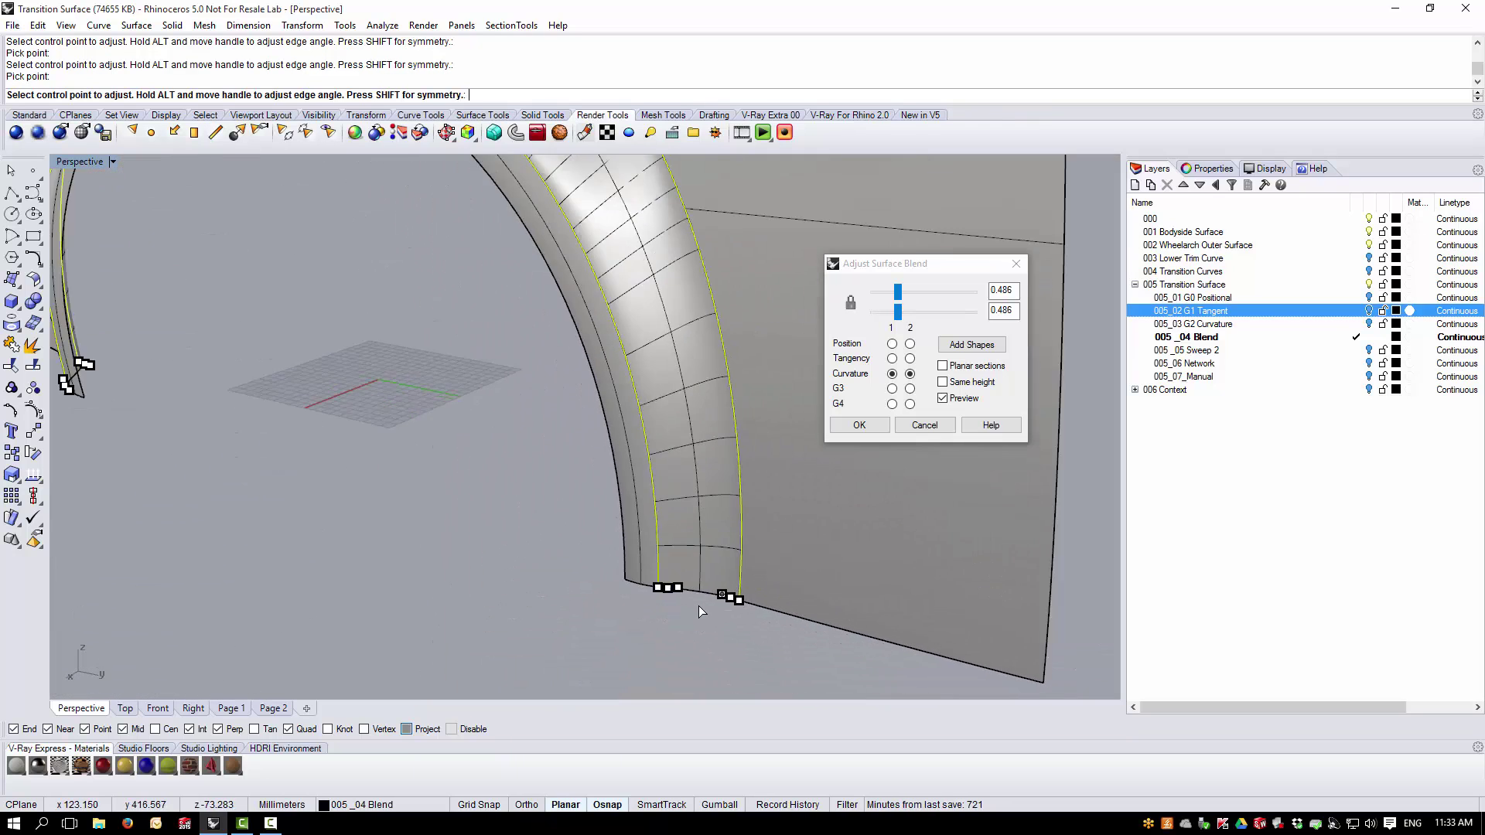
pyautogui.scroll(5, 475, 286)
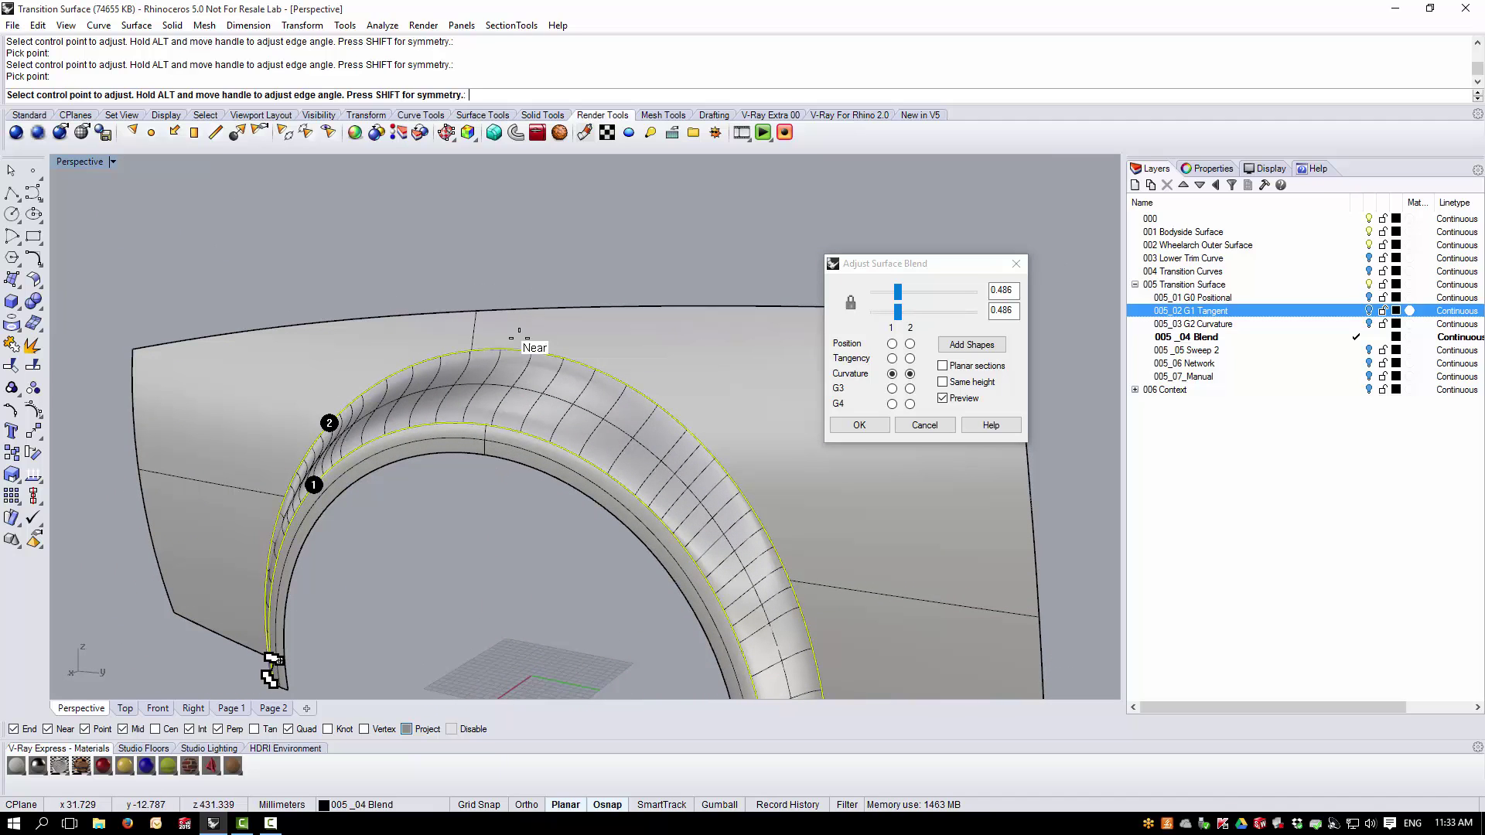
pyautogui.scroll(-5, 520, 305)
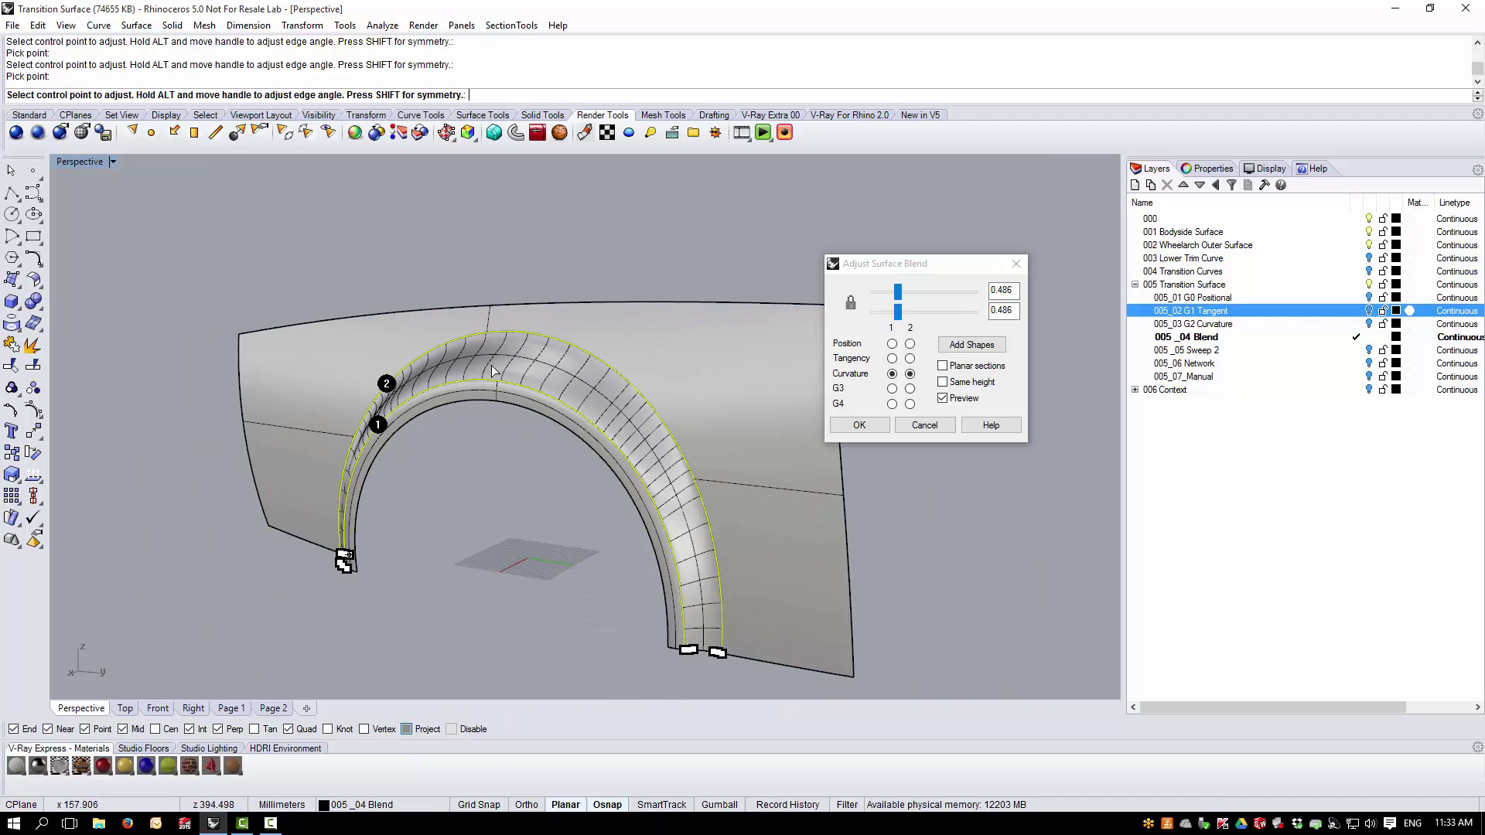
pyautogui.moveTo(488, 394); pyautogui.dragTo(486, 481, button='right')
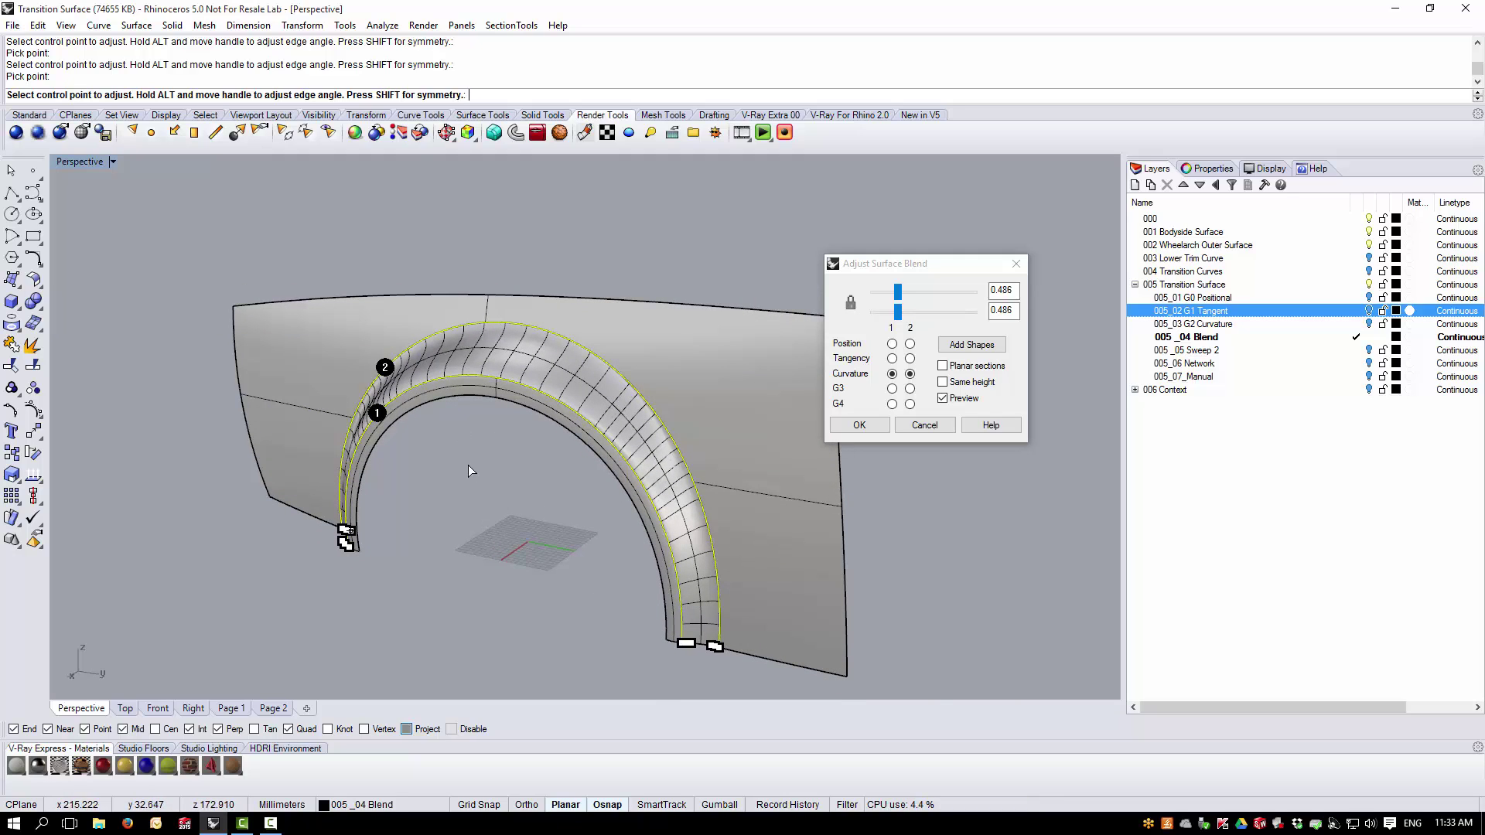
pyautogui.scroll(2, 468, 340)
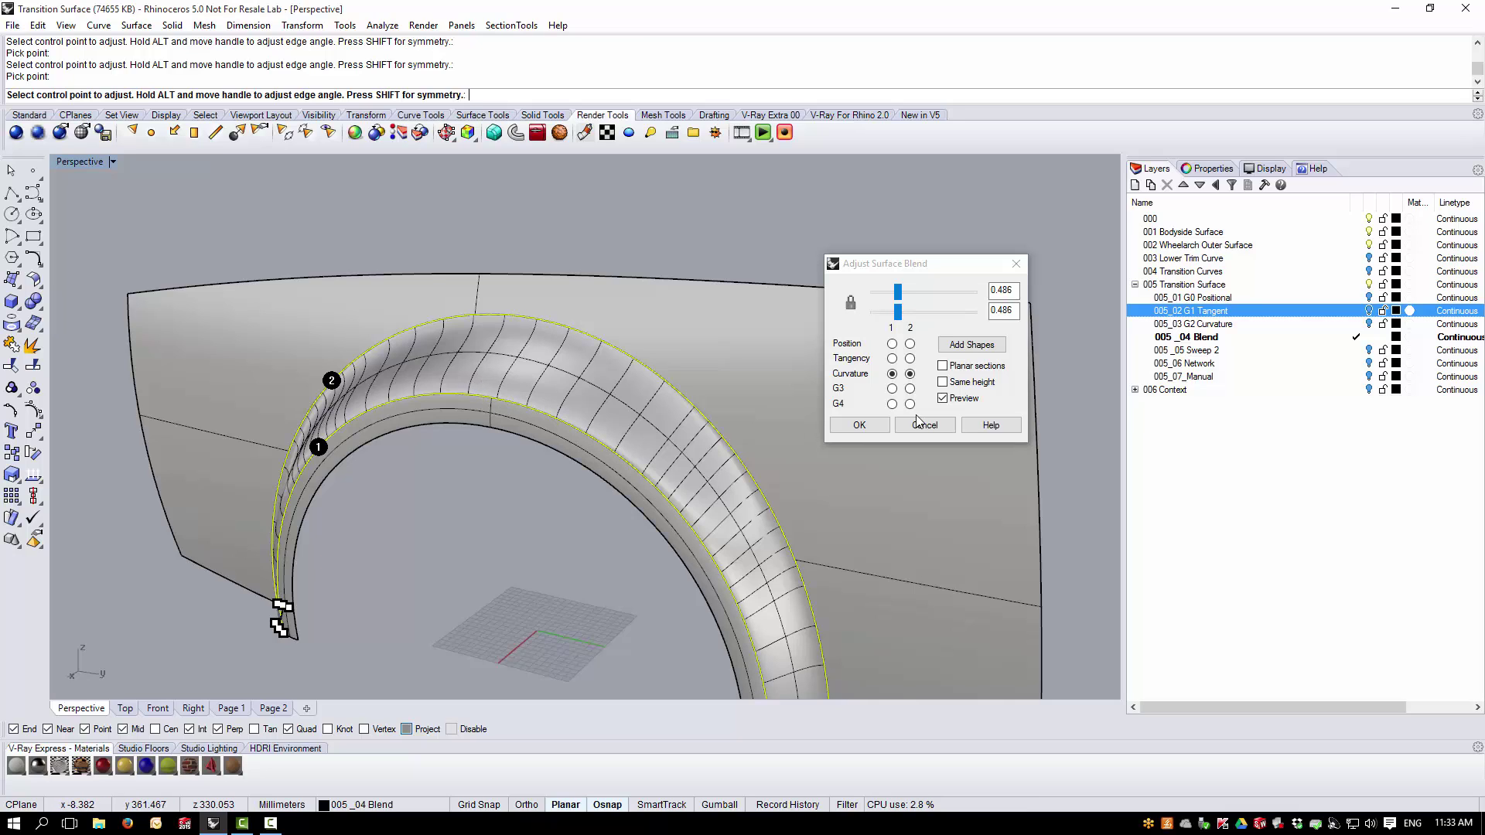
# - Add one extra shape section to the surface blend near the arch's crown, running from the wheel arch rail to the bodyside rail
pyautogui.click(972, 345)
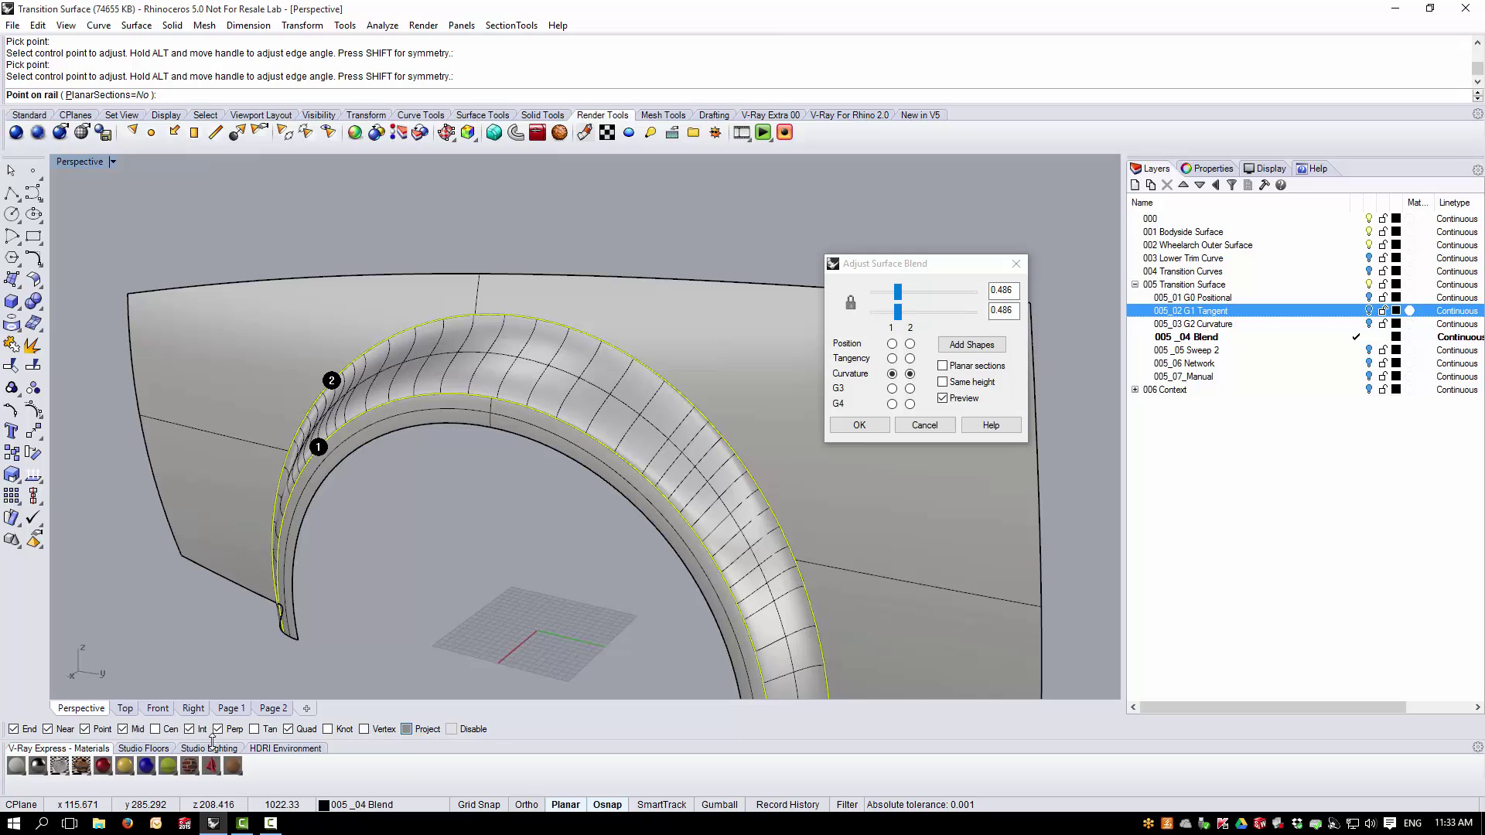
pyautogui.click(497, 398)
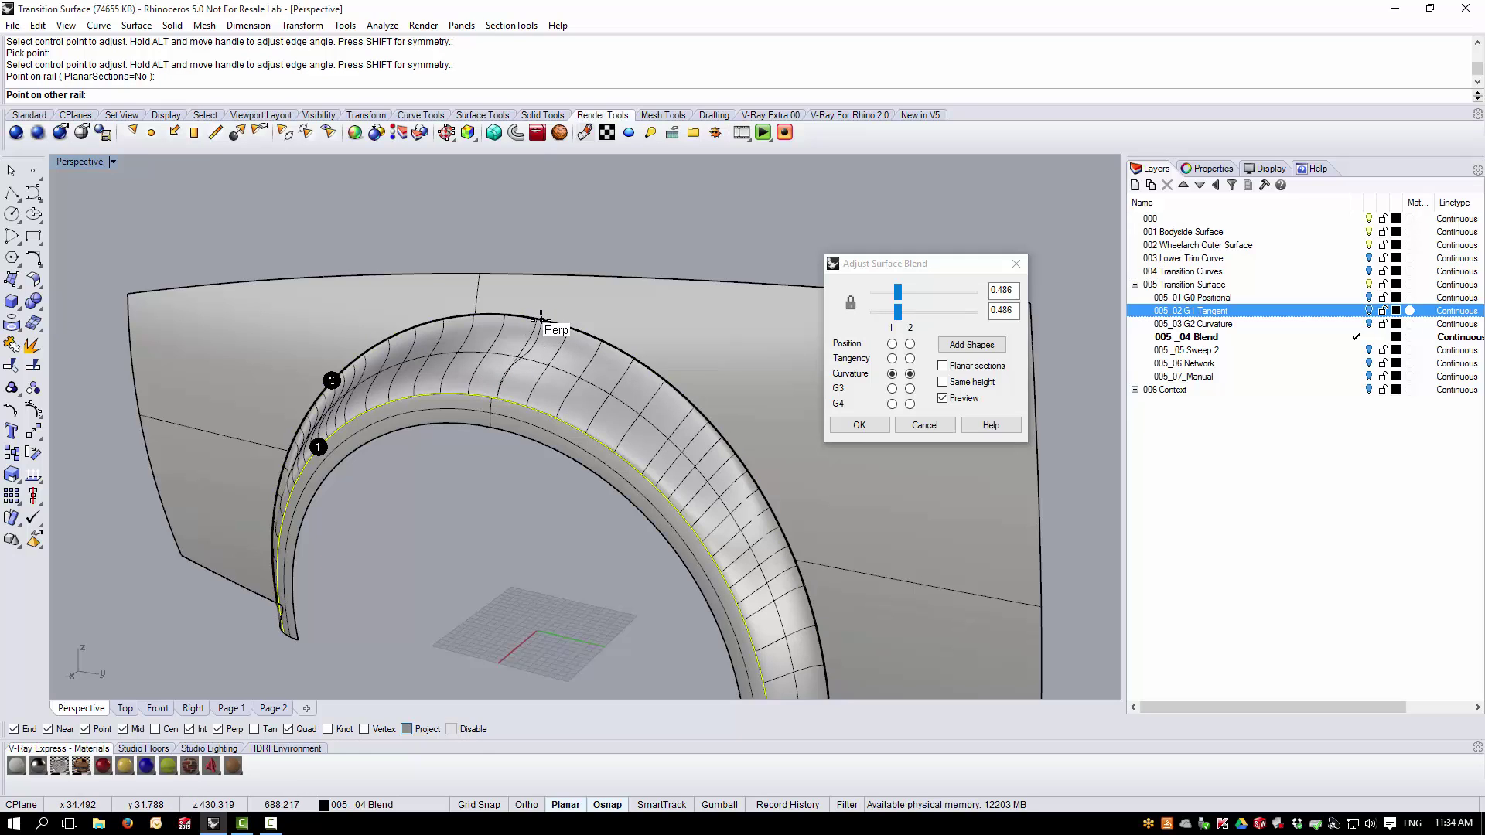
pyautogui.click(541, 318)
pyautogui.moveTo(515, 520); pyautogui.dragTo(475, 462, button='right')
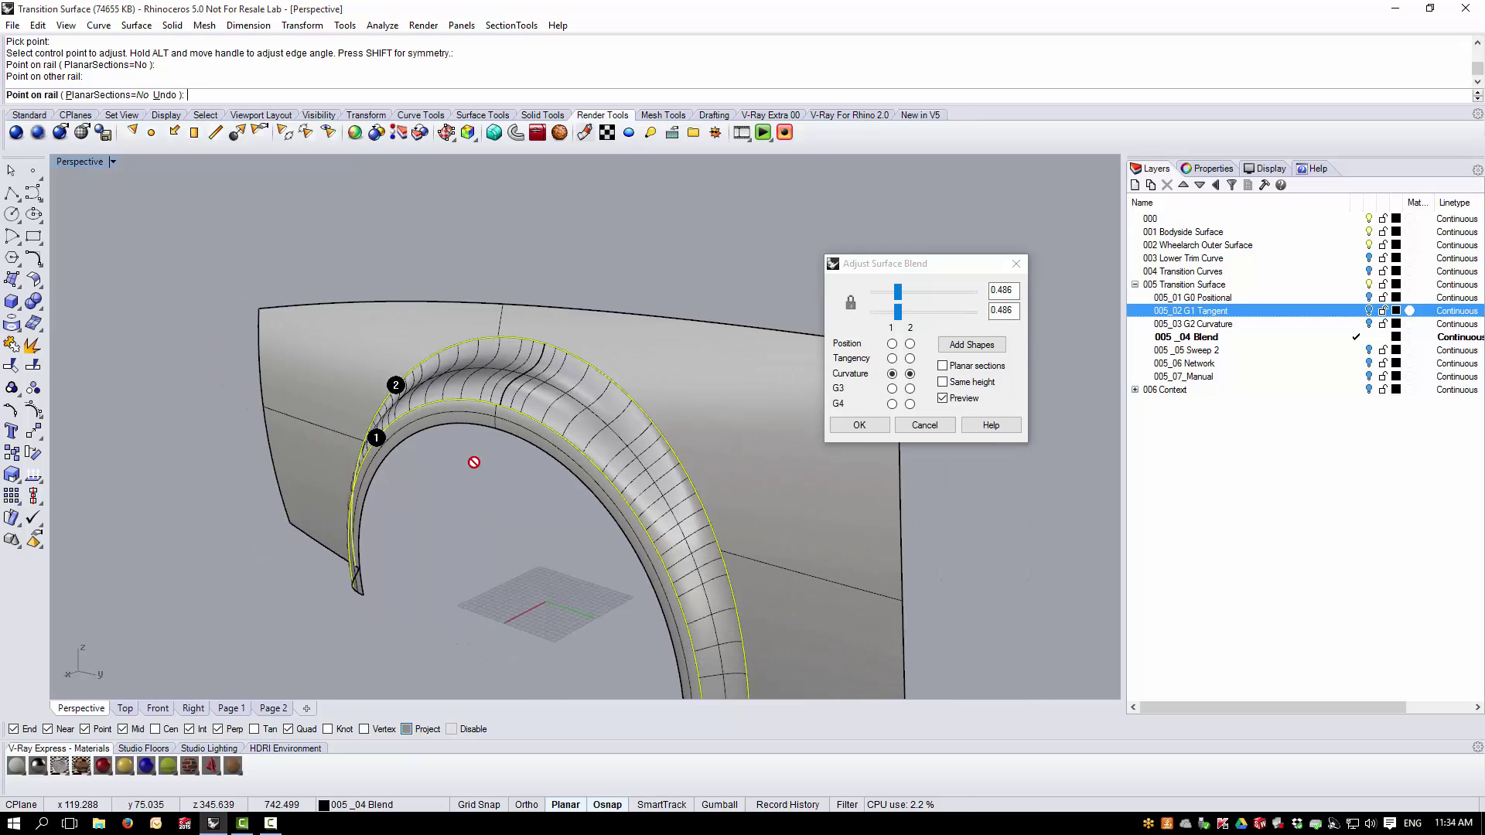
pyautogui.click(503, 488)
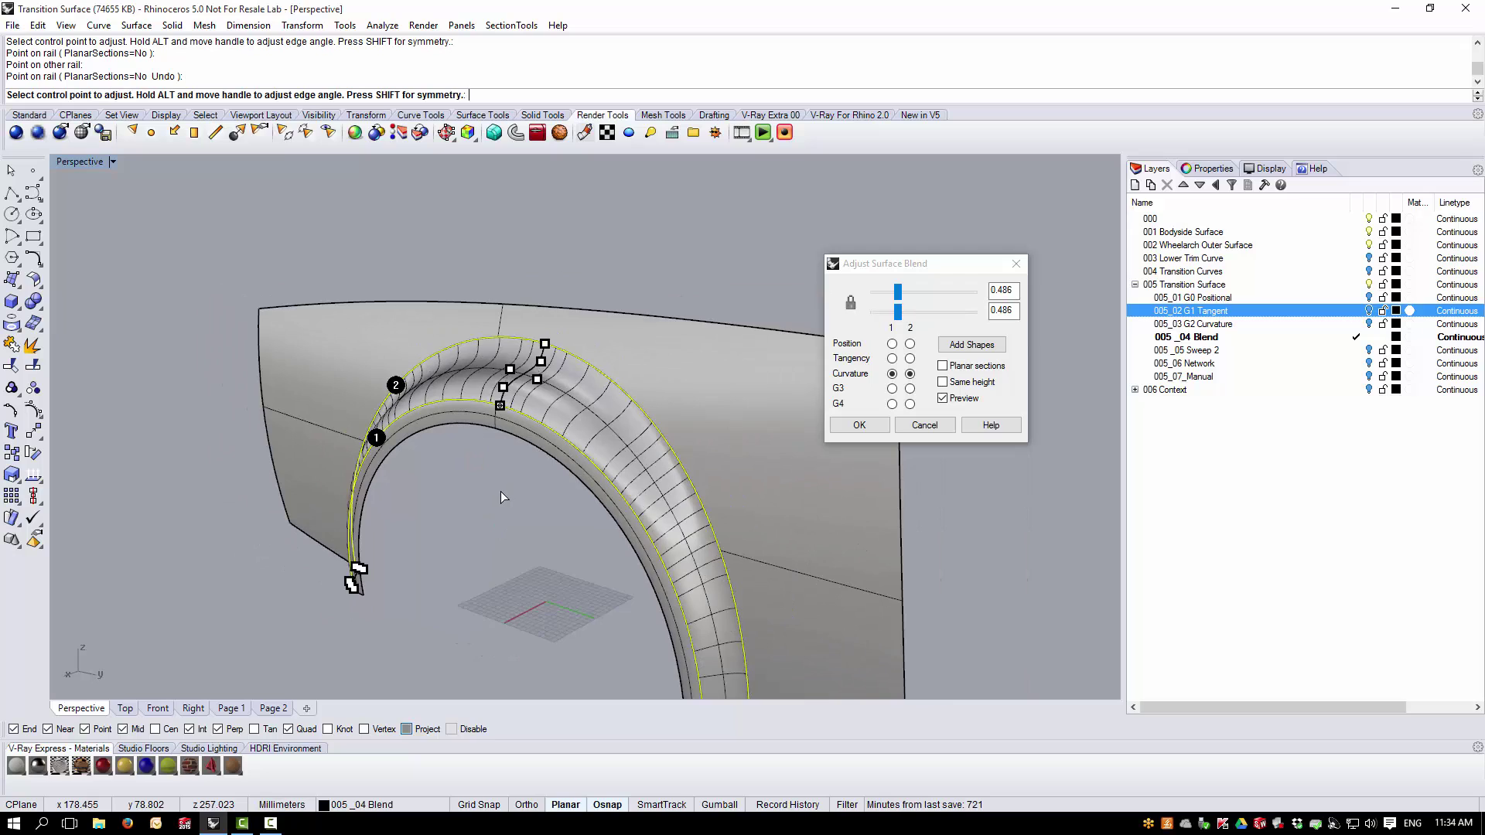
# - Set edge 1's continuity to G3 and move its second inner handle slightly outward on the added section near the crown
pyautogui.scroll(3, 500, 491)
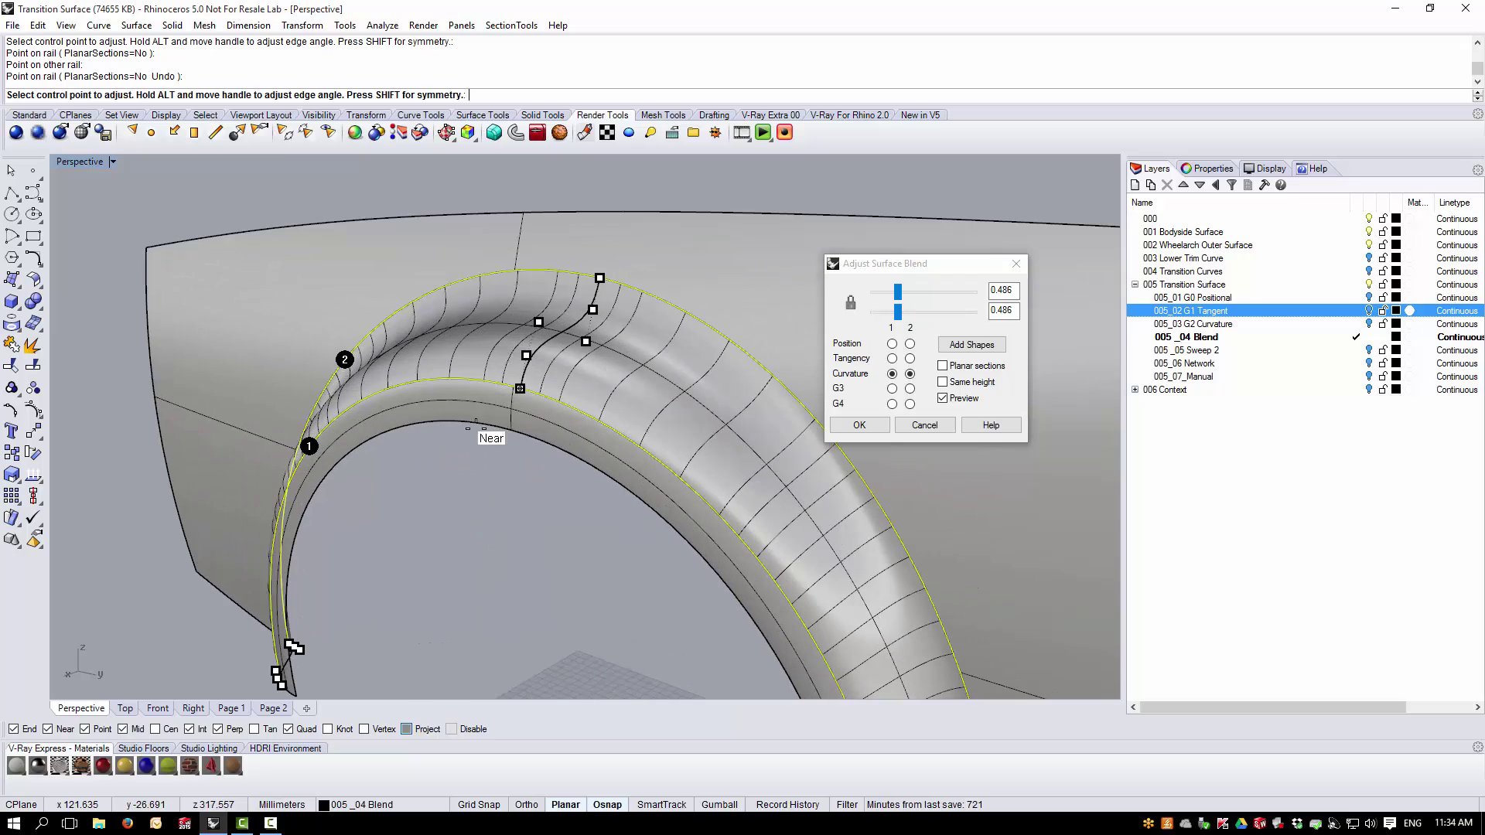
pyautogui.click(892, 389)
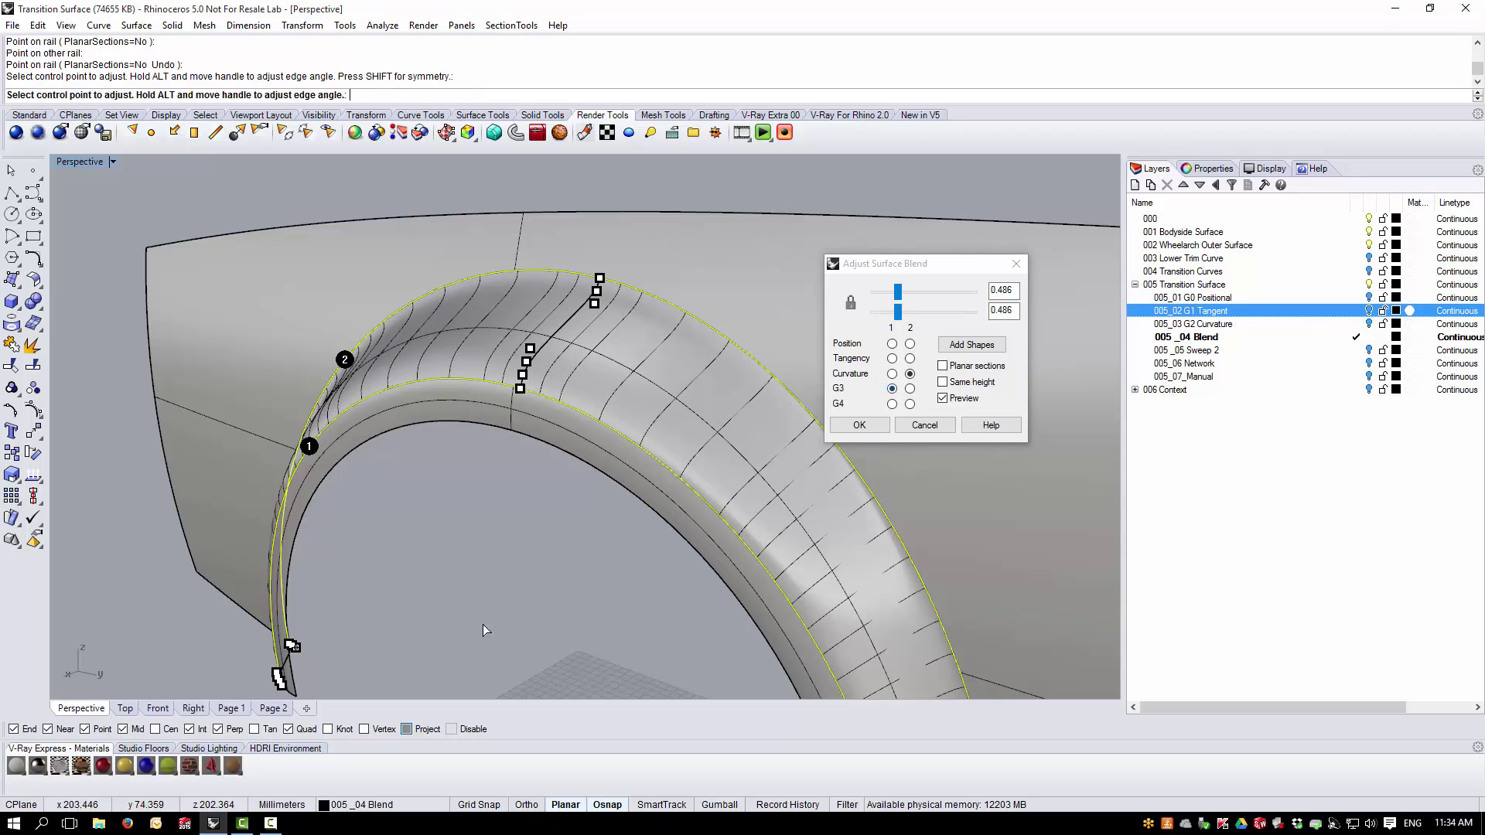
pyautogui.moveTo(483, 625); pyautogui.dragTo(569, 583, button='right')
pyautogui.scroll(5, 541, 403)
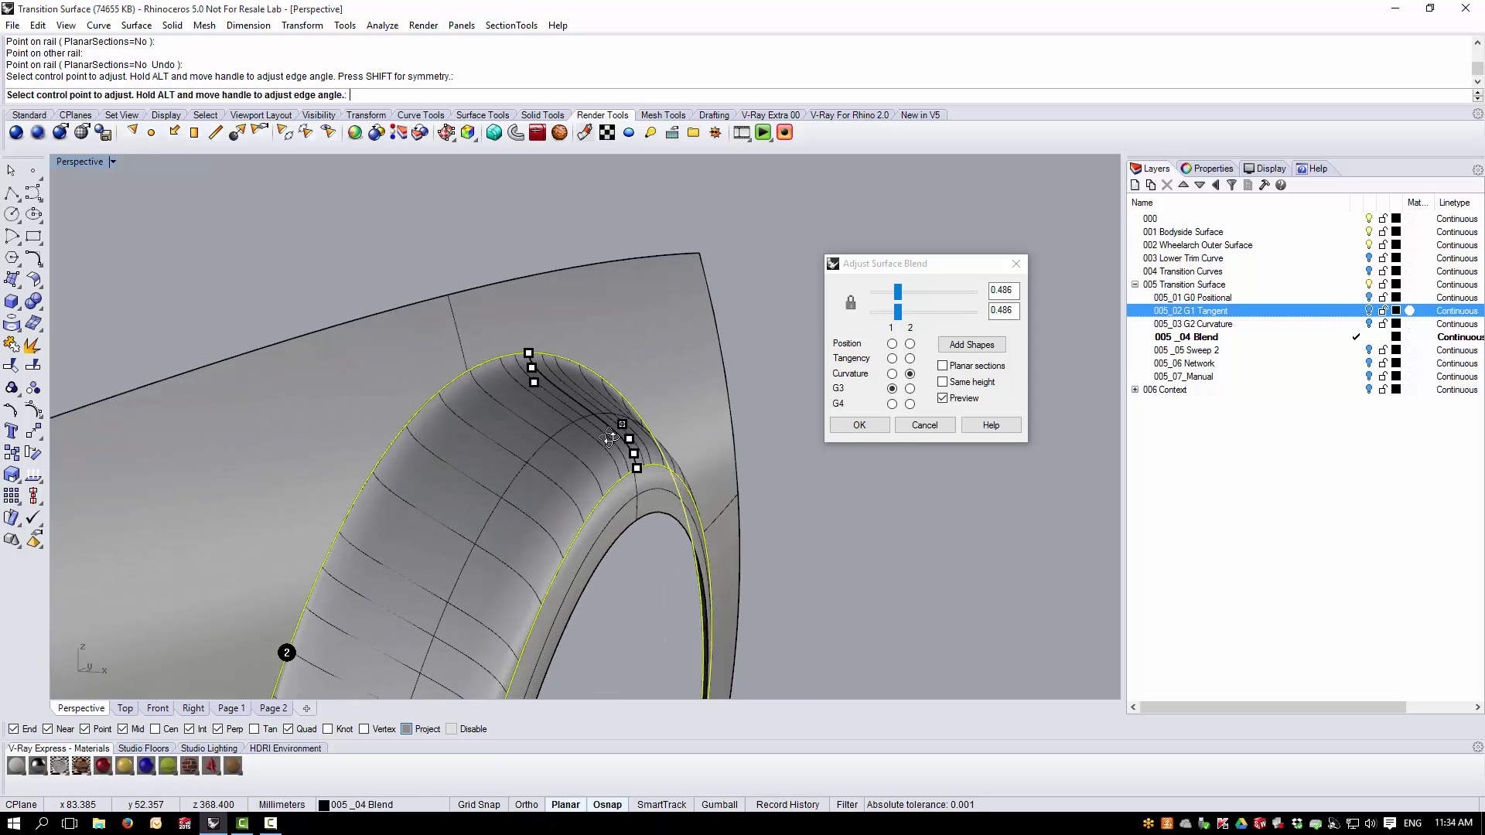
pyautogui.moveTo(564, 420); pyautogui.dragTo(704, 481, button='right')
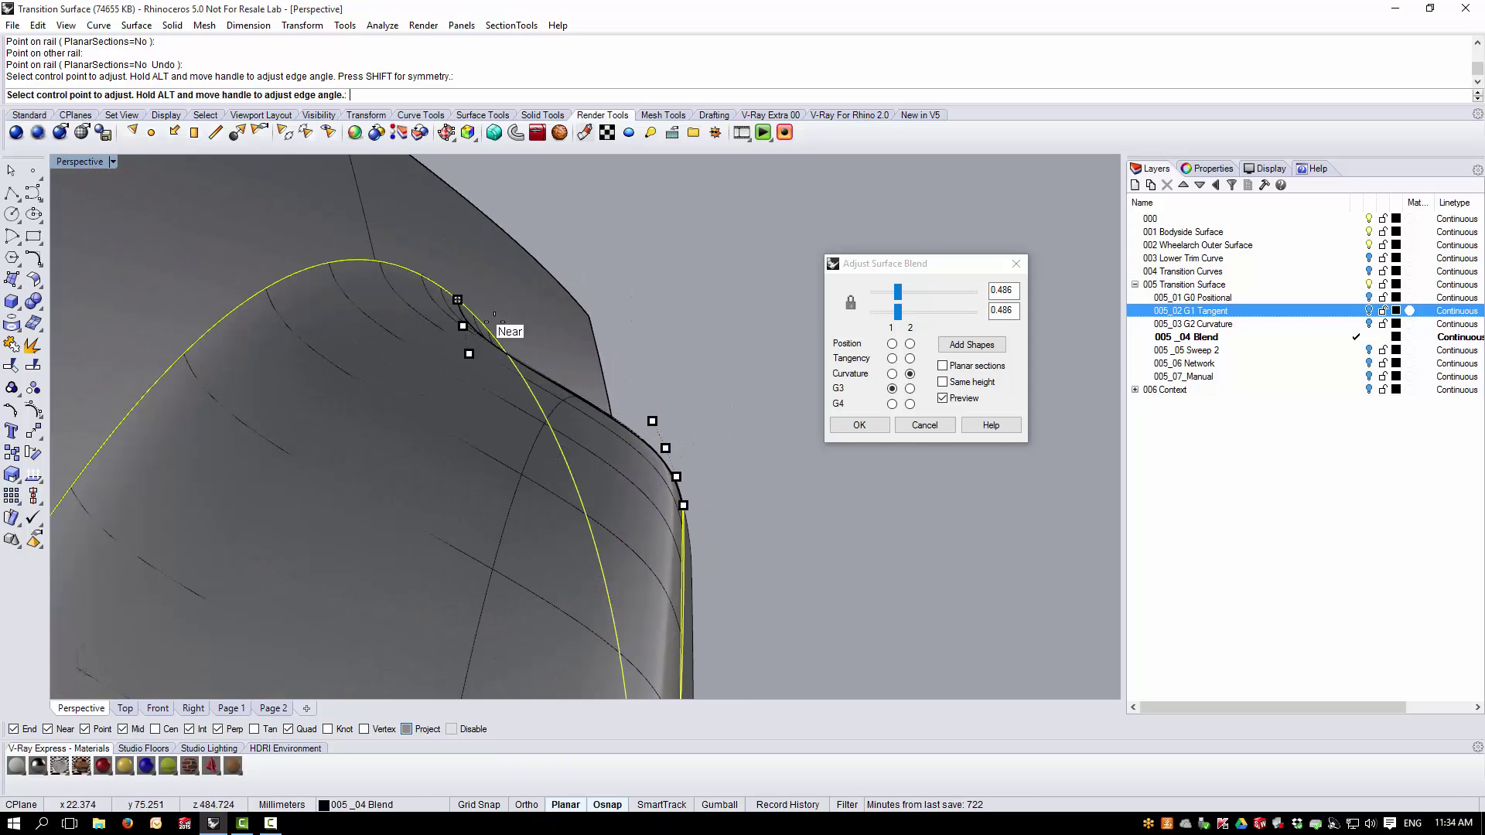
pyautogui.click(666, 448)
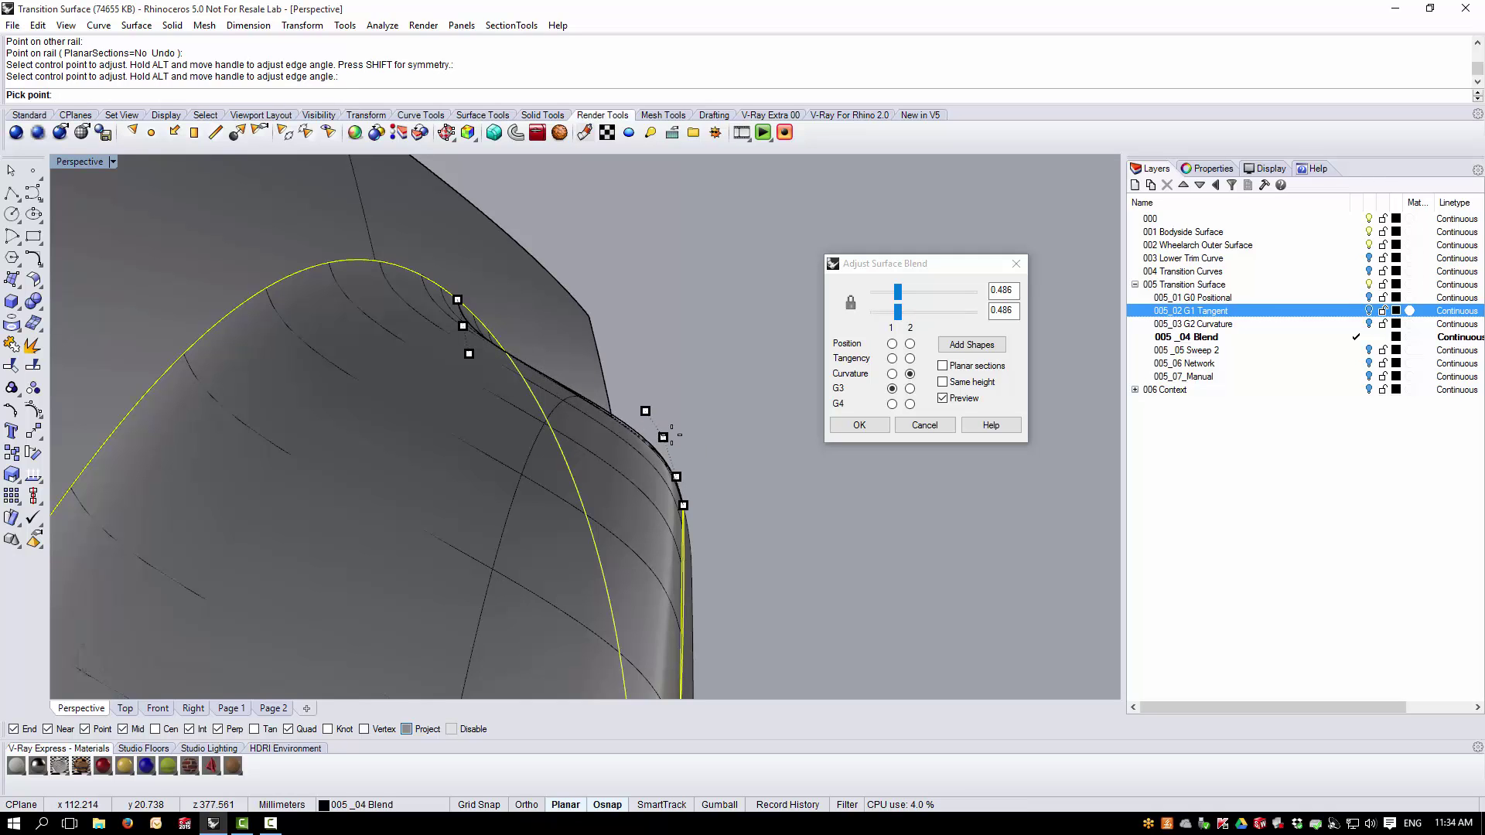
pyautogui.click(670, 435)
# - Move the inner blend handles of both edges farther inward at the arch's lower end on the positive-Y side
pyautogui.hotkey('ctrl', 'shift', 'e')
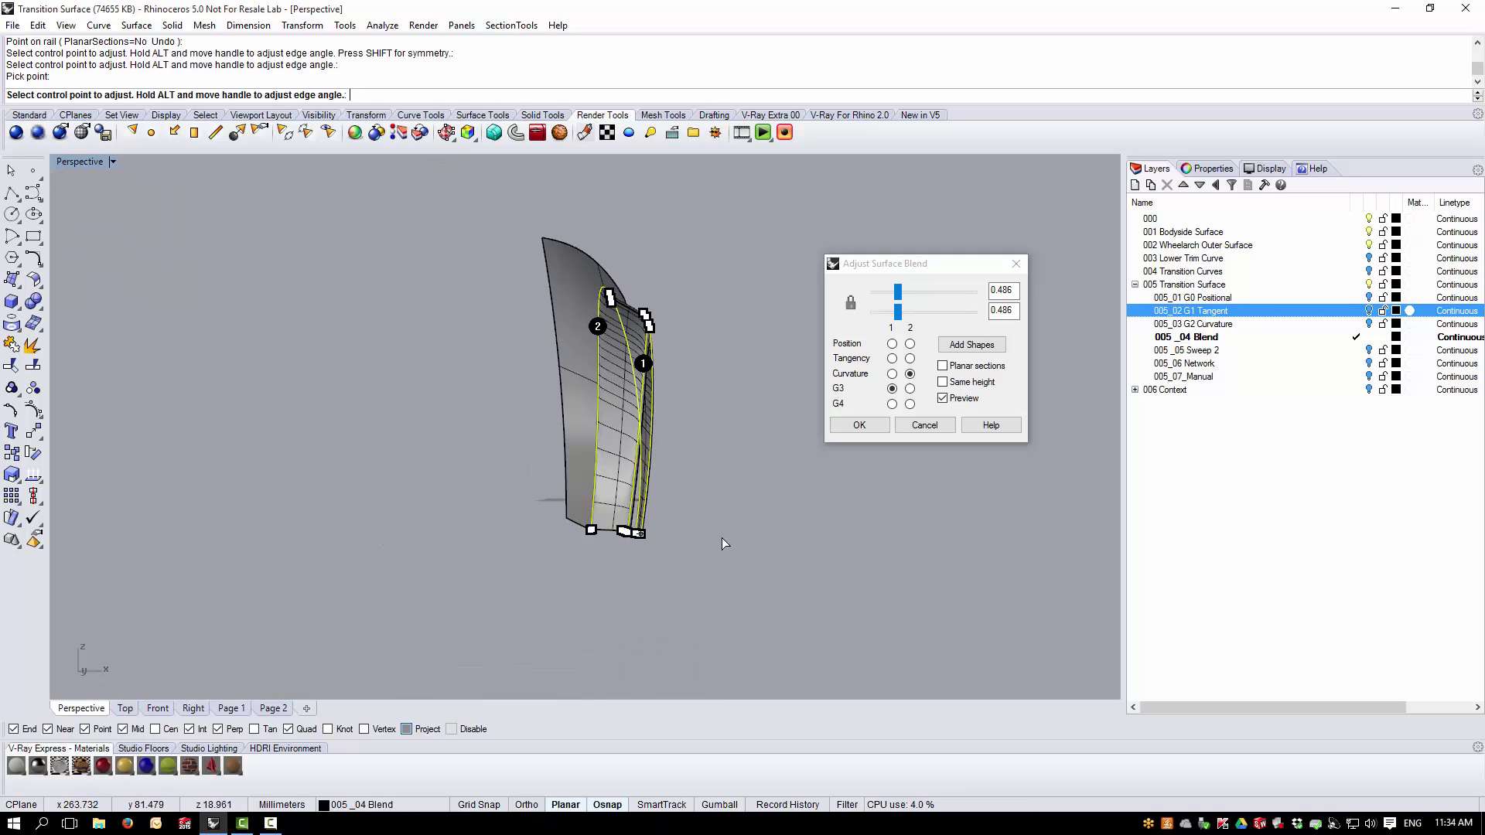
pyautogui.scroll(8, 731, 587)
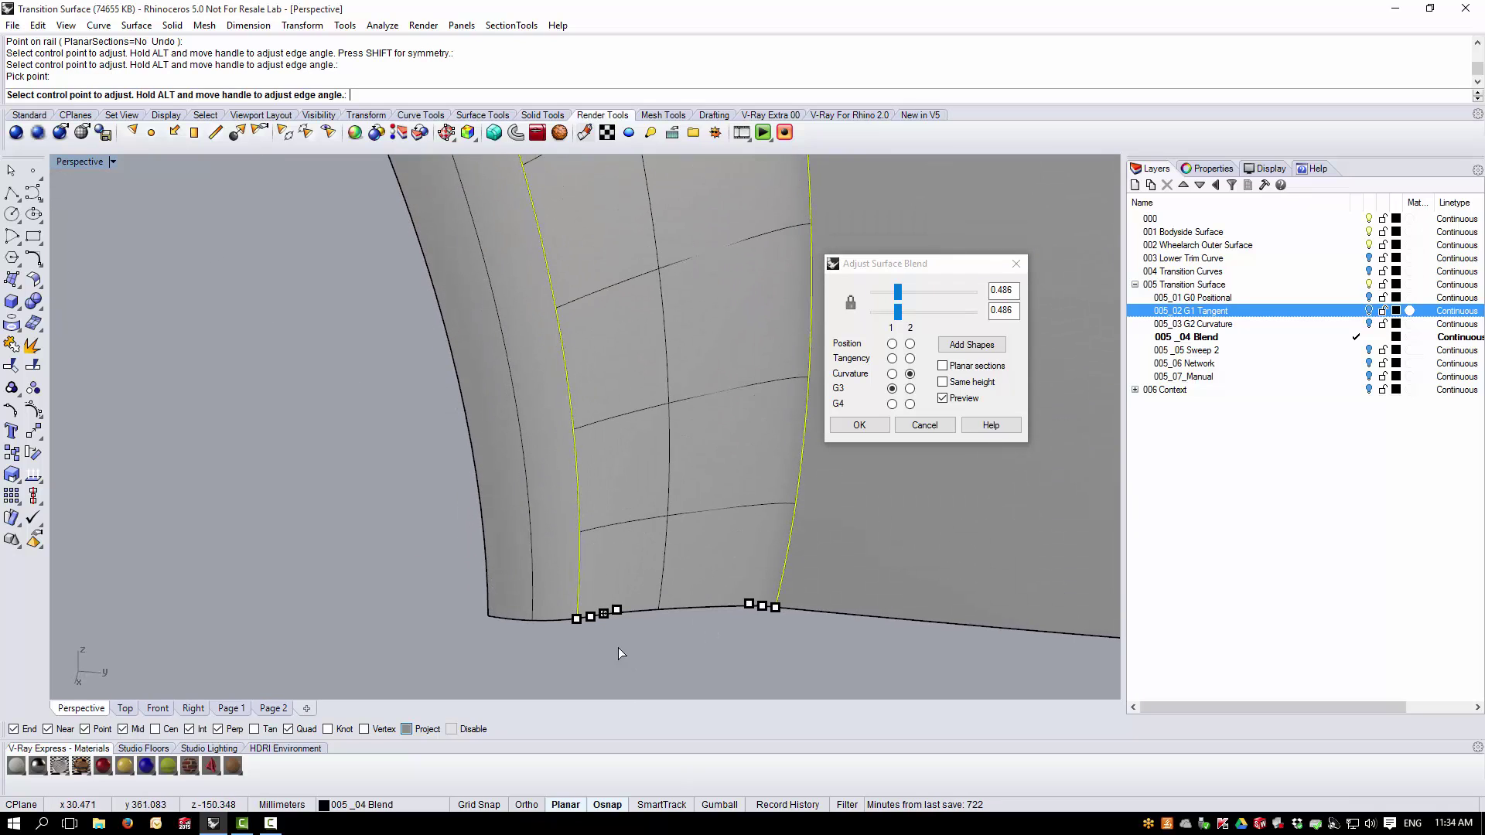
pyautogui.moveTo(605, 616); pyautogui.dragTo(622, 612)
pyautogui.moveTo(760, 611); pyautogui.dragTo(715, 604)
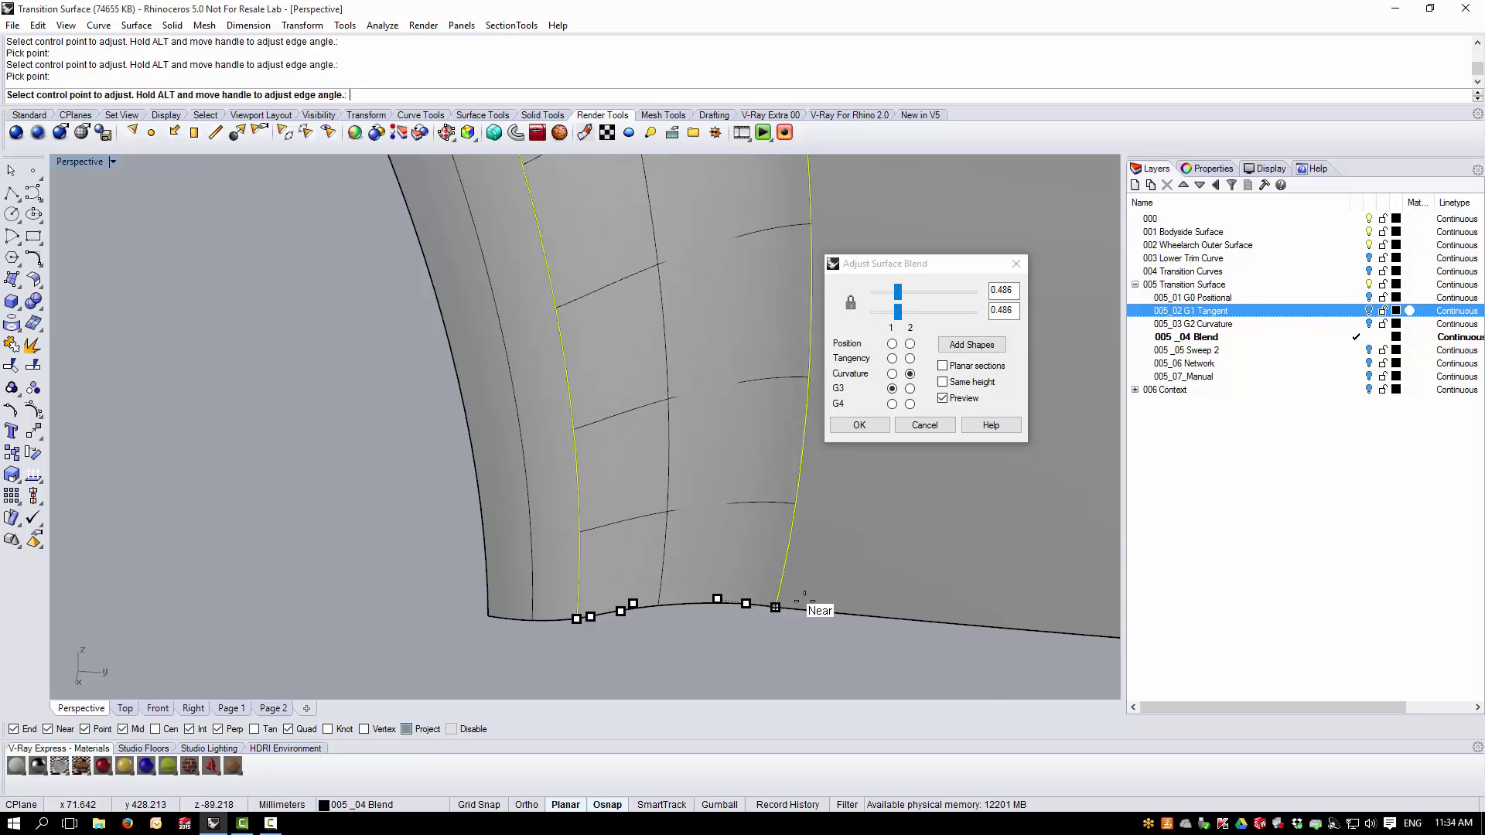
# - Check the blend handles at the negative-Y lower end and create the blend surface with the current settings
pyautogui.scroll(-8, 805, 608)
pyautogui.scroll(8, 401, 624)
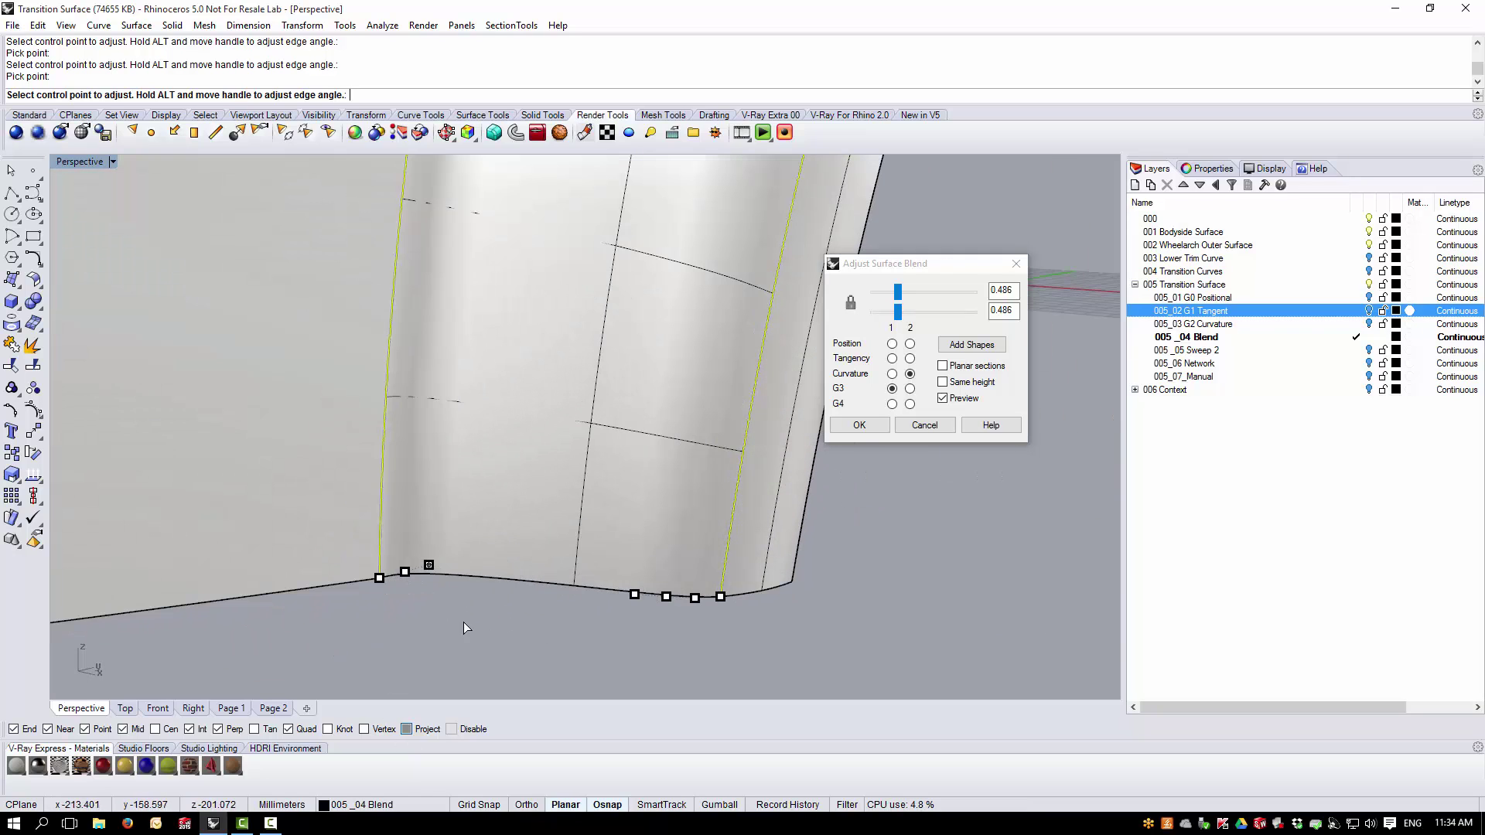
pyautogui.click(859, 426)
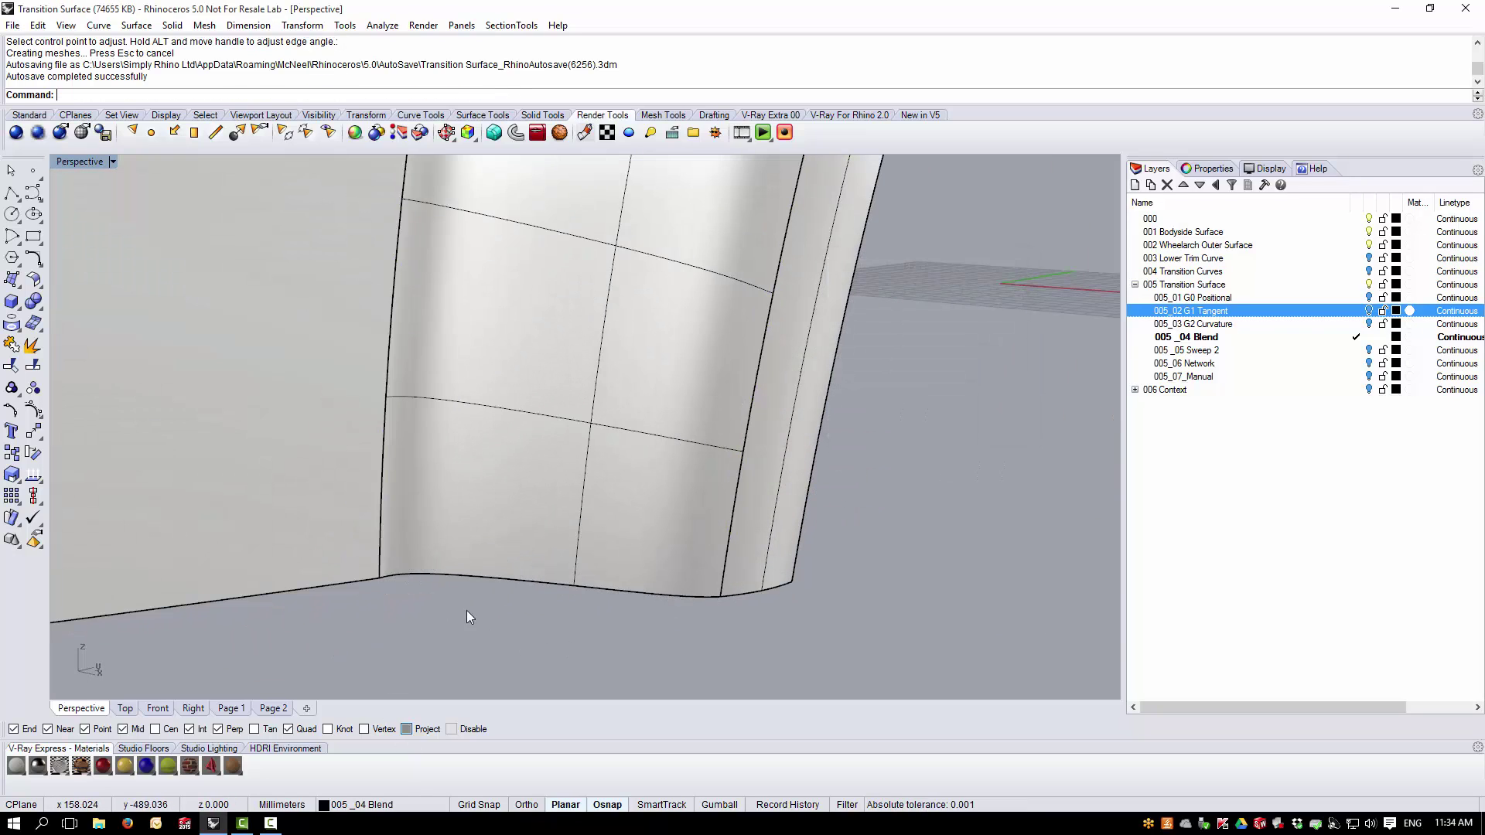
# - Apply environment map analysis to the bodyside, blend and wheel arch surfaces together
pyautogui.scroll(-8, 466, 616)
pyautogui.moveTo(481, 577); pyautogui.dragTo(676, 394, button='right')
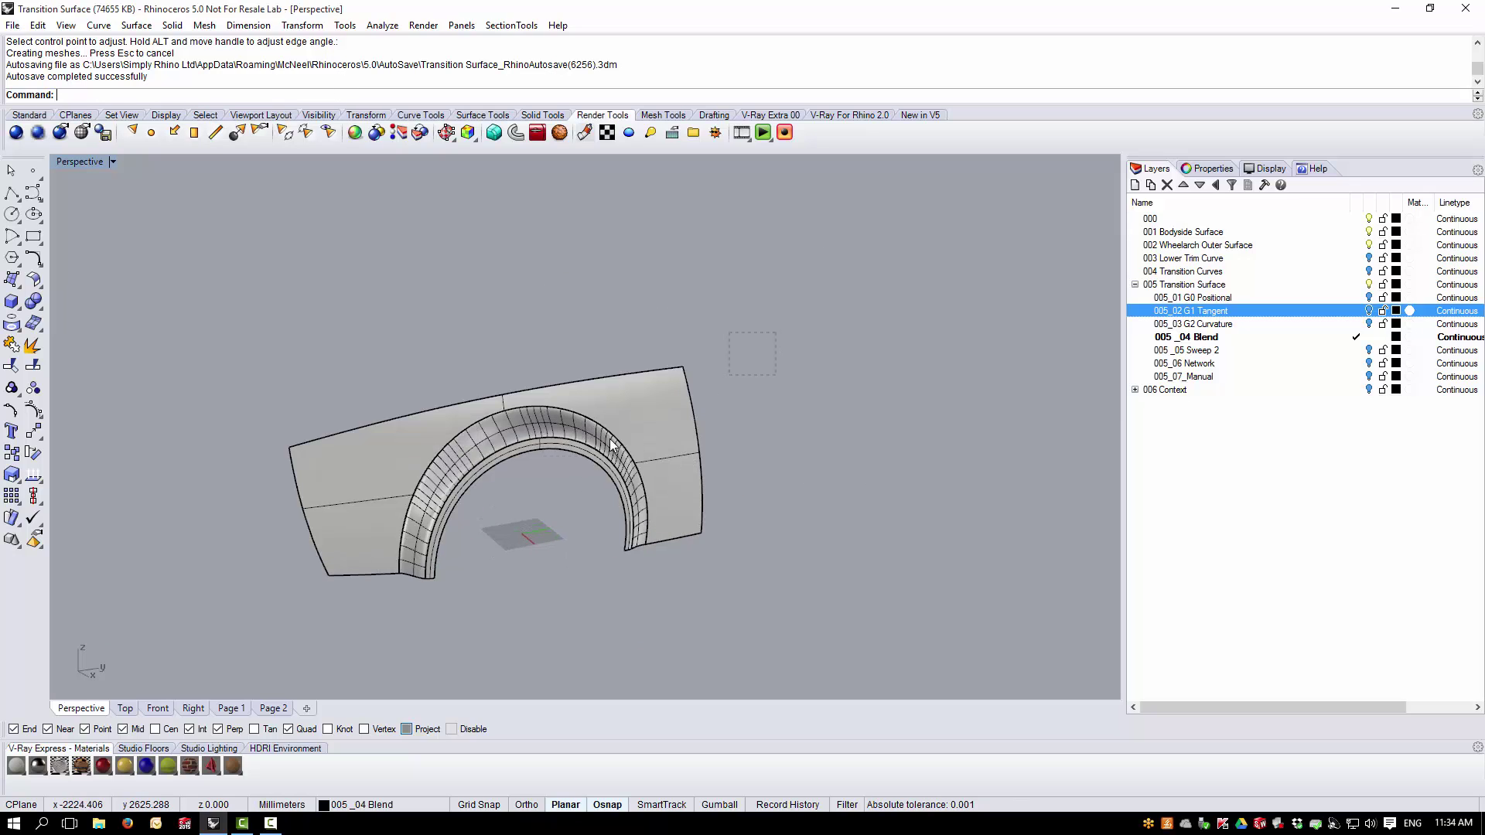
pyautogui.moveTo(300, 534); pyautogui.dragTo(297, 553)
pyautogui.scroll(2, 295, 574)
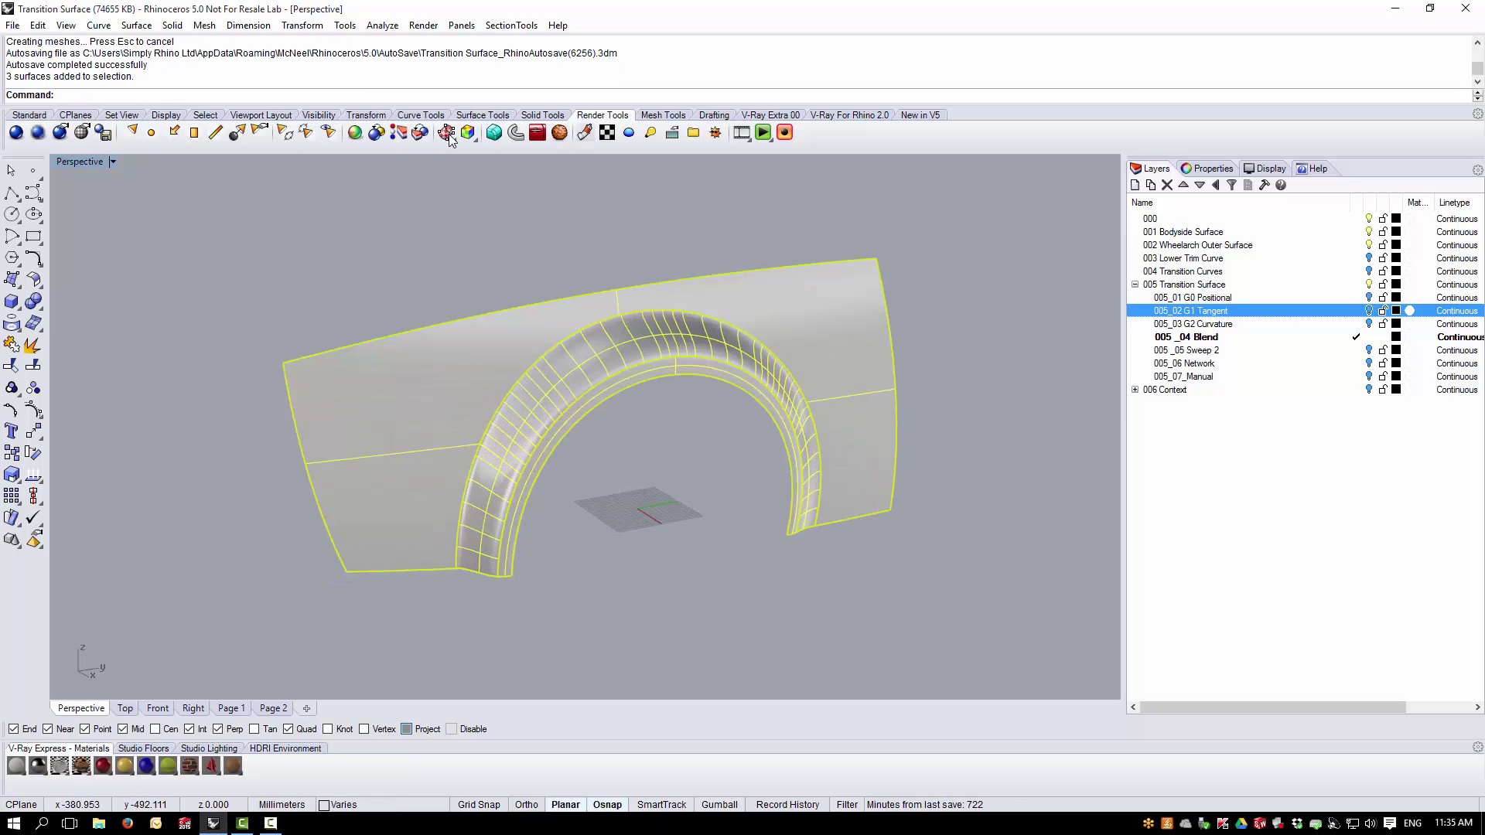
pyautogui.click(379, 24)
pyautogui.moveTo(404, 78)
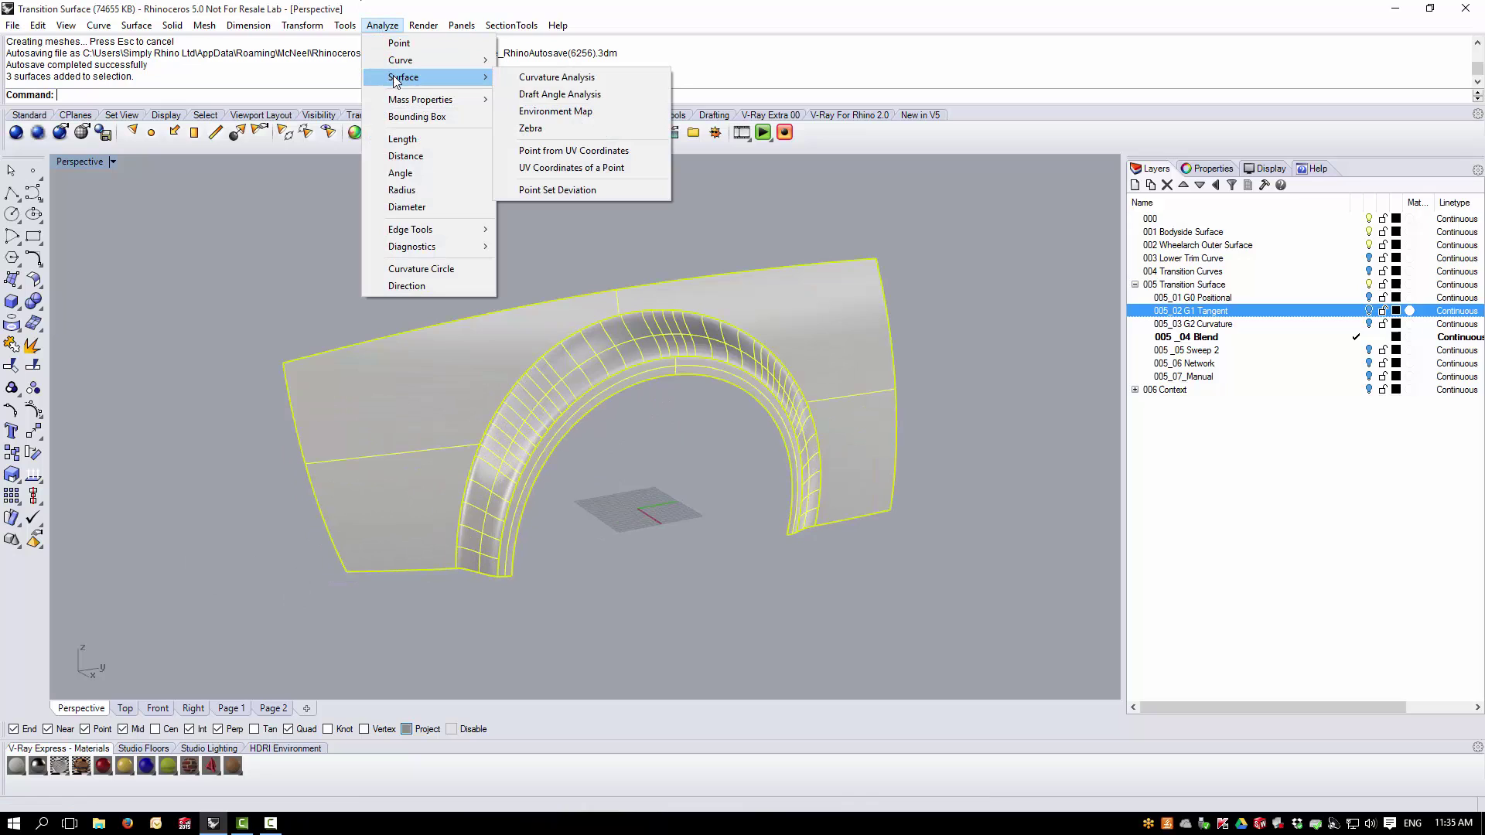
pyautogui.click(553, 111)
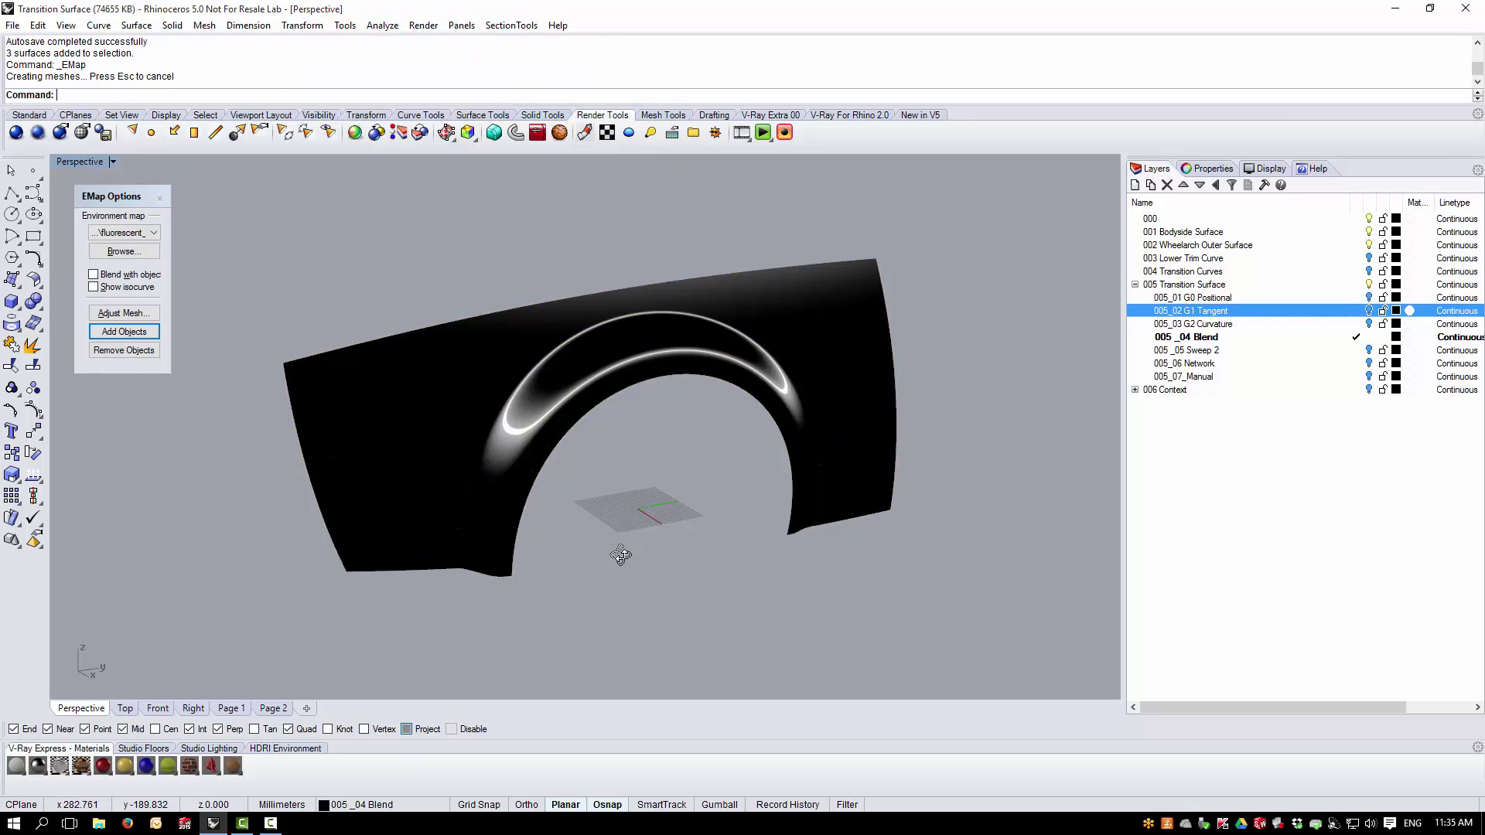
# - Examine how the reflections flow across the blend and its neighbouring surfaces from several angles, and end the environment map analysis
pyautogui.moveTo(621, 555); pyautogui.dragTo(553, 508, button='right')
pyautogui.click(554, 481)
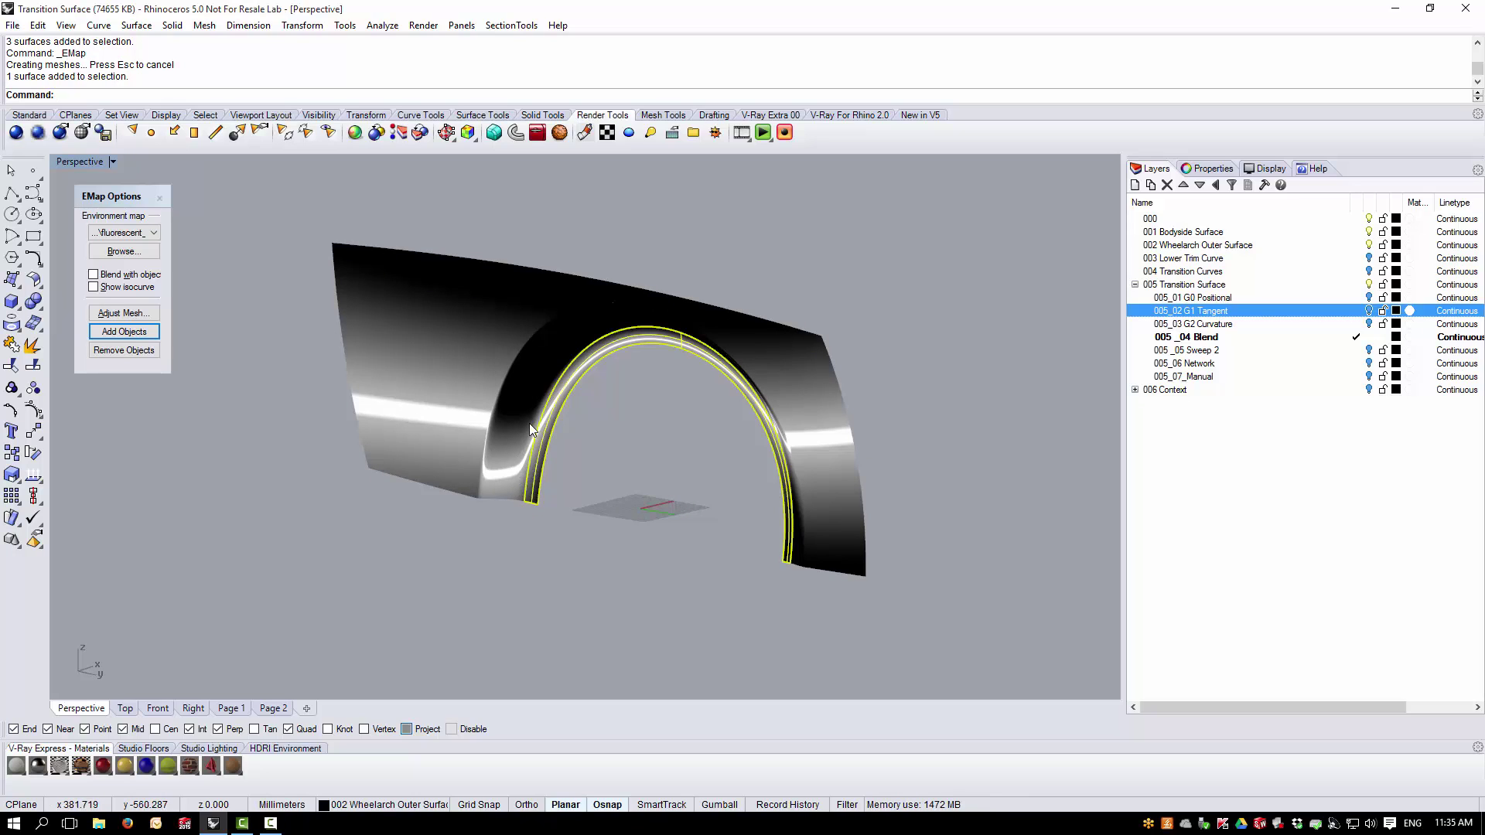
pyautogui.scroll(2, 522, 445)
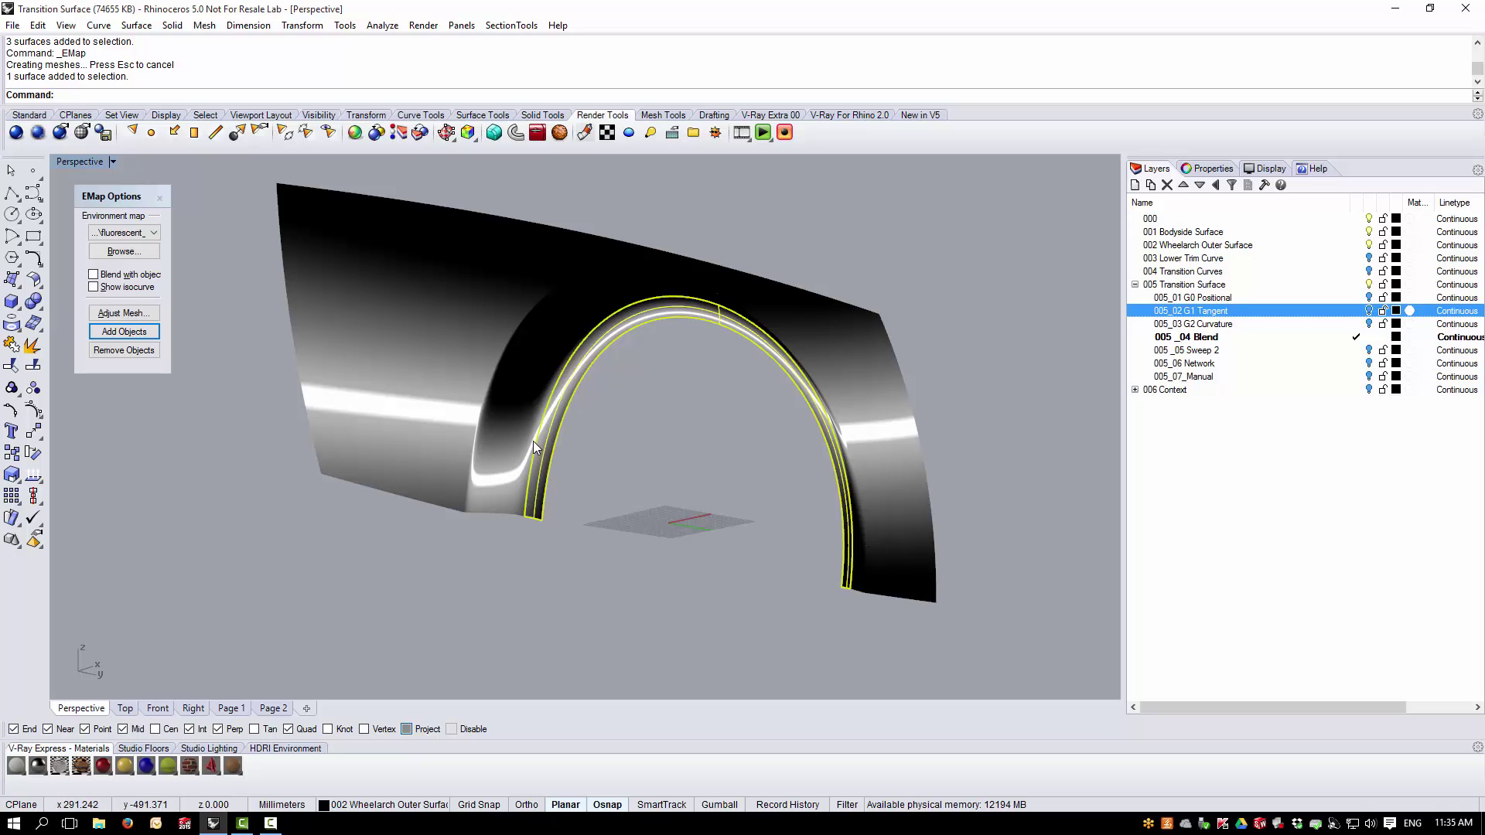
pyautogui.moveTo(544, 457); pyautogui.dragTo(634, 514, button='right')
pyautogui.click(920, 589)
pyautogui.moveTo(919, 590); pyautogui.dragTo(761, 396, button='right')
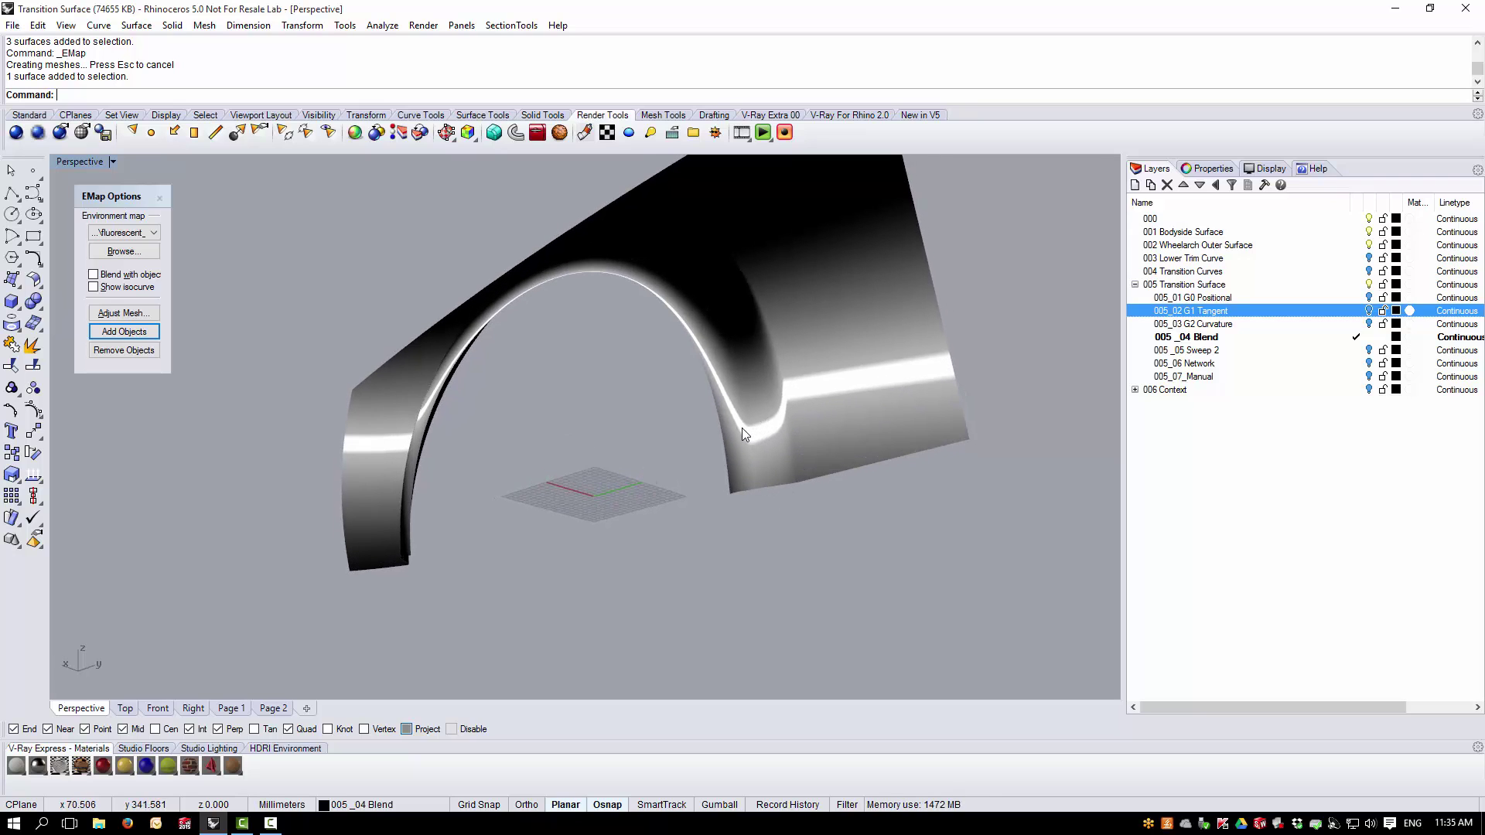
pyautogui.moveTo(706, 485); pyautogui.dragTo(418, 302, button='right')
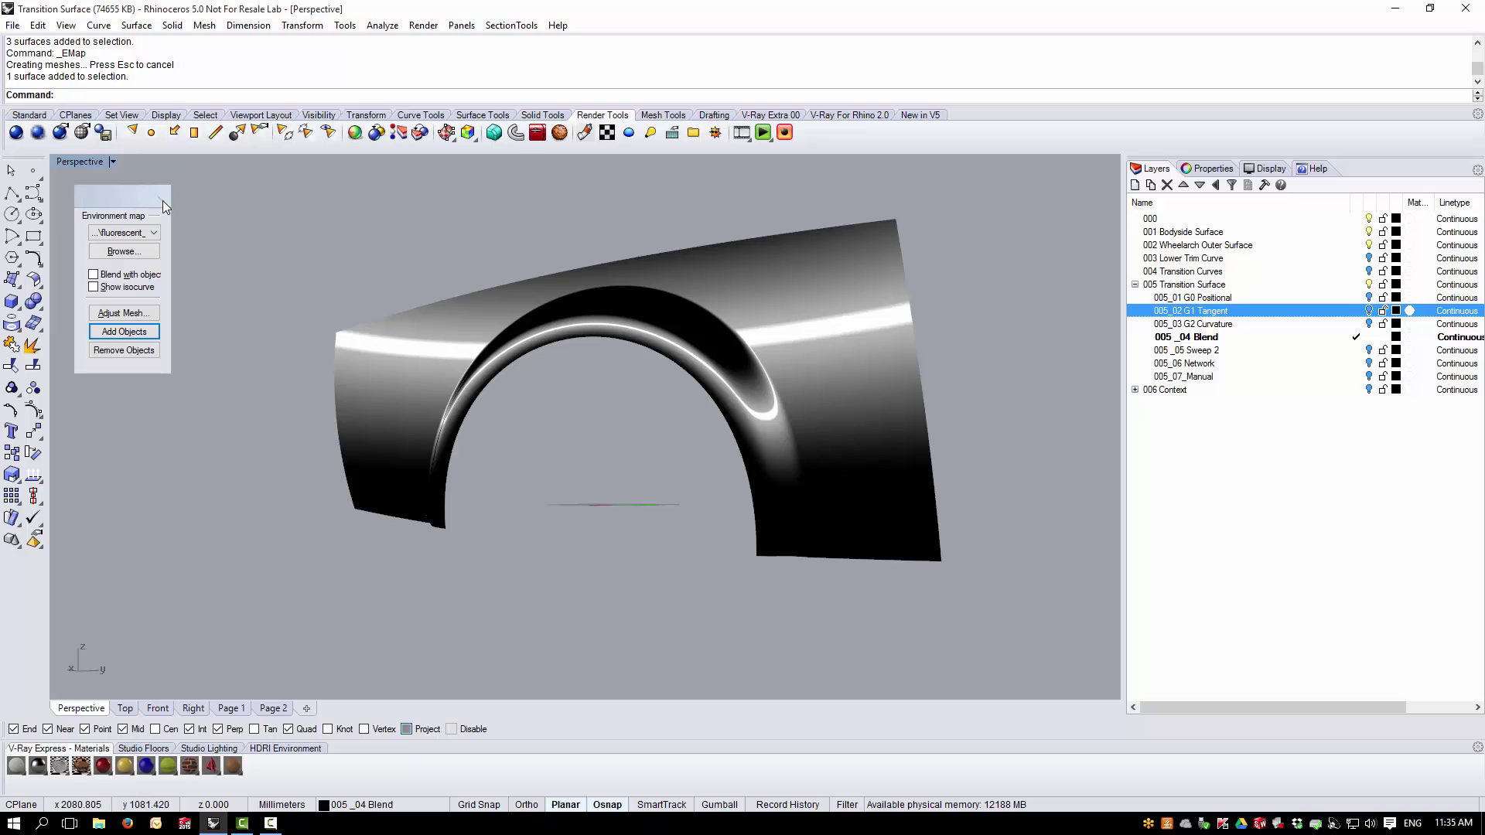
pyautogui.click(161, 199)
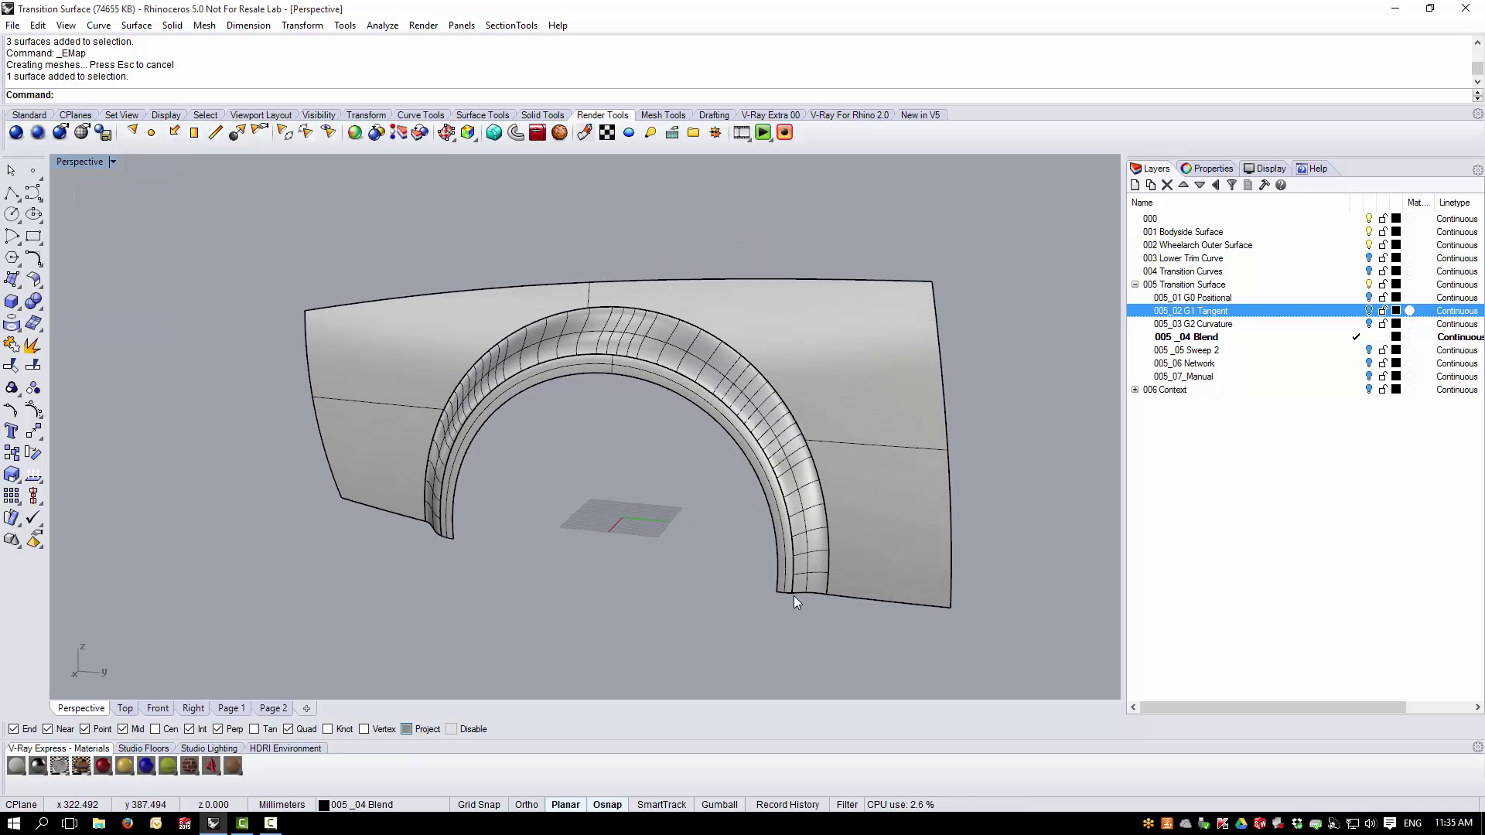
pyautogui.moveTo(630, 590); pyautogui.dragTo(540, 585, button='right')
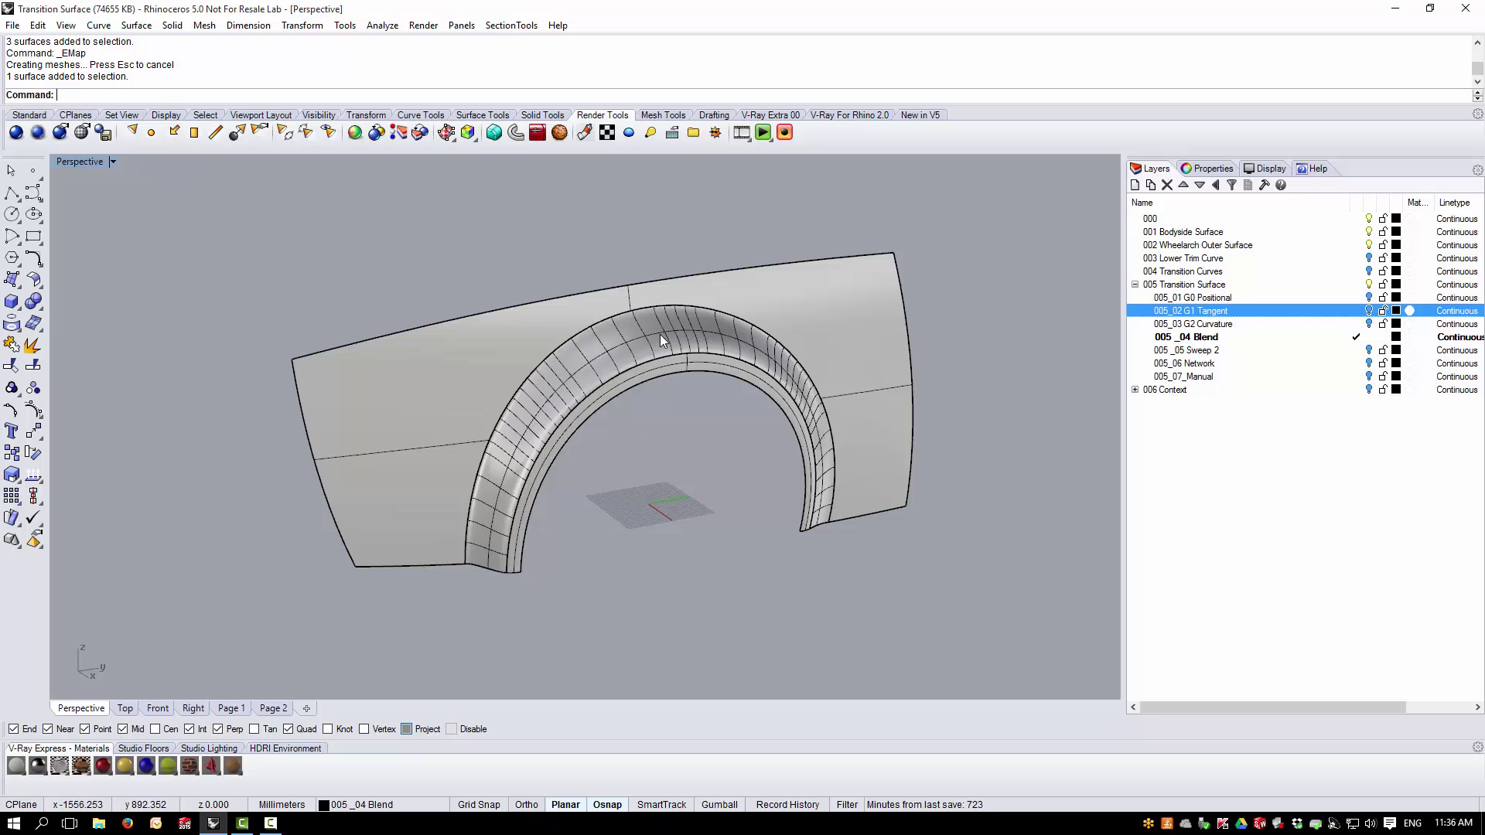
pyautogui.moveTo(849, 555); pyautogui.dragTo(821, 560, button='right')
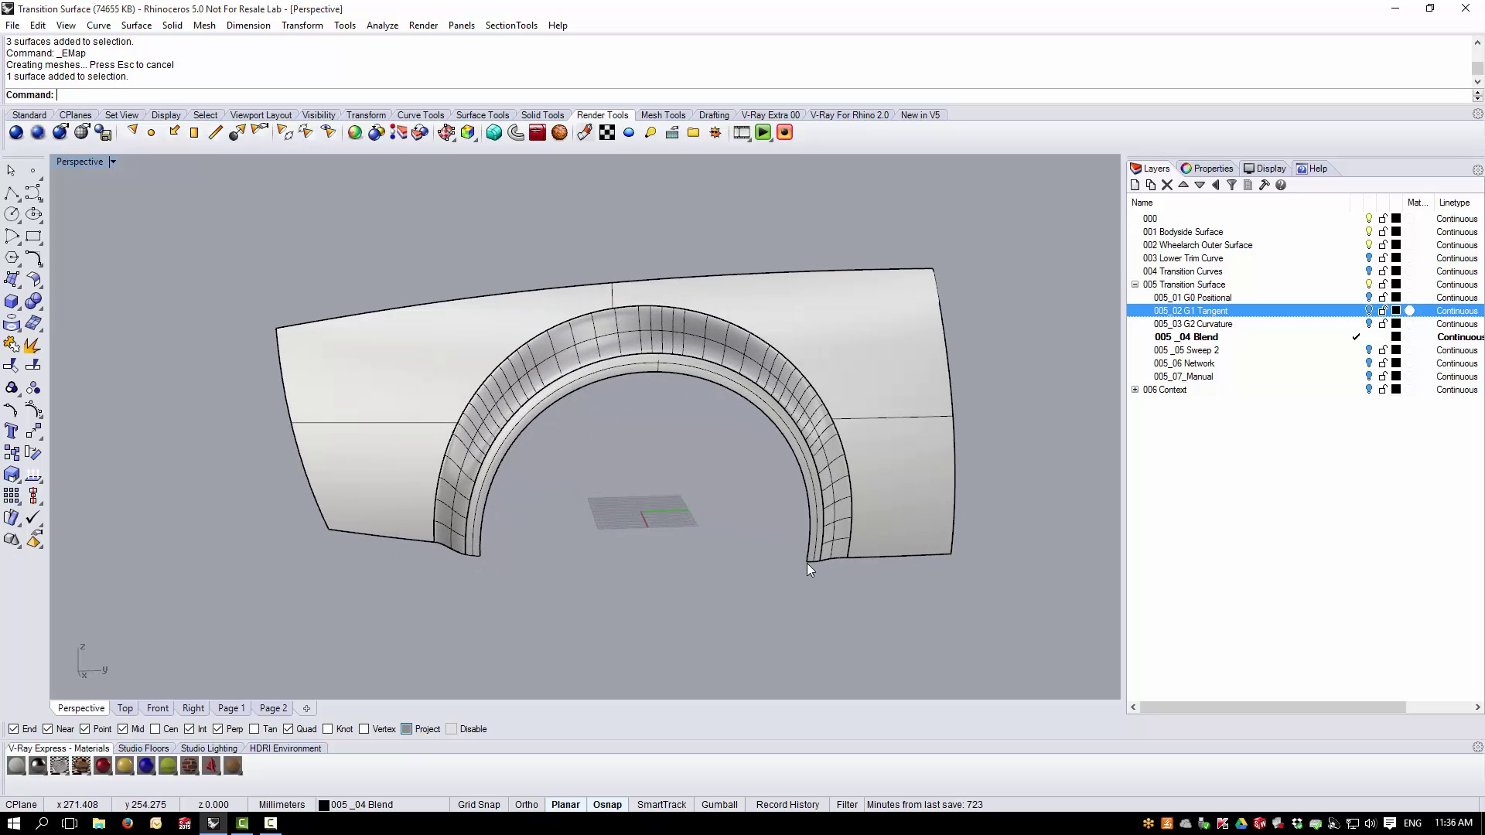
pyautogui.moveTo(999, 454); pyautogui.dragTo(1010, 509, button='right')
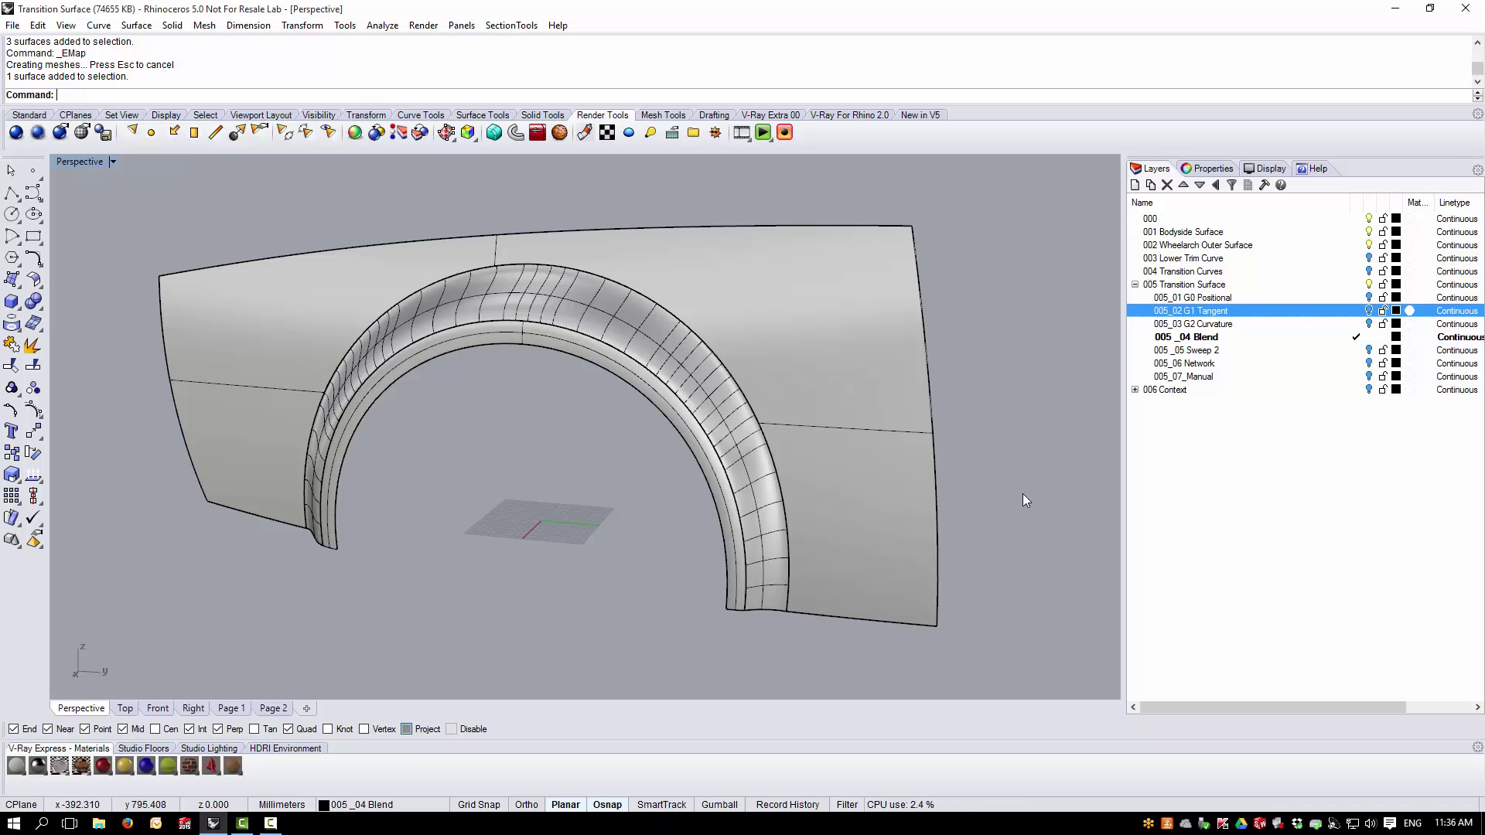
pyautogui.moveTo(775, 447); pyautogui.dragTo(632, 463, button='right')
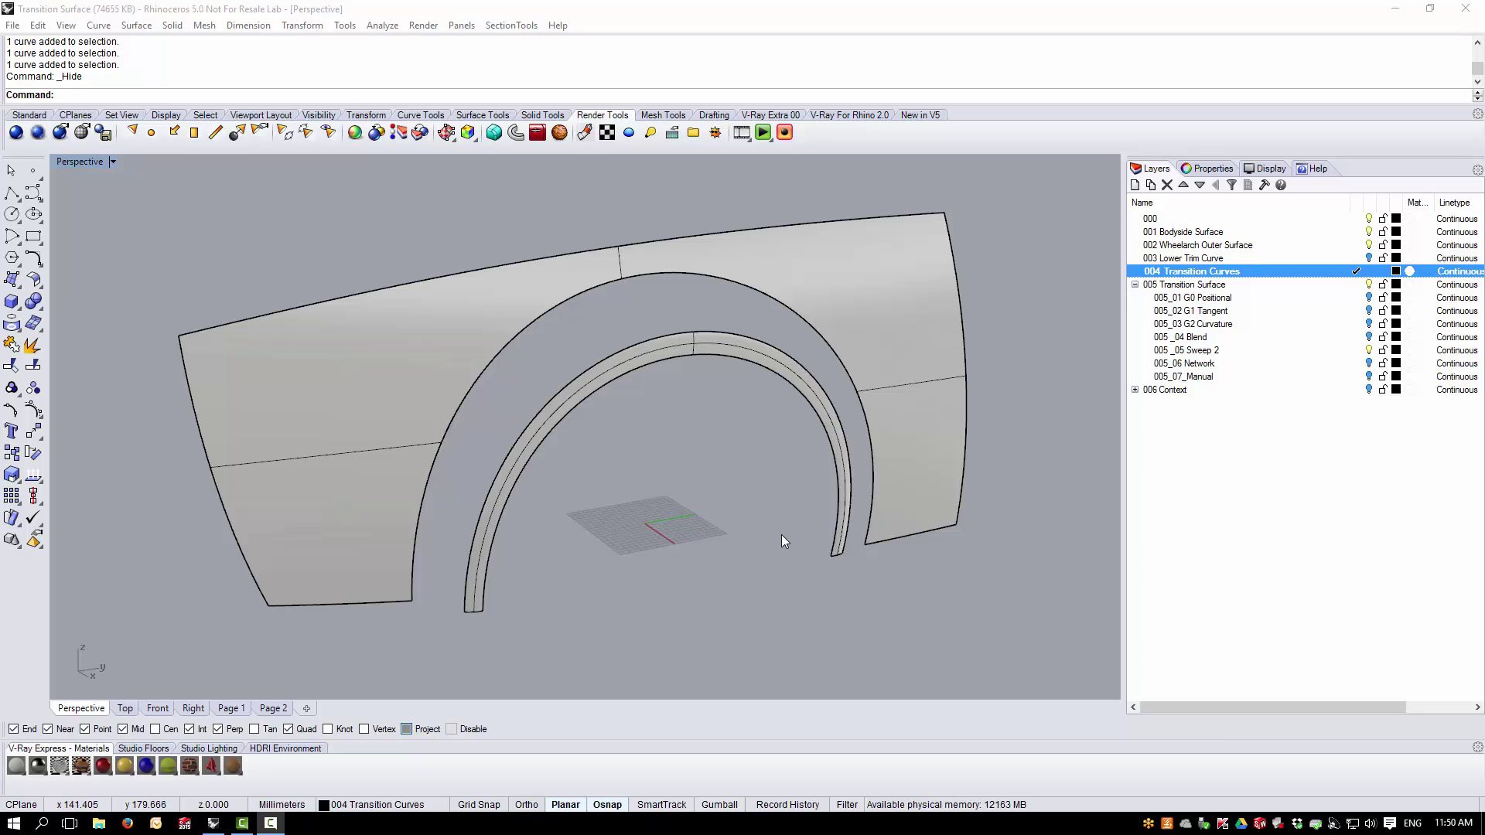
# - Start an adjustable curve blend from the bodyside's lower edge to the wheel arch's lower edge at the negative-Y end
pyautogui.click(30, 114)
pyautogui.moveTo(572, 598); pyautogui.dragTo(526, 598, button='right')
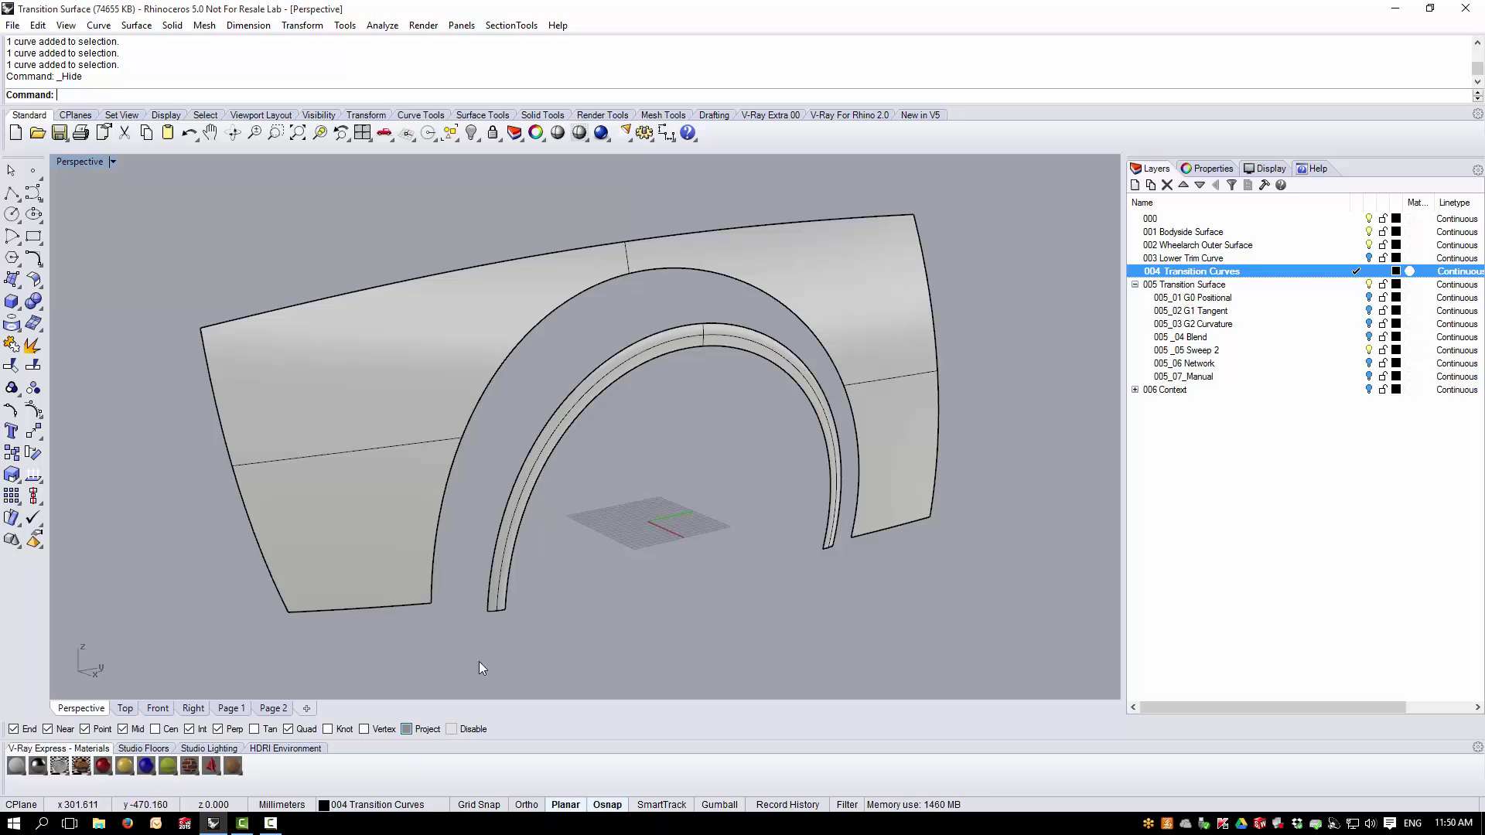
pyautogui.scroll(1, 410, 646)
pyautogui.scroll(2, 441, 629)
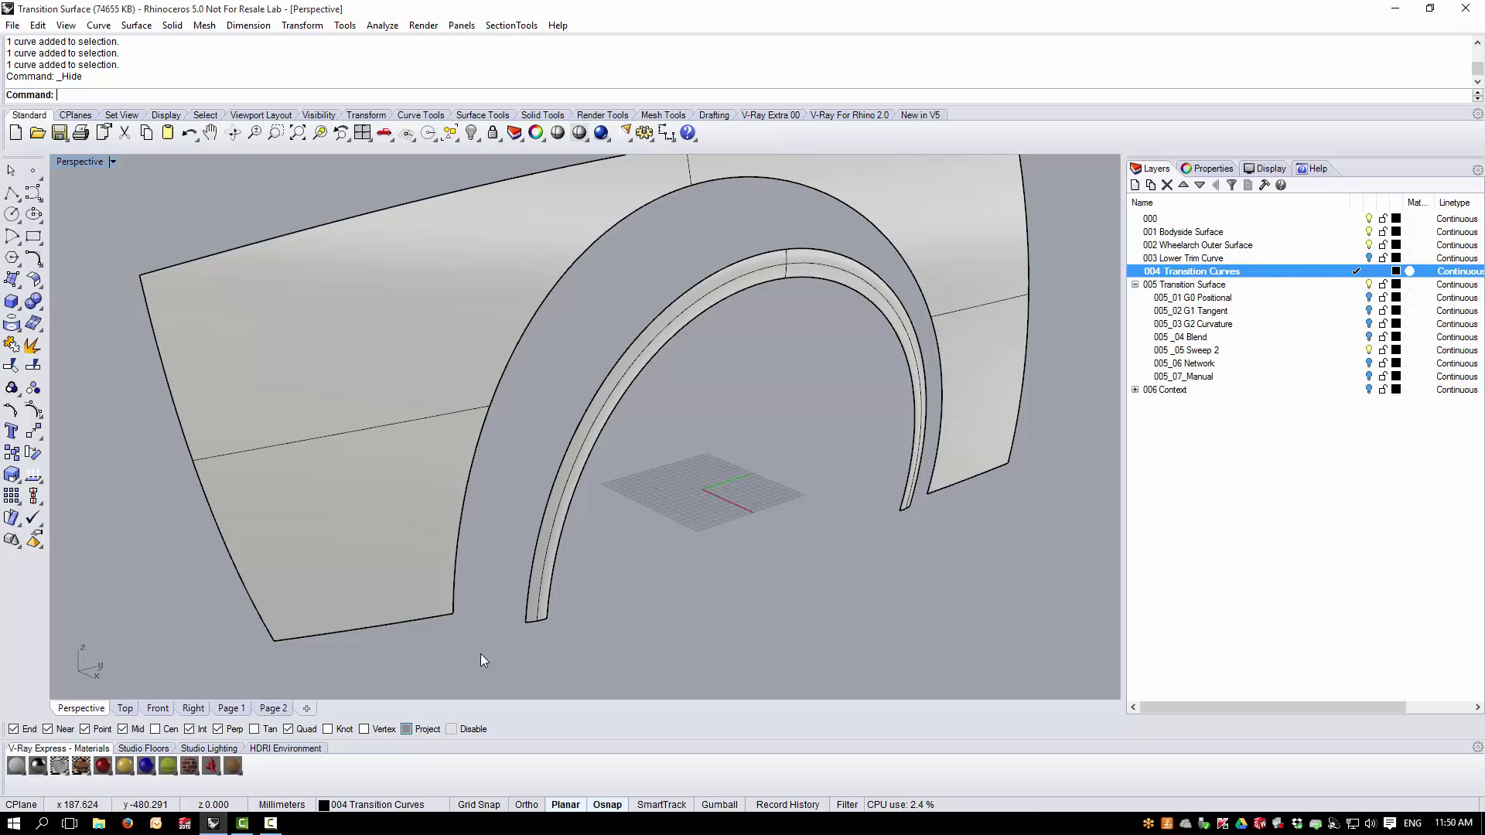
pyautogui.scroll(1, 495, 654)
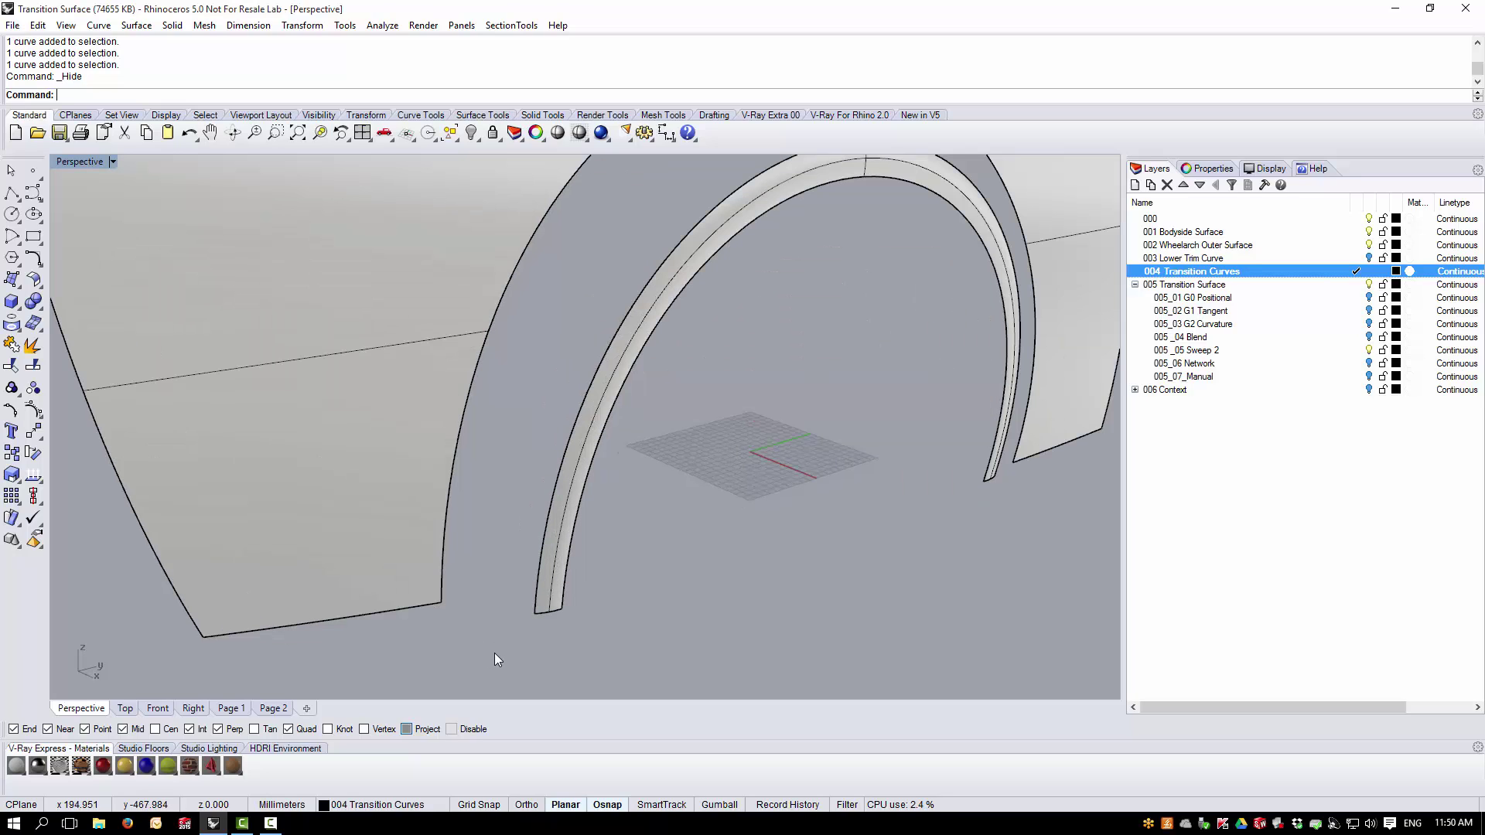
pyautogui.click(38, 266)
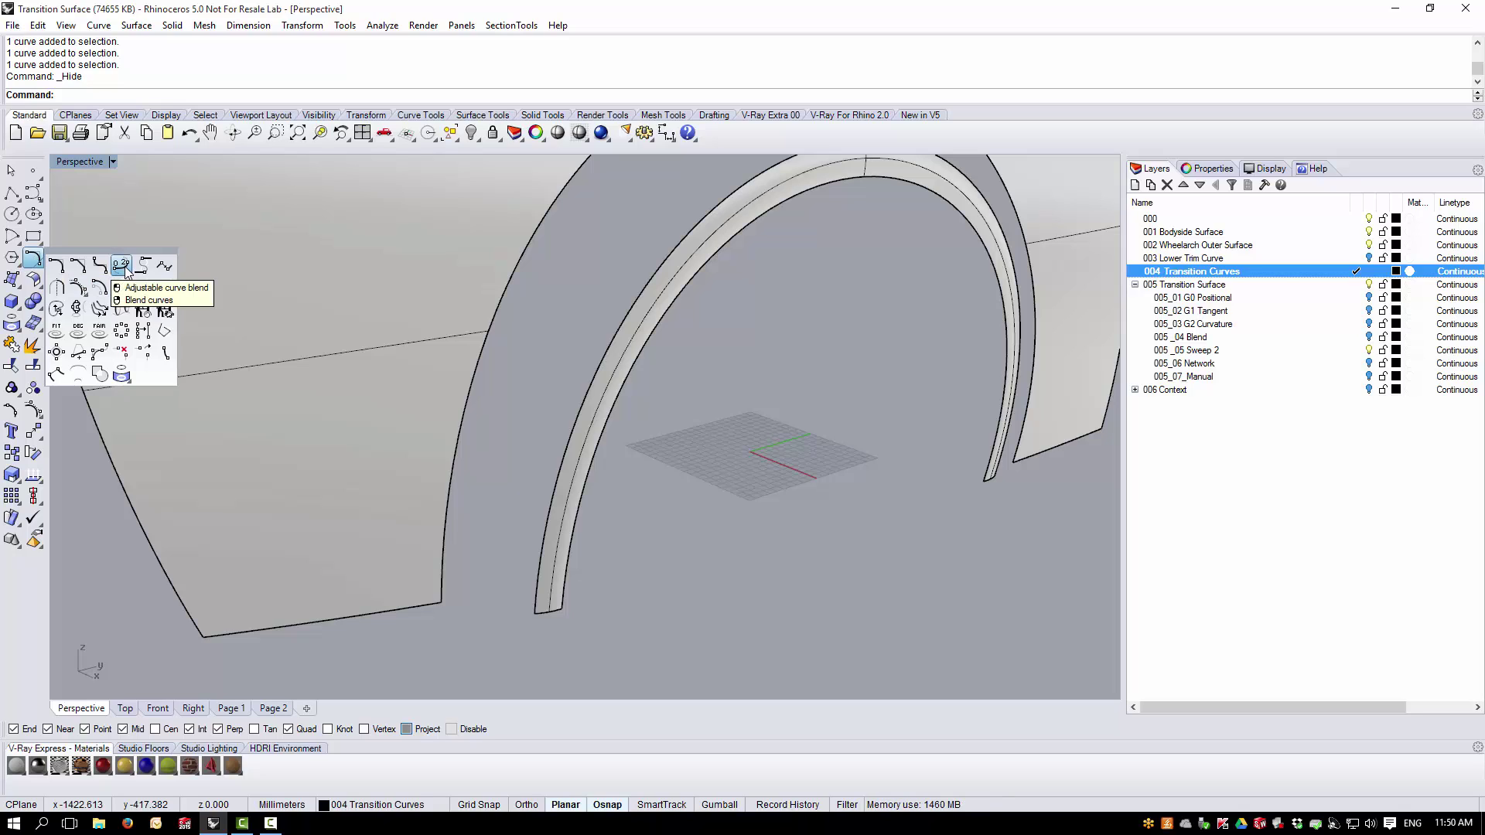
pyautogui.click(123, 267)
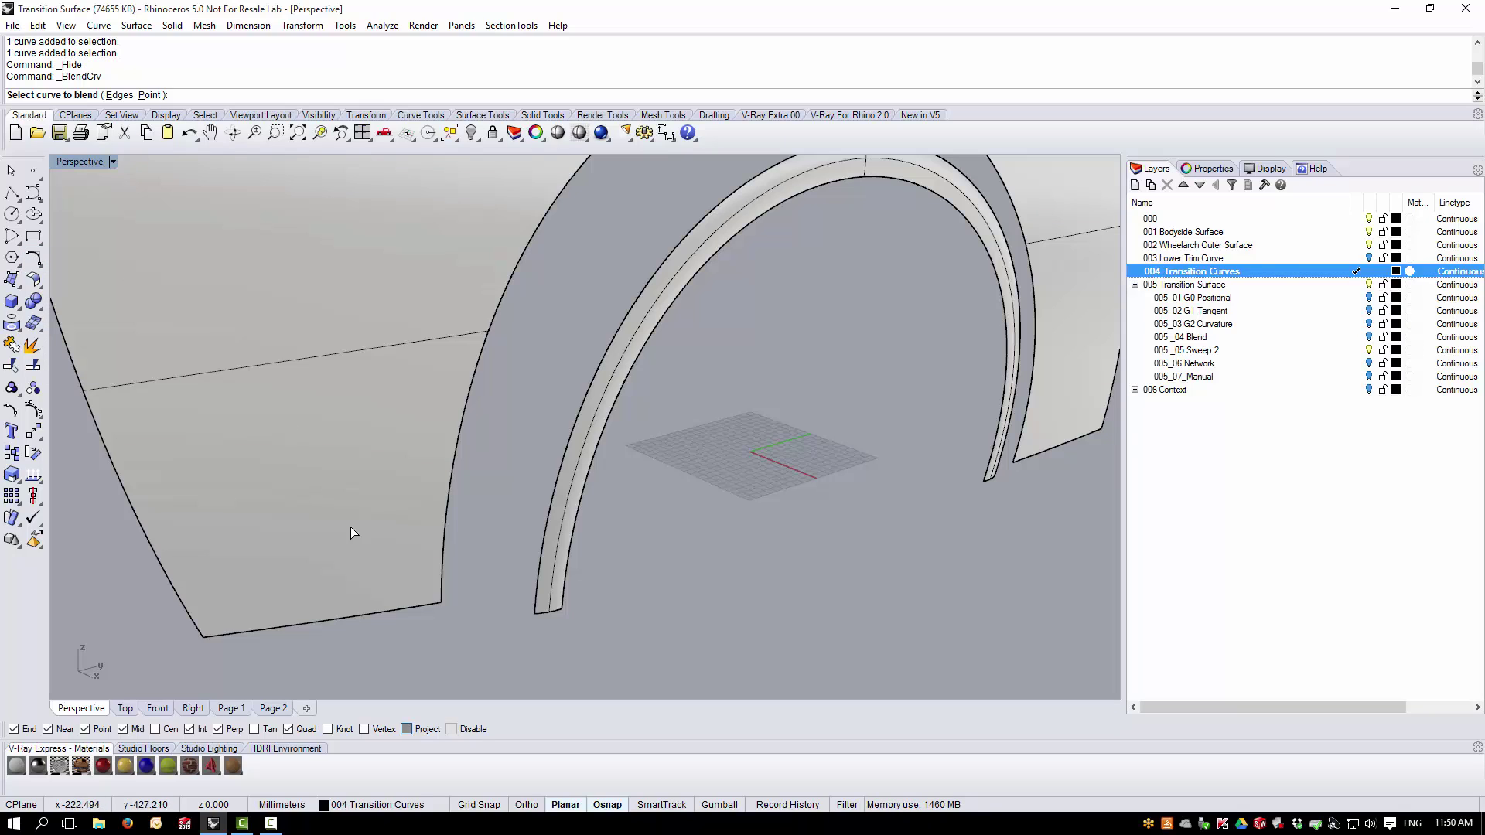
pyautogui.click(434, 607)
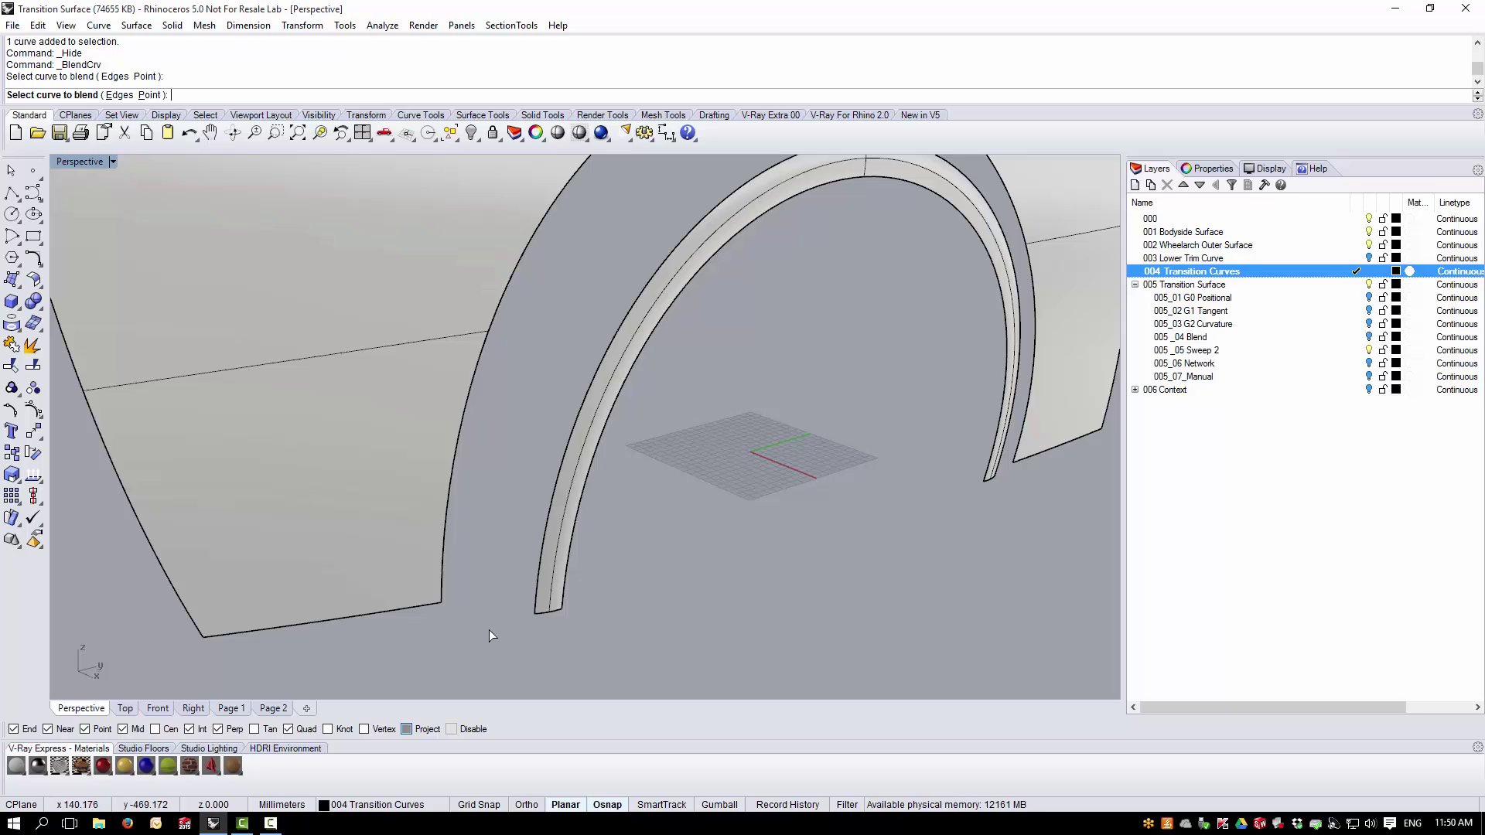
pyautogui.click(542, 617)
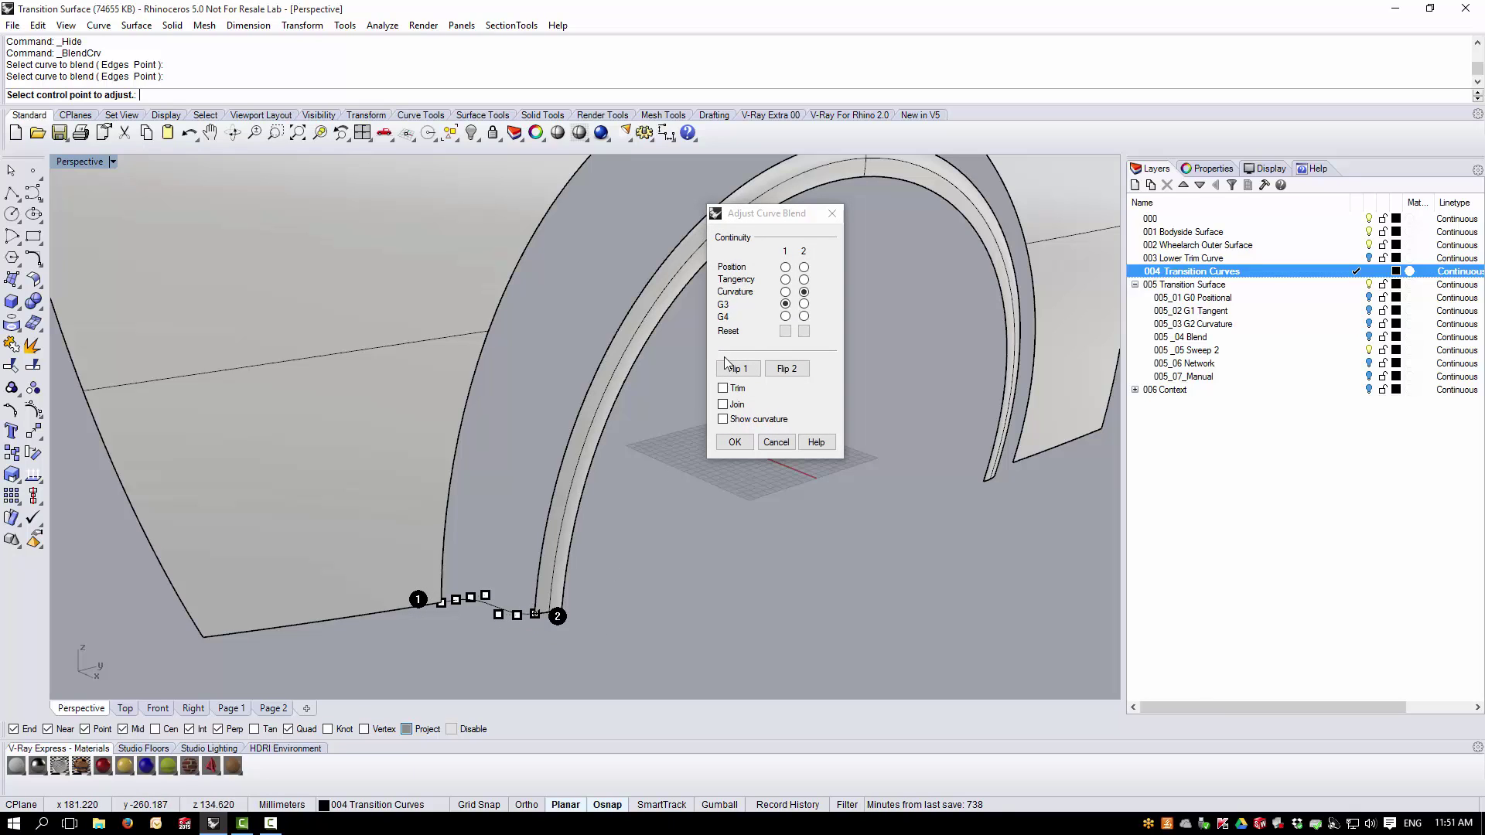
# - Set the blend's continuity to Curvature at the bodyside end and G3 at the wheel arch end
pyautogui.click(785, 293)
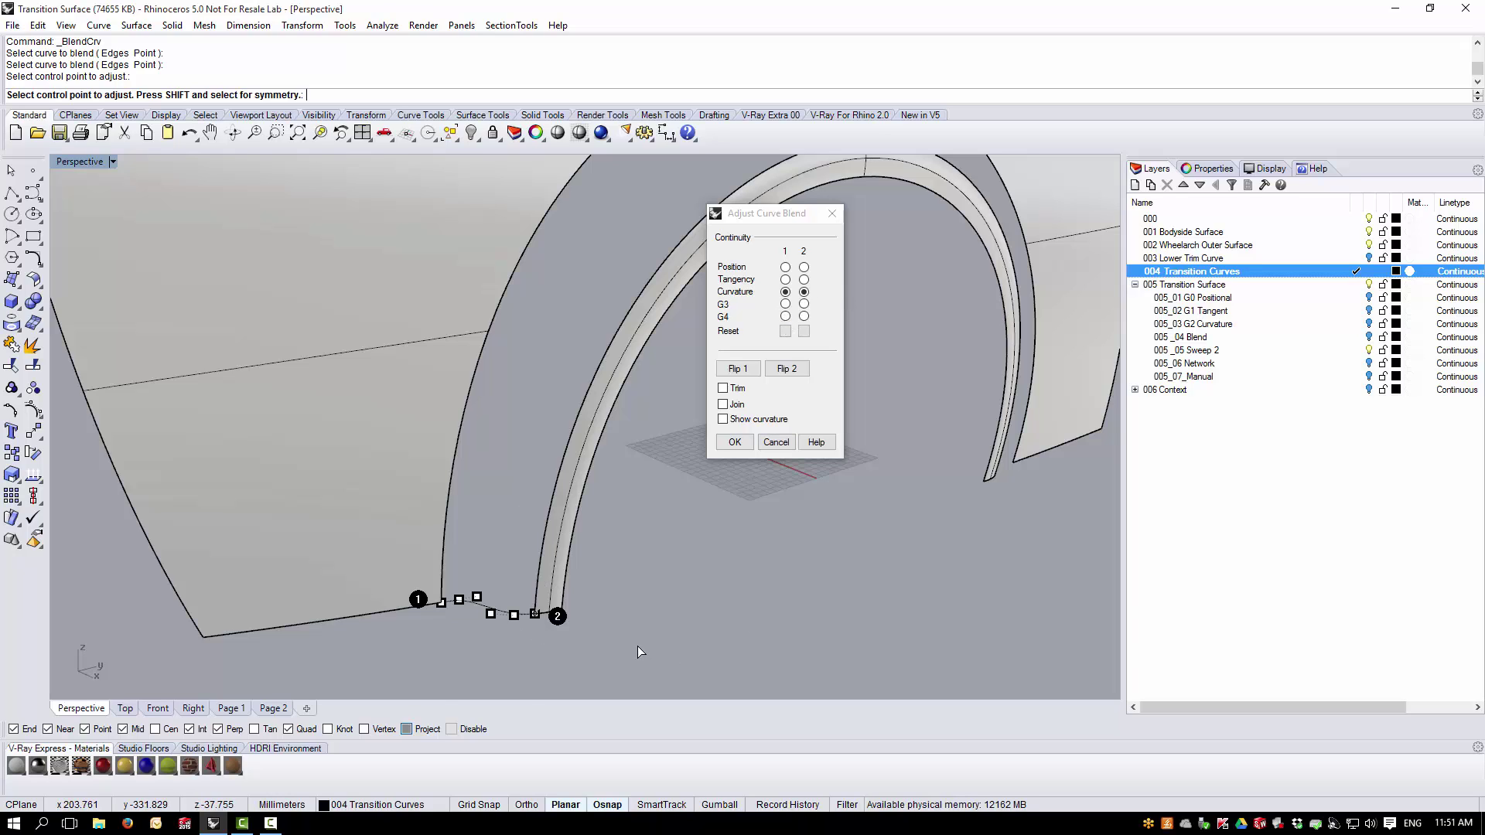
pyautogui.scroll(4, 482, 642)
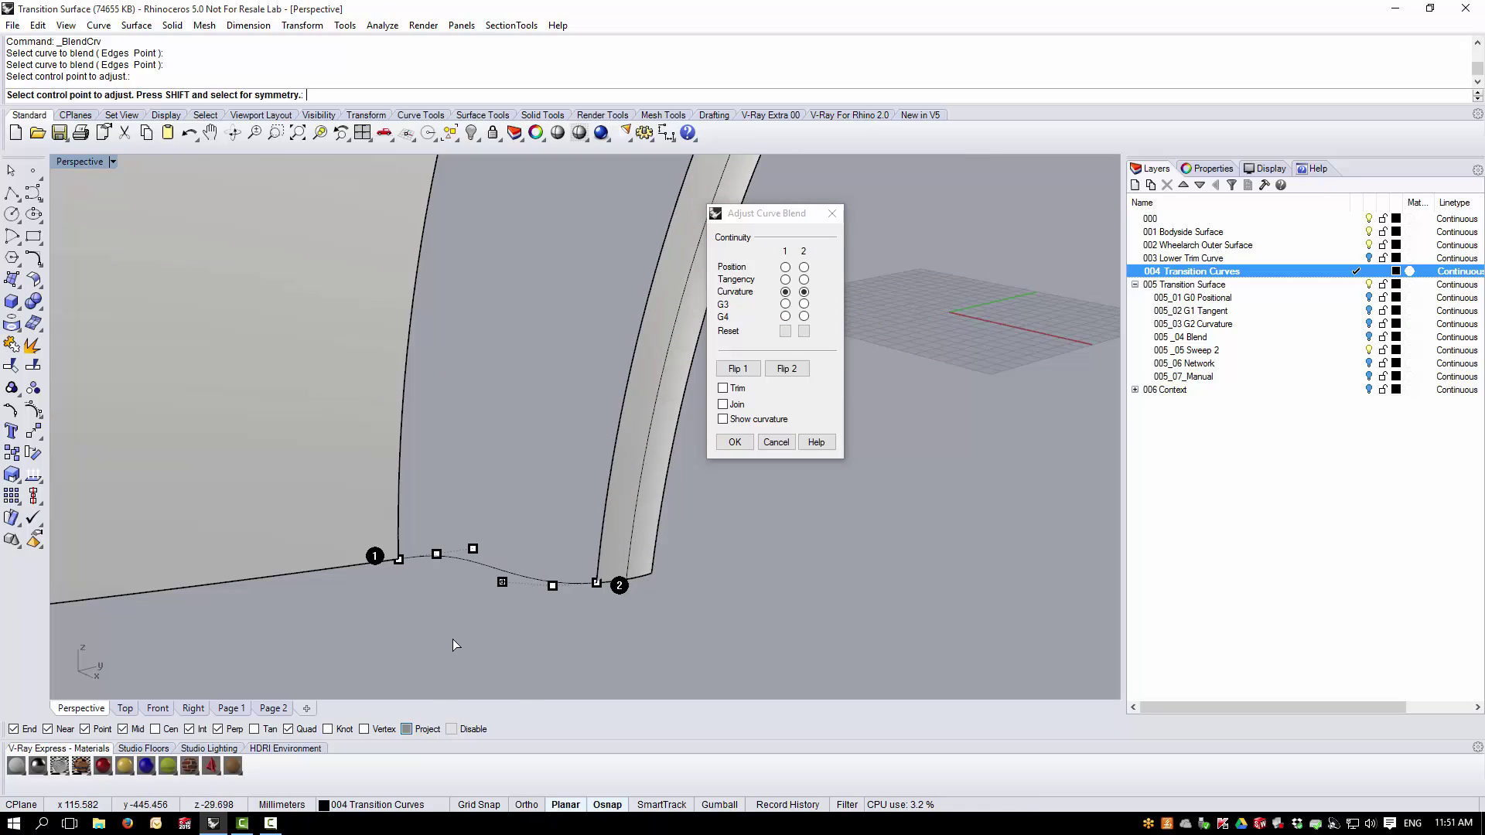
pyautogui.click(805, 305)
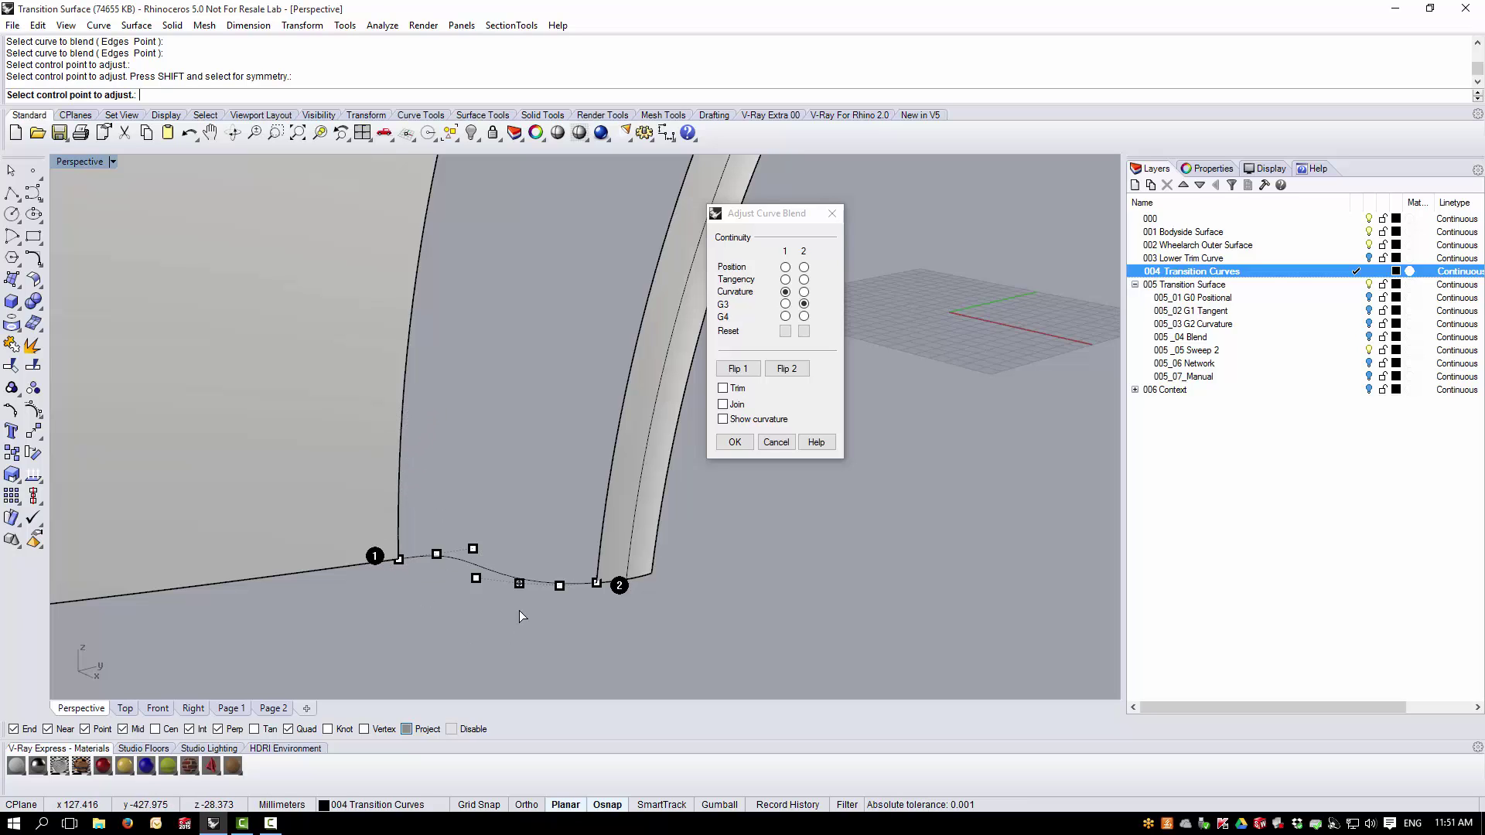
# - Move the bodyside-end blend handle closer to its edge and create the negative-Y blend curve
pyautogui.moveTo(518, 611); pyautogui.dragTo(507, 208, button='right')
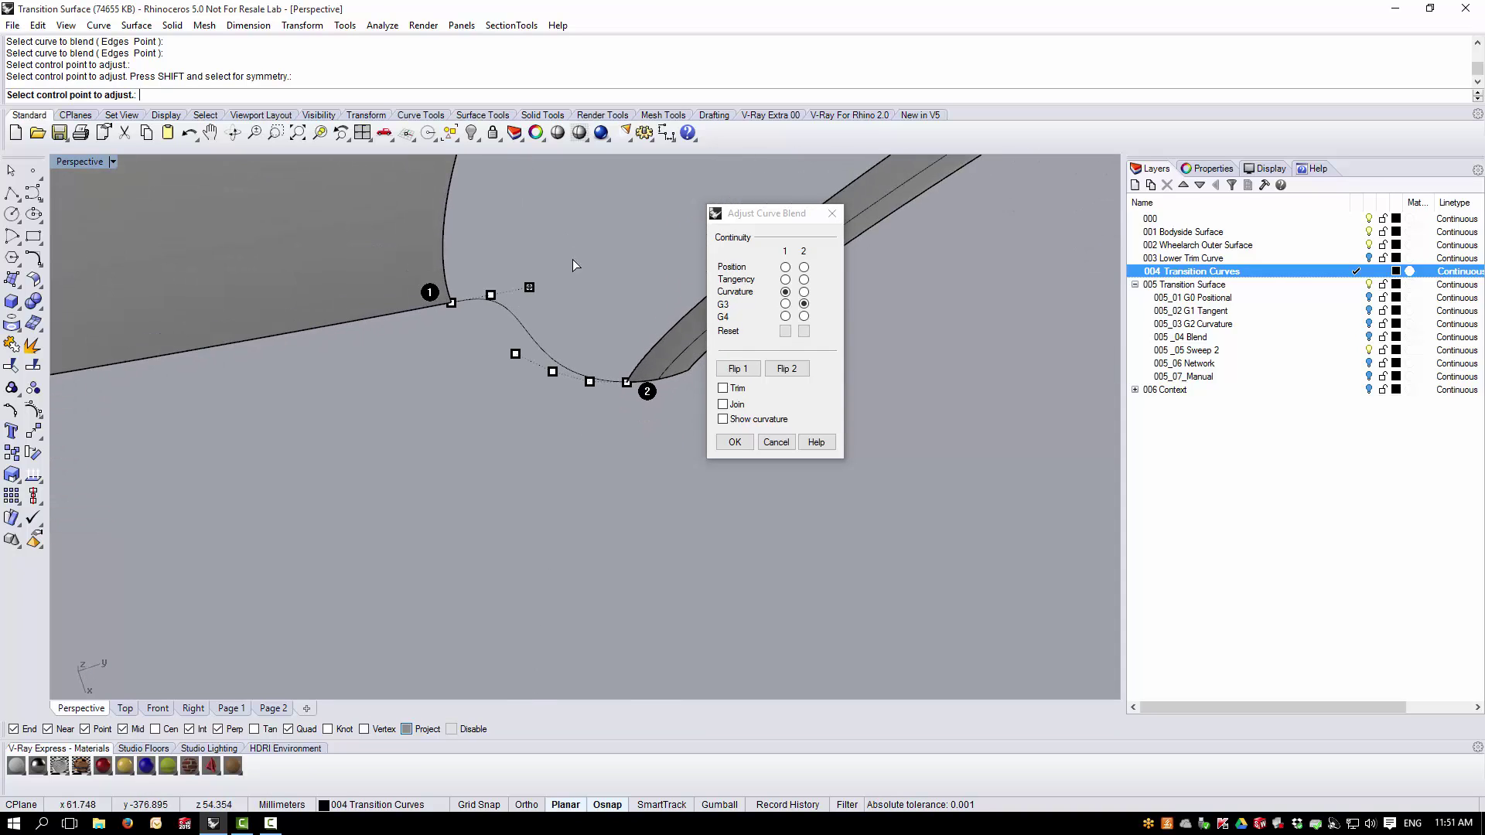
pyautogui.scroll(3, 611, 318)
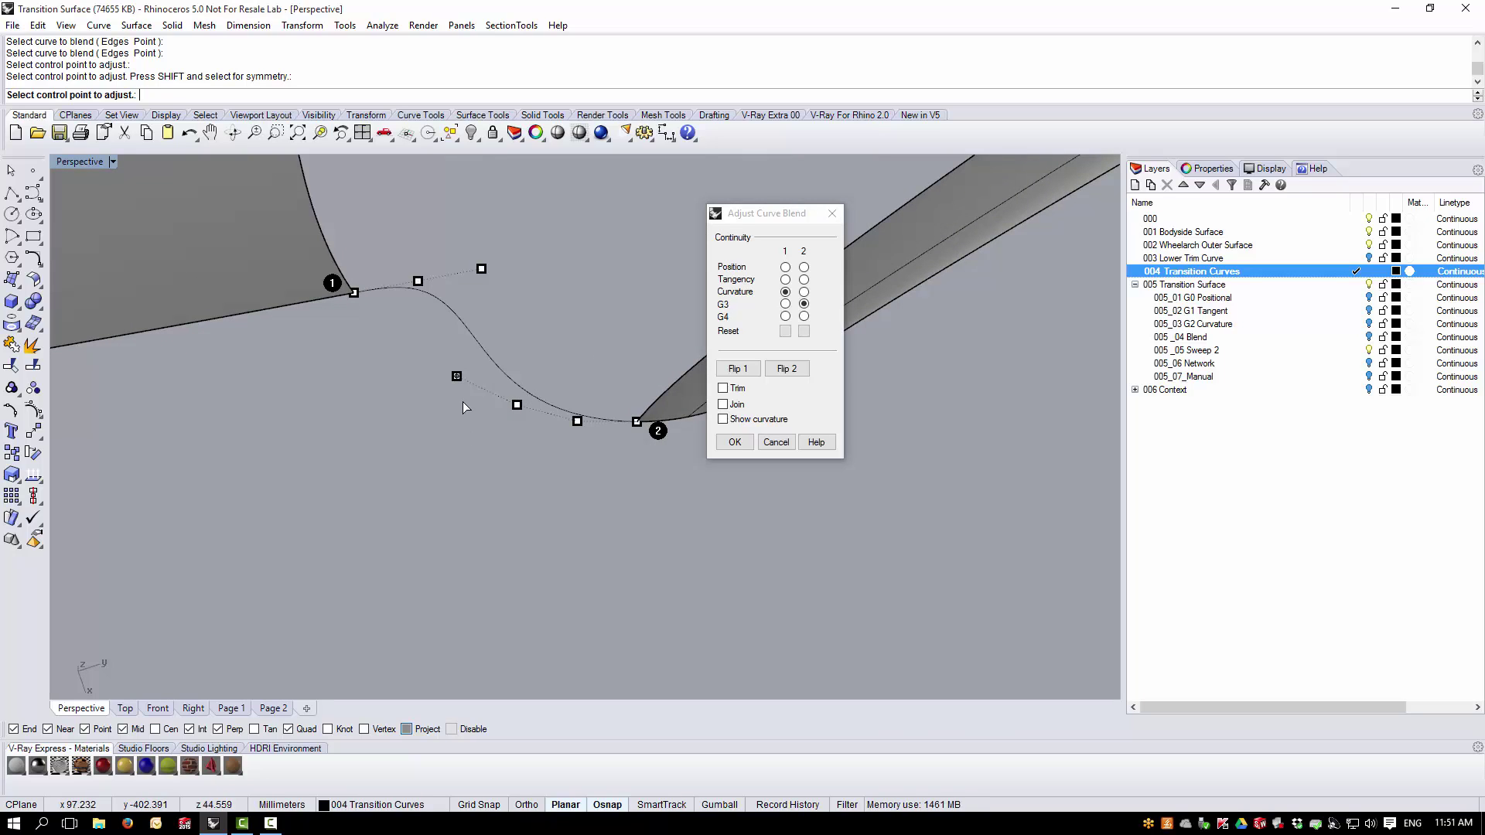
pyautogui.click(418, 281)
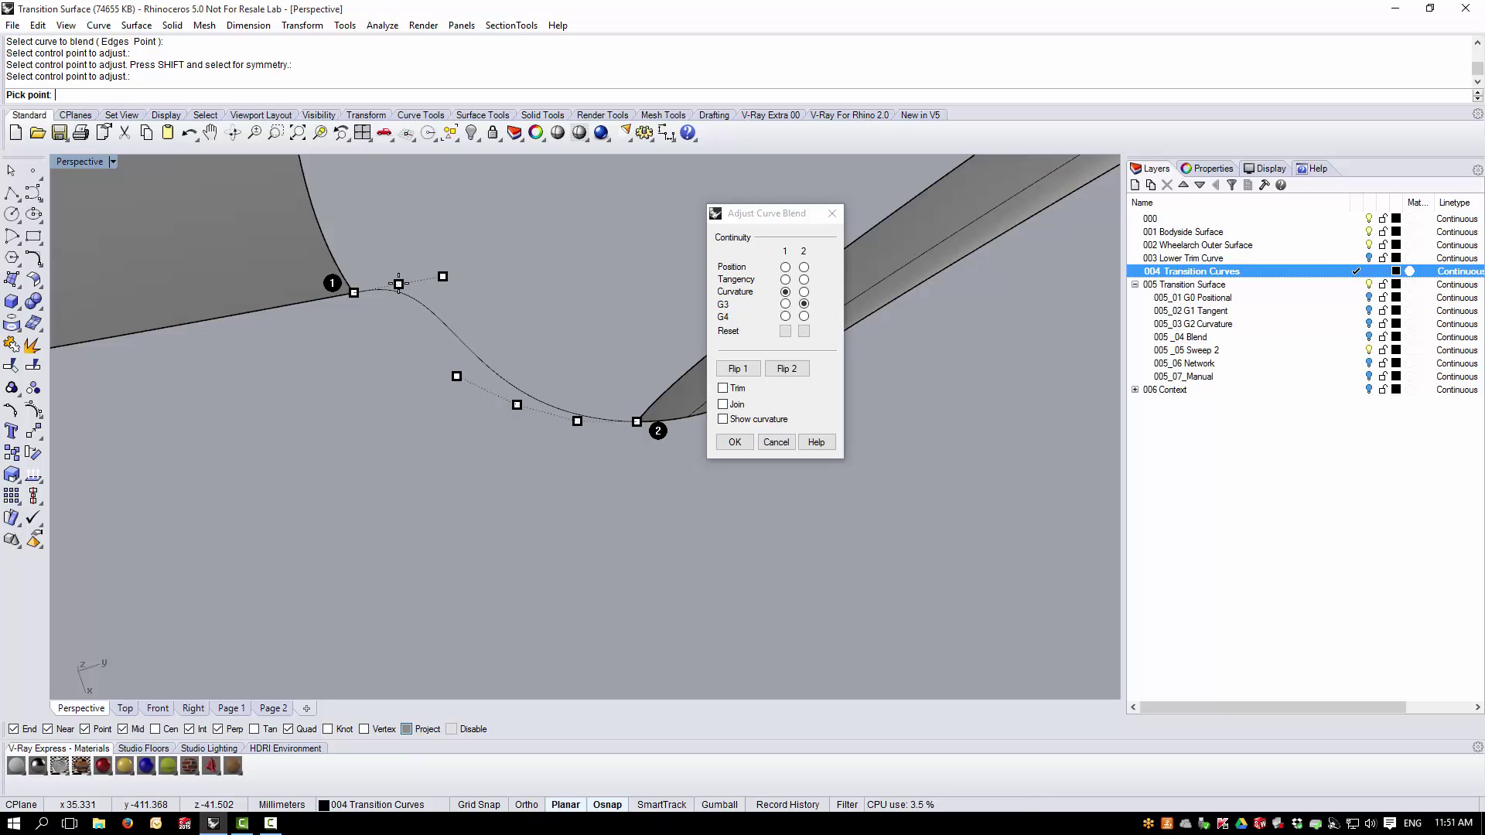
pyautogui.click(398, 284)
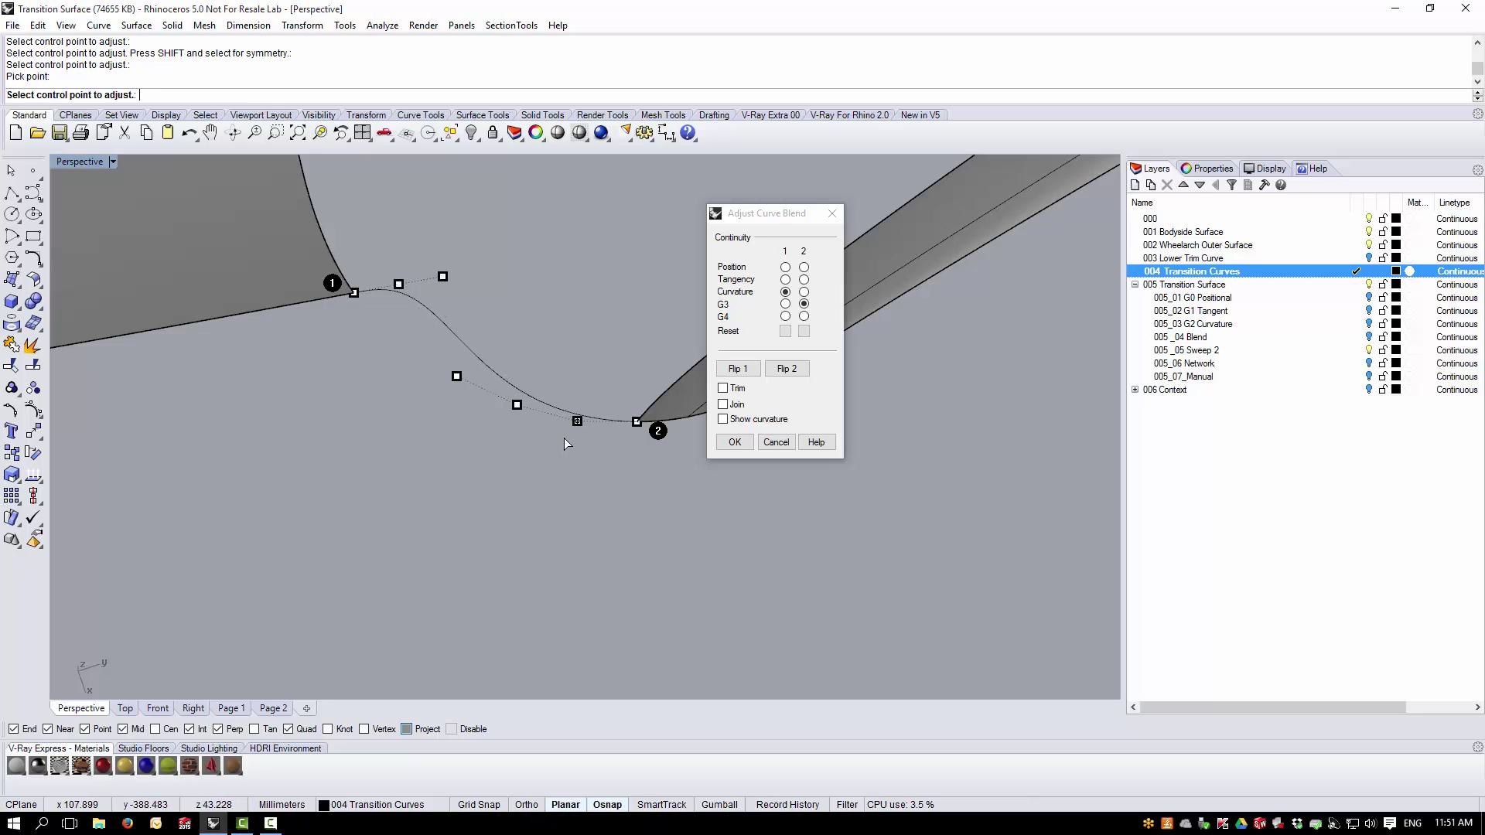
pyautogui.click(517, 405)
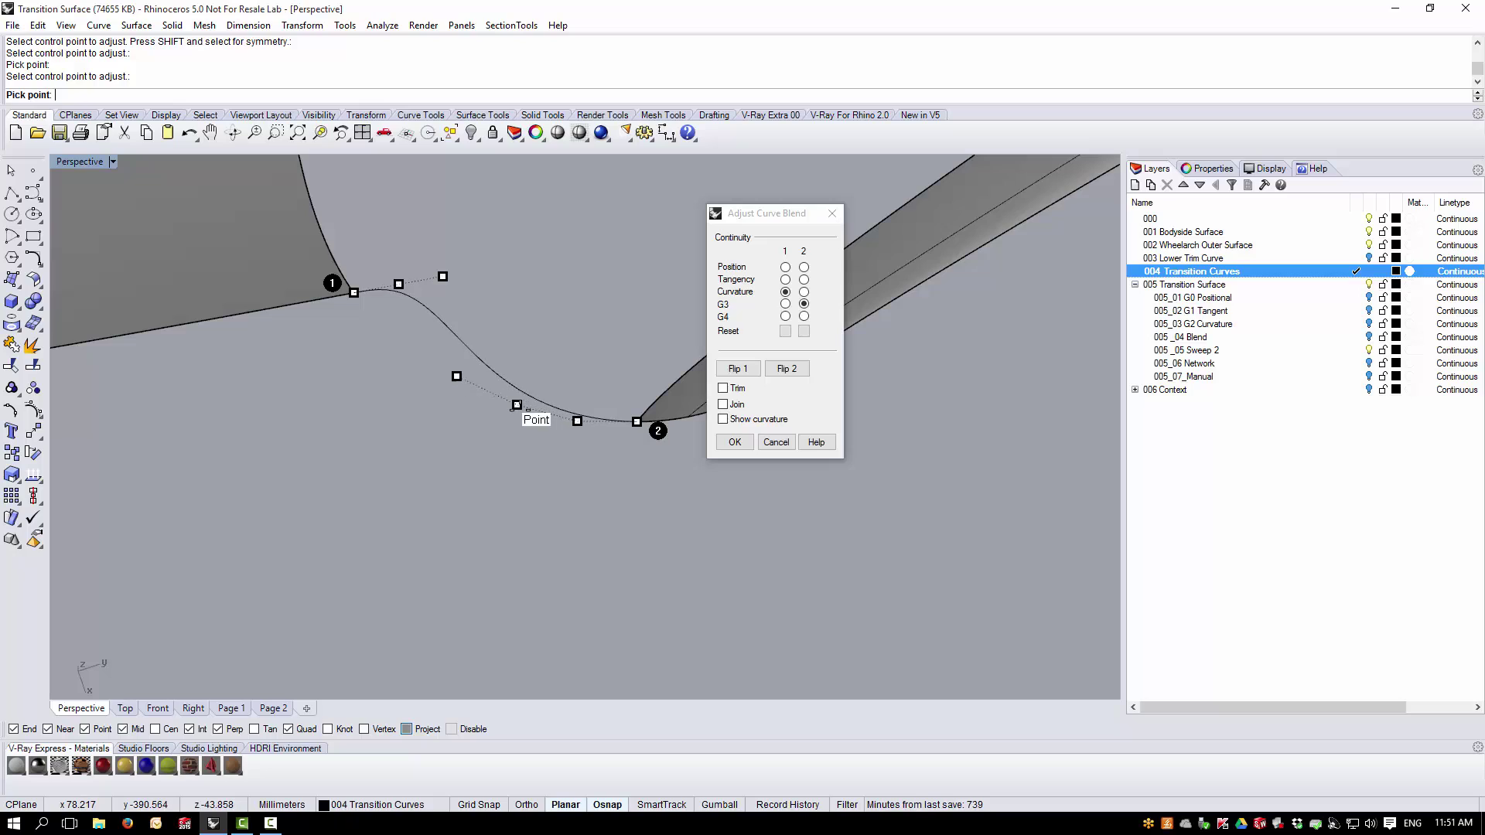
pyautogui.click(517, 405)
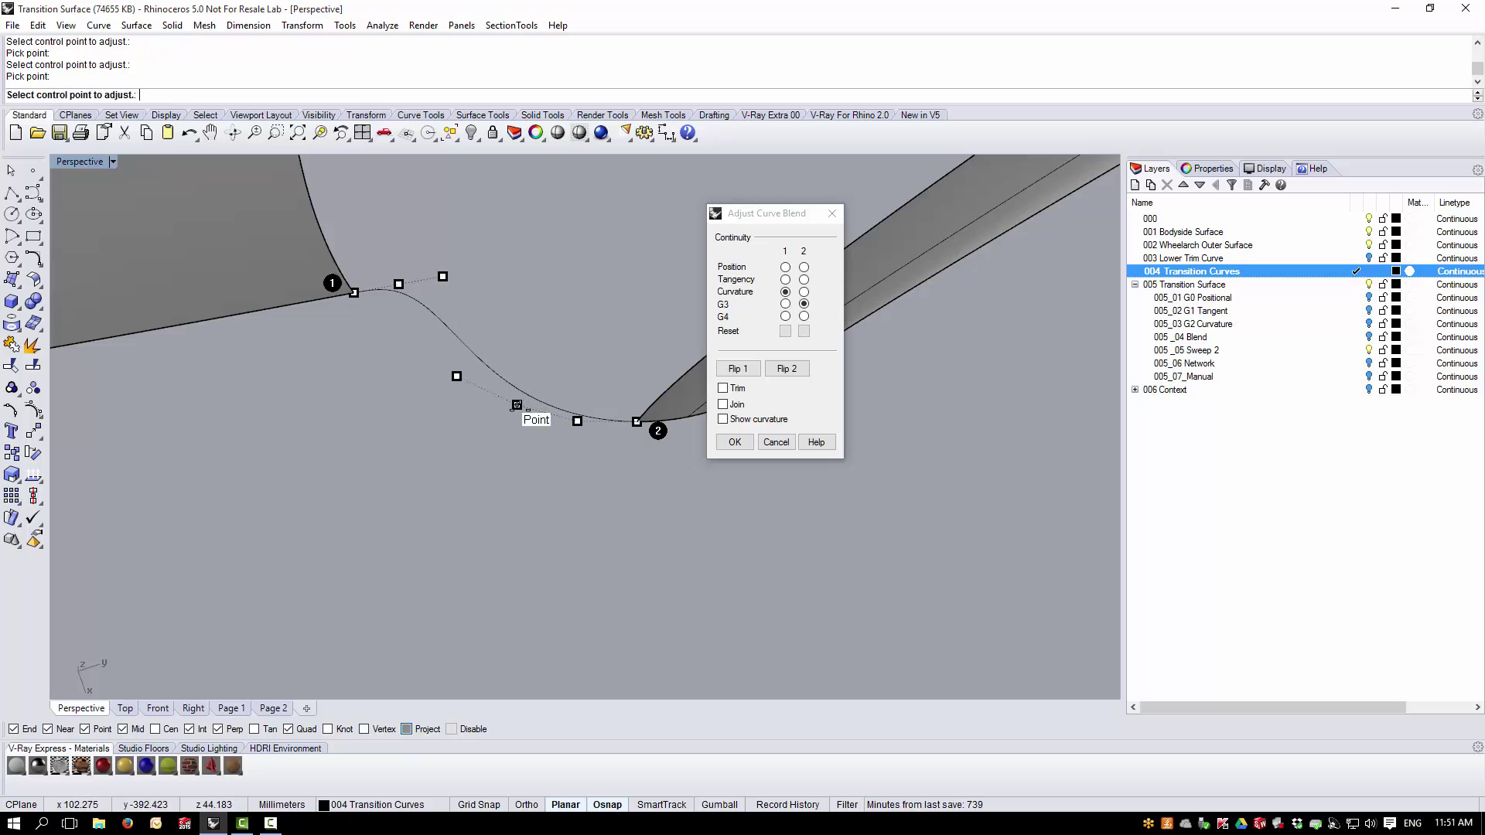
pyautogui.click(733, 445)
# - Start an adjustable curve blend from the wheel arch's lower edge to the bodyside's lower edge at the positive-Y end
pyautogui.moveTo(730, 443); pyautogui.dragTo(314, 451, button='right')
pyautogui.scroll(-5, 464, 461)
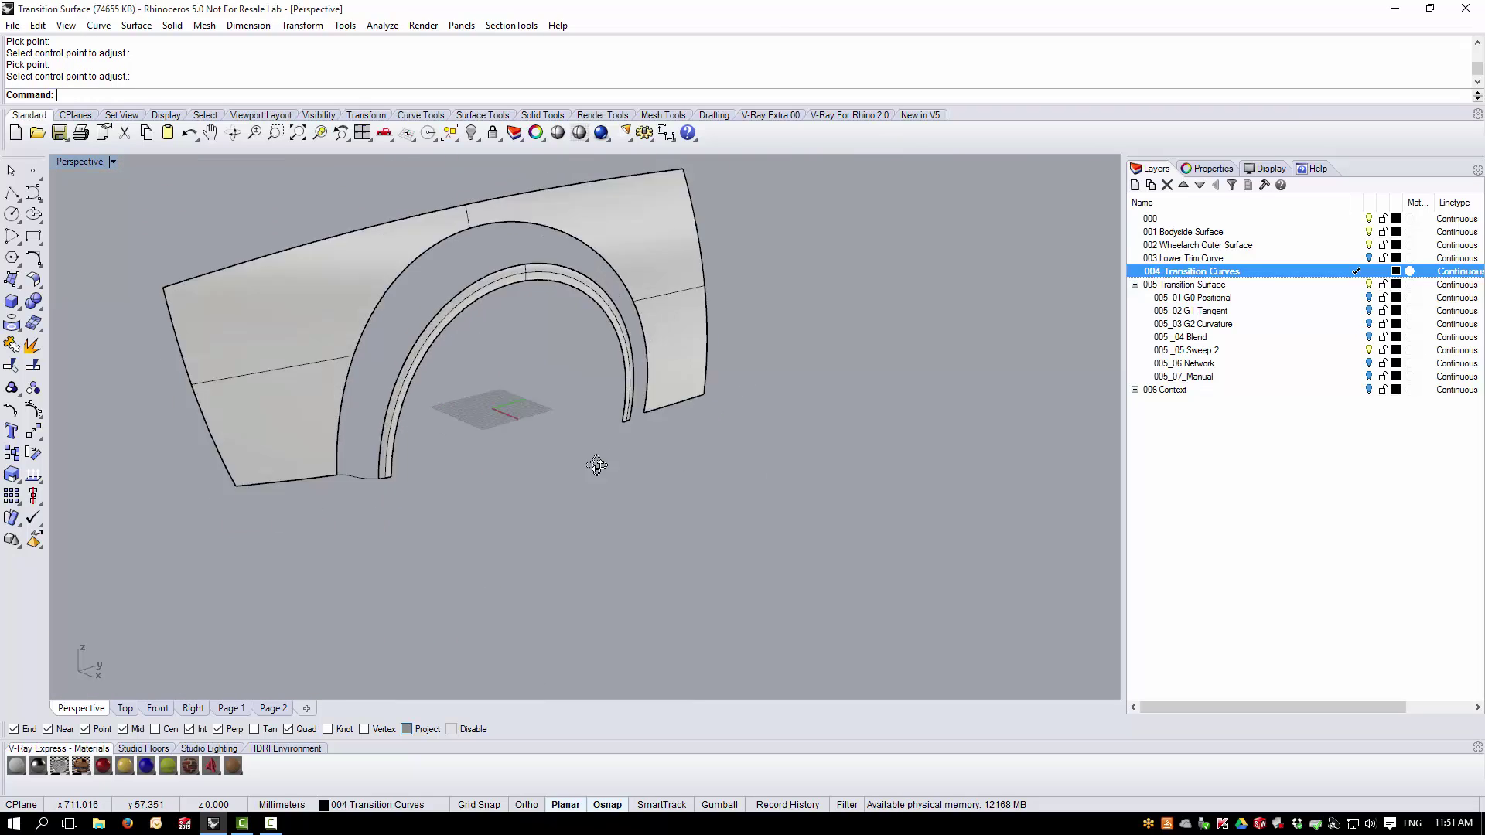
pyautogui.moveTo(591, 465); pyautogui.dragTo(959, 508, button='right')
pyautogui.scroll(6, 959, 516)
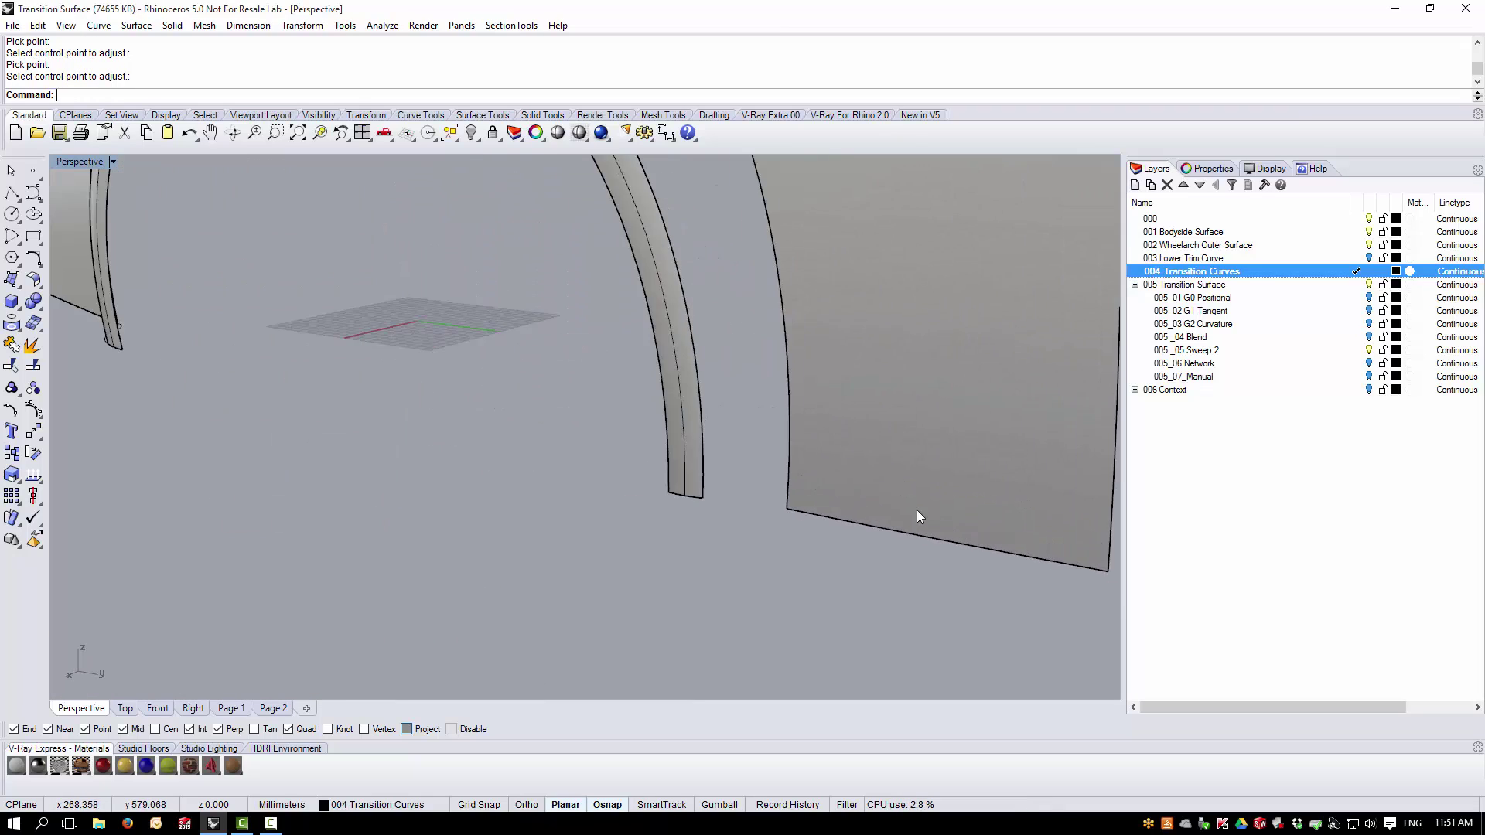
pyautogui.rightClick(531, 91)
pyautogui.click(619, 216)
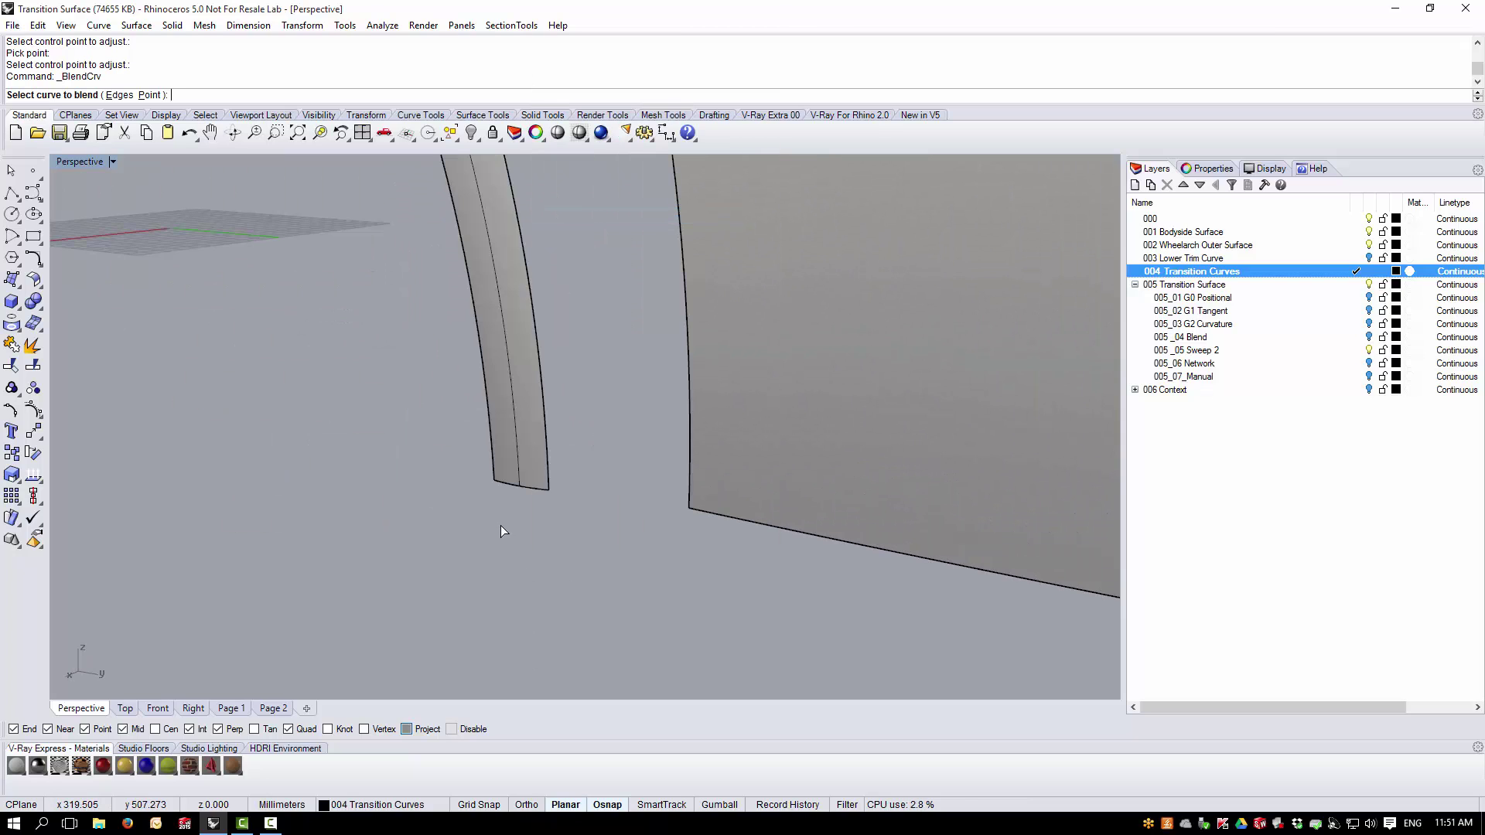
pyautogui.click(538, 491)
pyautogui.click(700, 512)
# - Set the positive-Y blend's continuity to G3 at the wheel arch end and Curvature at the bodyside end
pyautogui.moveTo(568, 514); pyautogui.dragTo(662, 617, button='right')
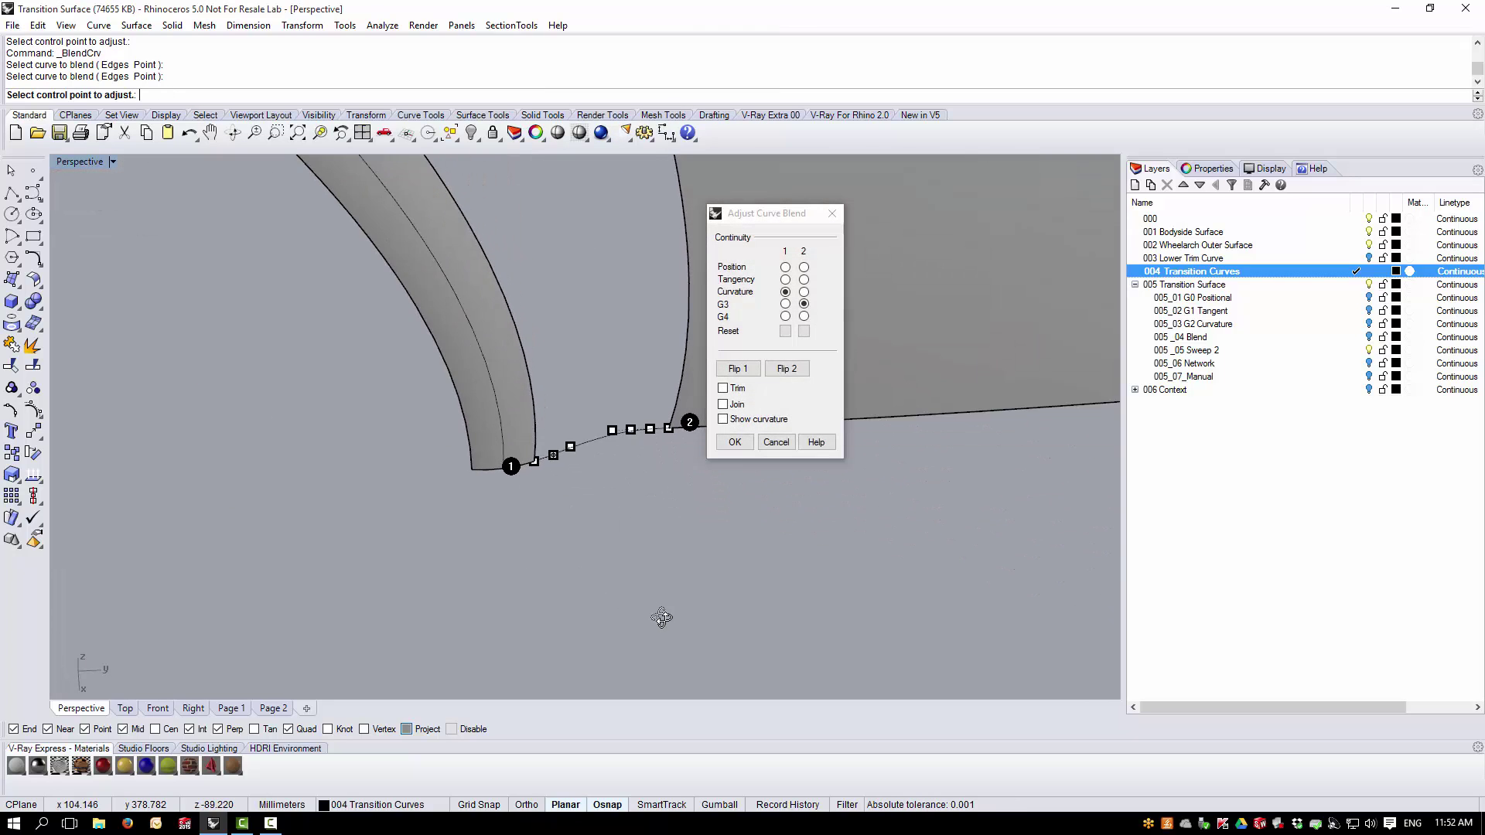
pyautogui.scroll(4, 526, 363)
pyautogui.click(785, 304)
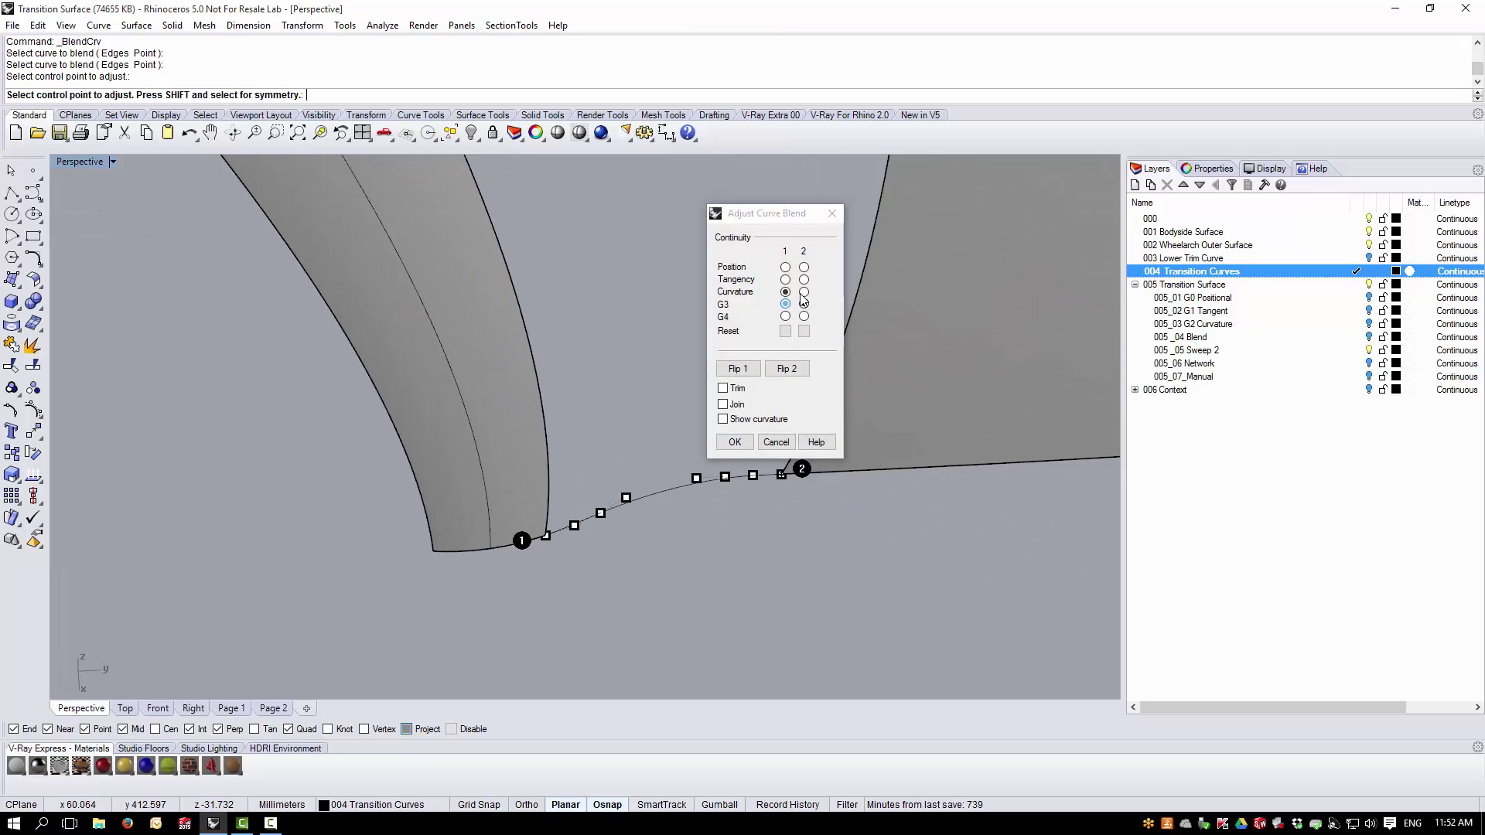
pyautogui.moveTo(634, 573); pyautogui.dragTo(410, 670, button='right')
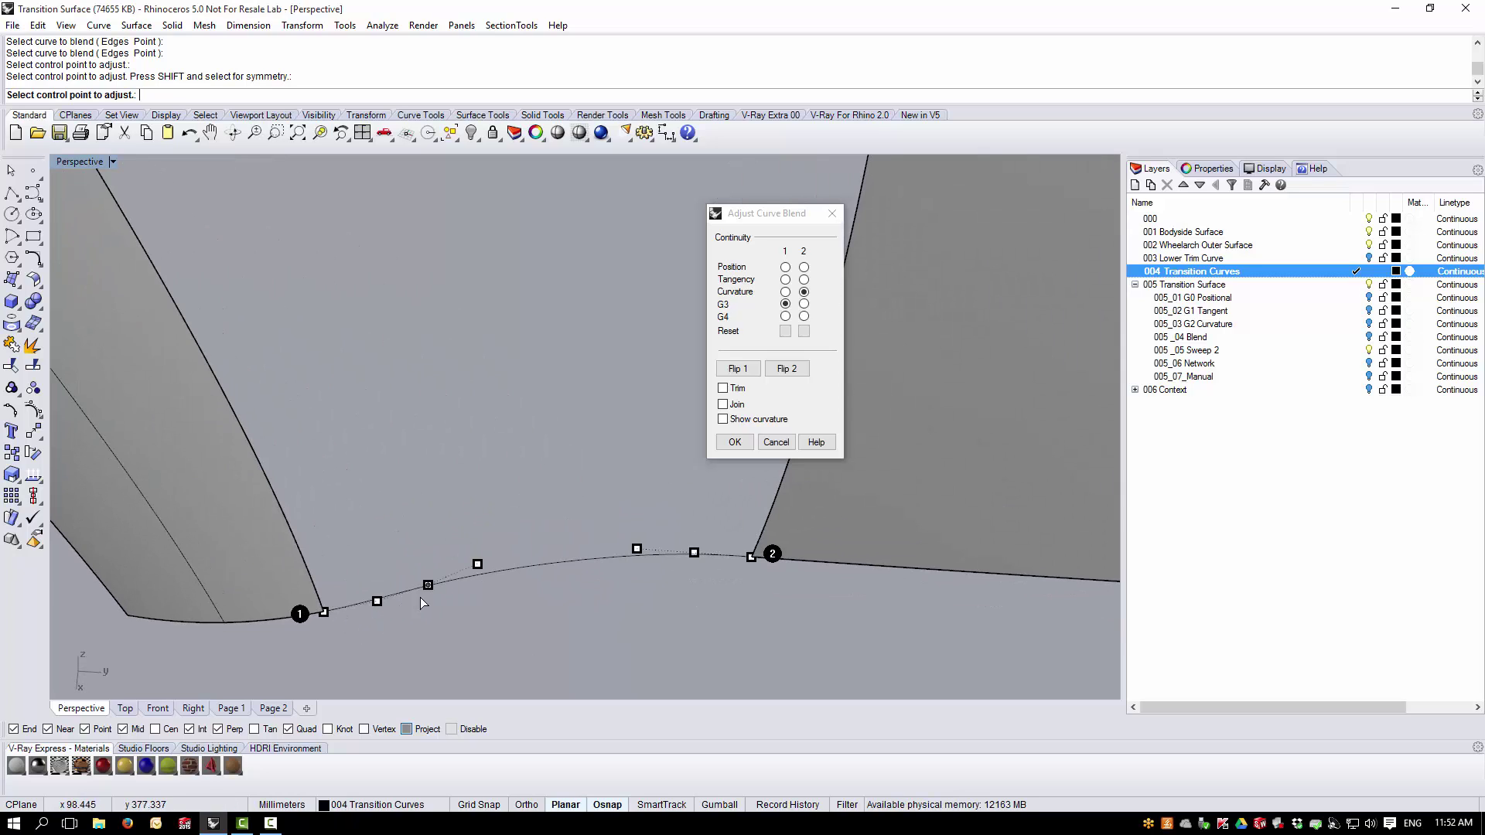
# - Move the wheel arch and bodyside blend handles inward, toward the middle of the positive-Y blend curve
pyautogui.moveTo(430, 585); pyautogui.dragTo(448, 581)
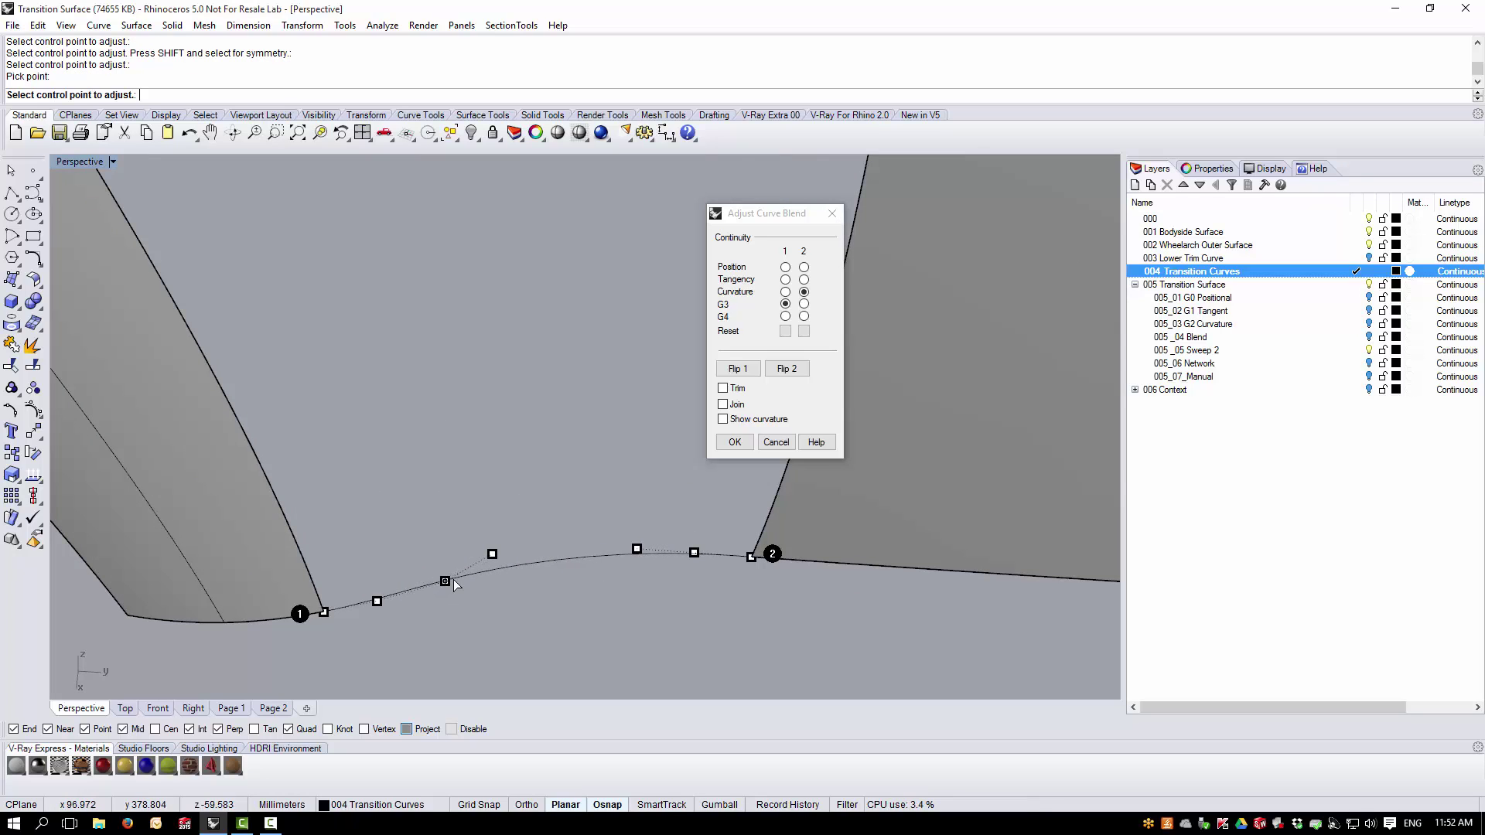
pyautogui.moveTo(696, 561); pyautogui.dragTo(657, 556)
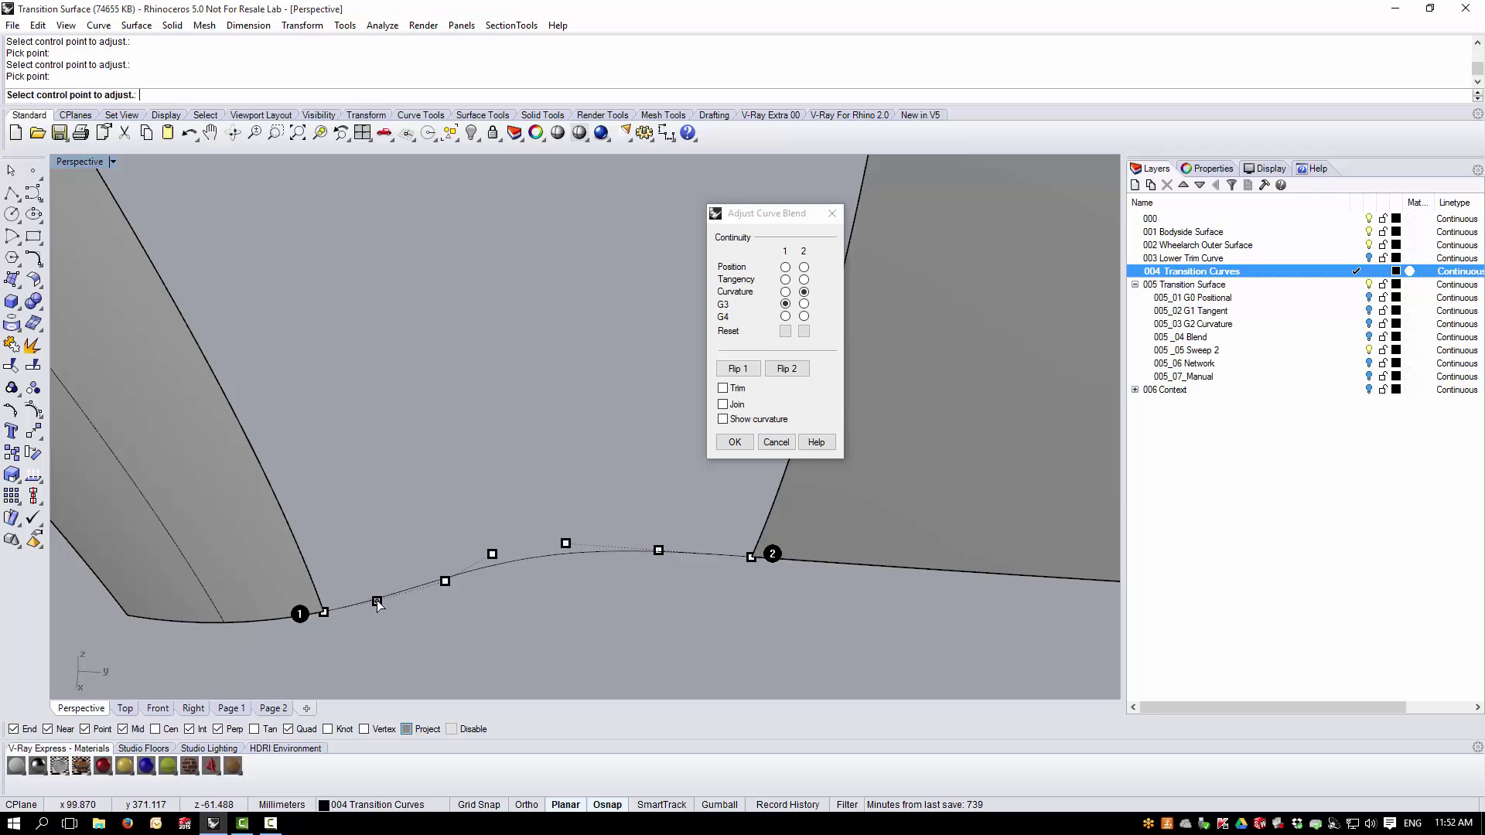
pyautogui.moveTo(444, 581); pyautogui.dragTo(464, 577)
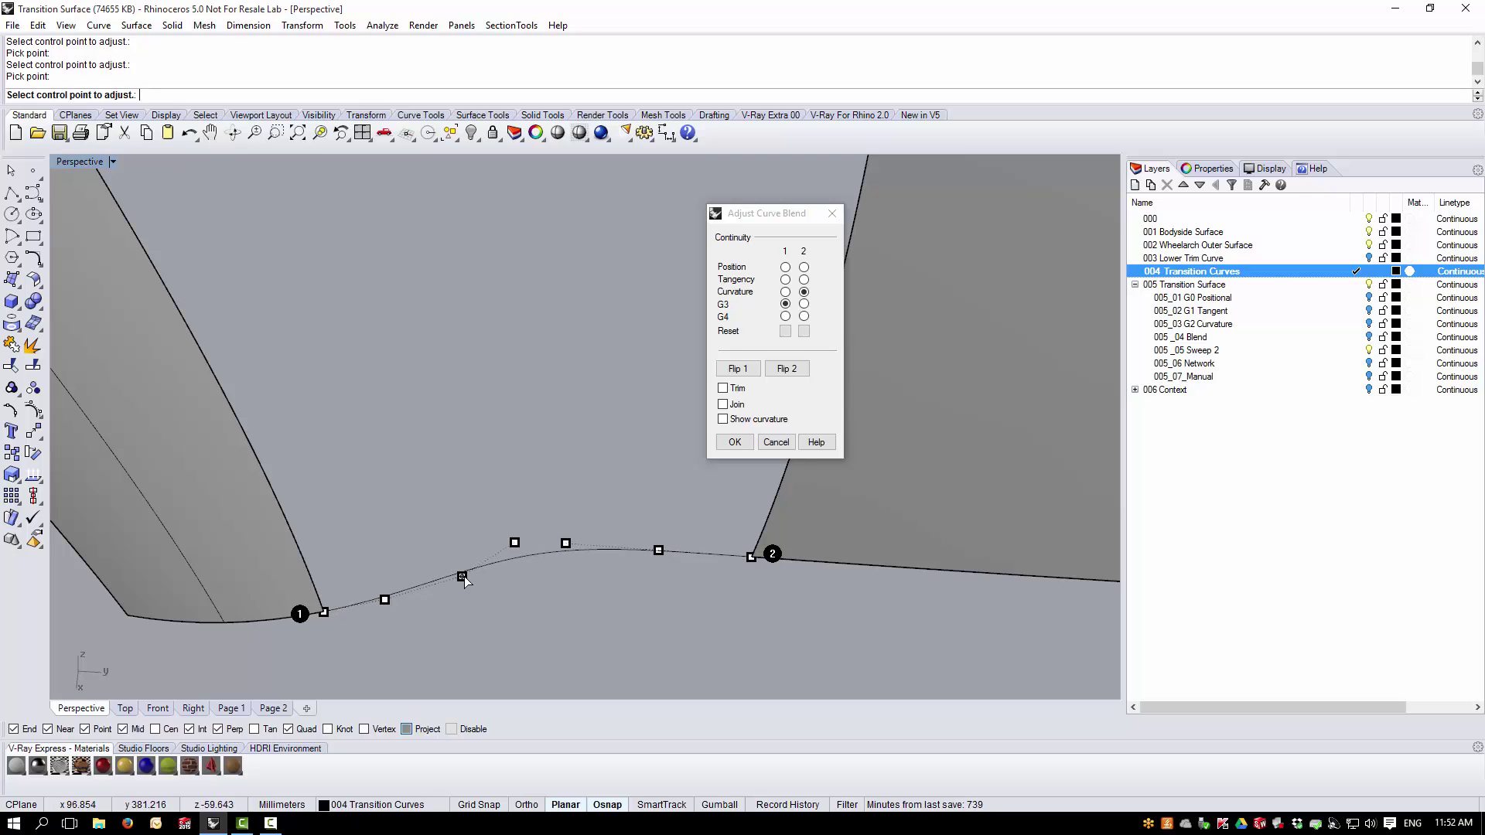
# - Pull the wheel arch blend handles farther toward the bodyside and create the positive-Y blend curve
pyautogui.moveTo(536, 620); pyautogui.dragTo(447, 665, button='right')
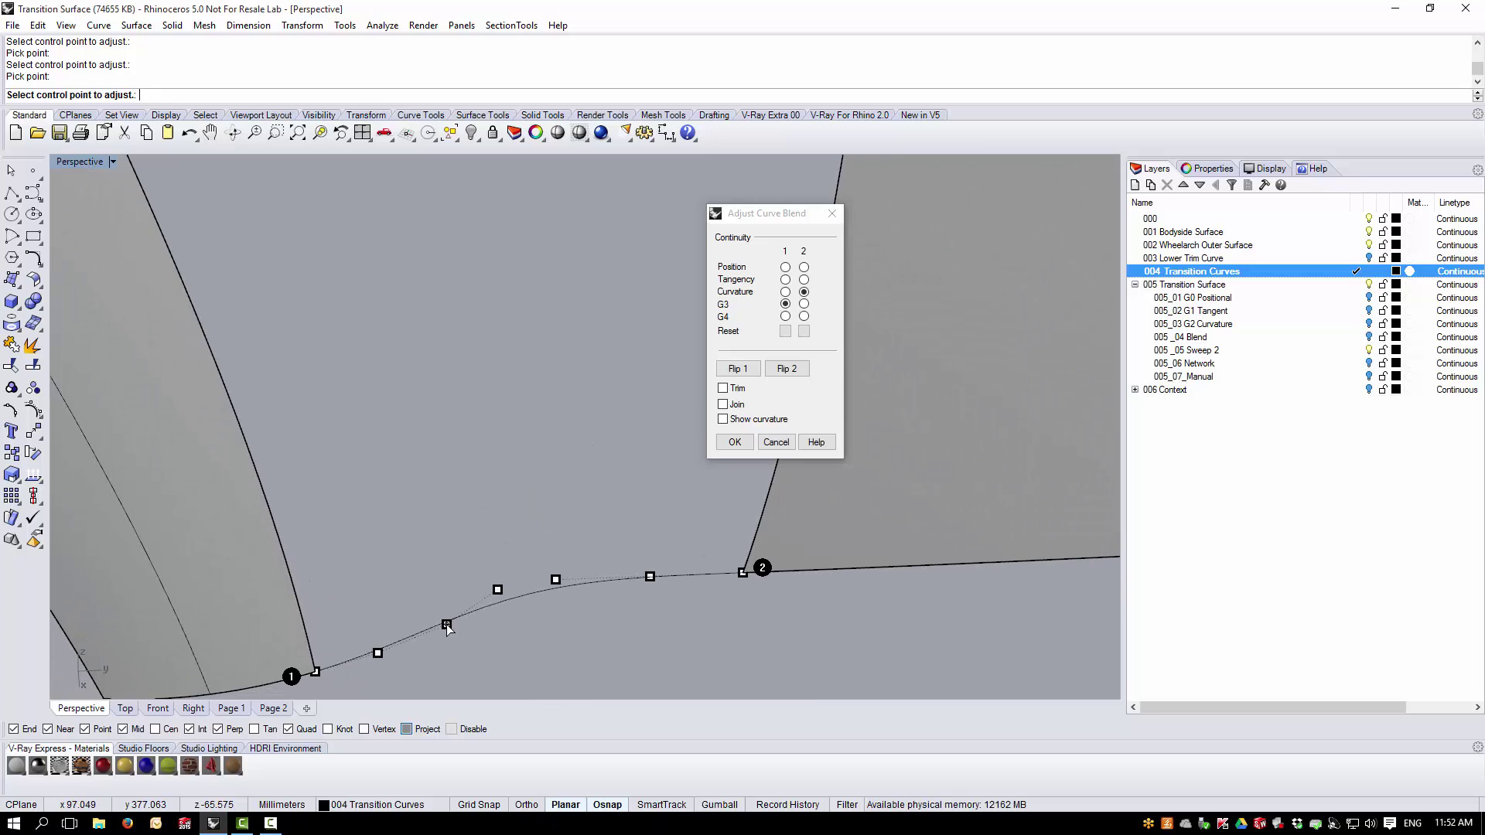
pyautogui.click(447, 625)
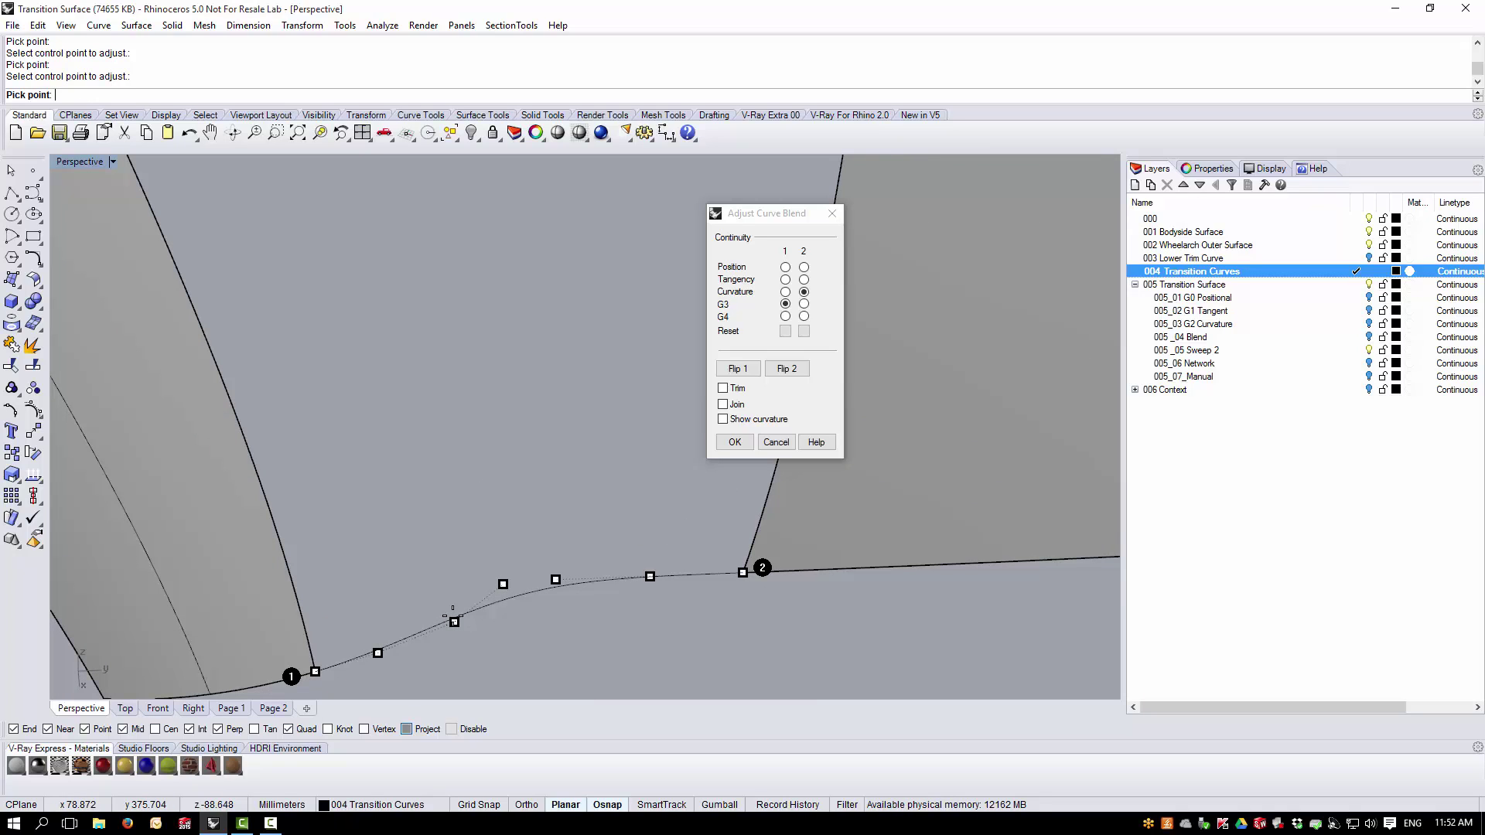
pyautogui.click(455, 623)
pyautogui.click(379, 654)
pyautogui.click(460, 616)
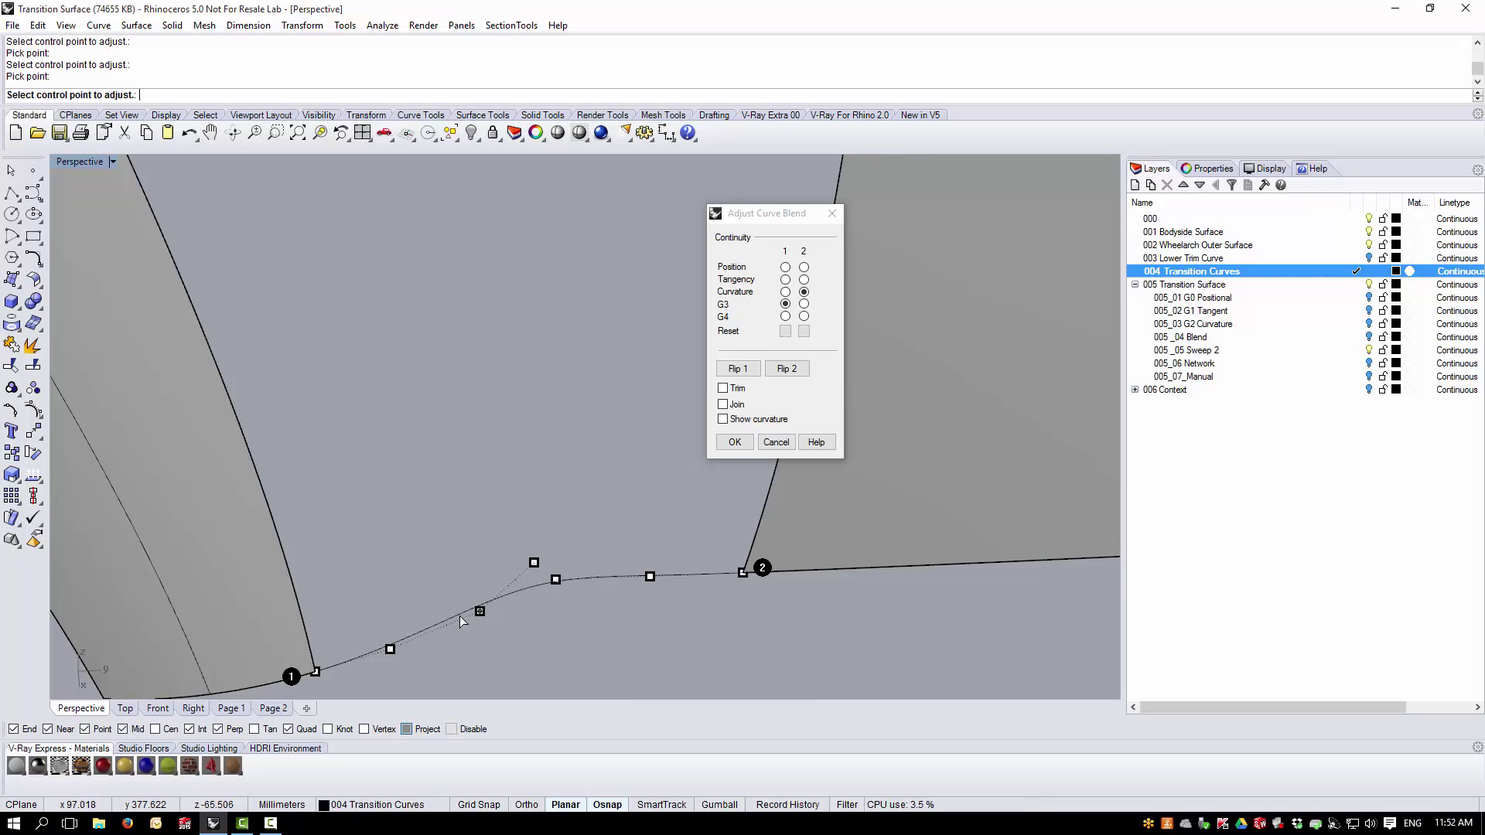
pyautogui.click(480, 612)
pyautogui.click(491, 605)
pyautogui.moveTo(587, 574); pyautogui.dragTo(611, 615, button='right')
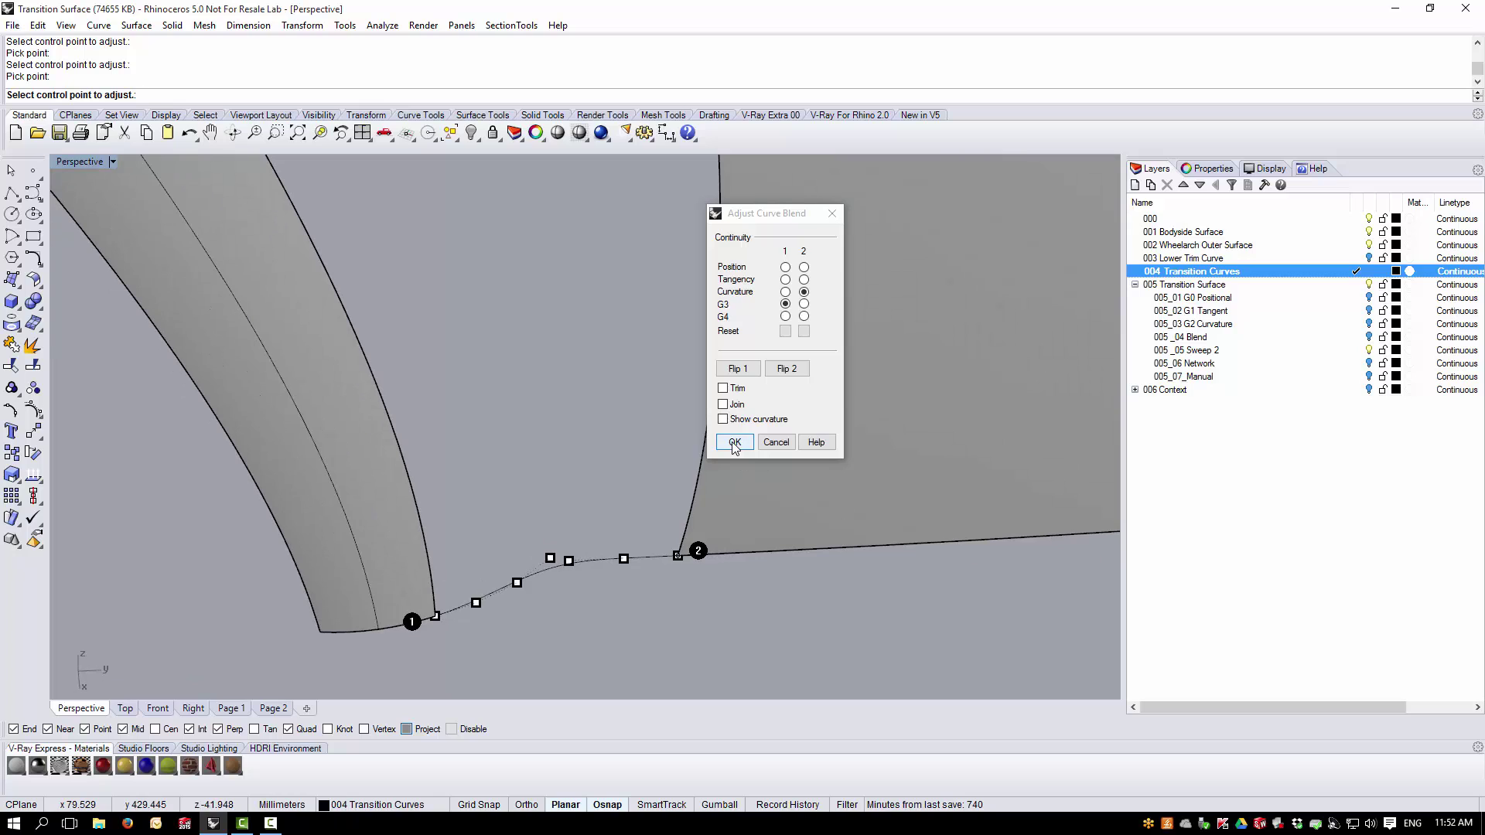
pyautogui.moveTo(573, 564)
pyautogui.mouseDown(button='right')
pyautogui.moveTo(557, 647)
pyautogui.moveTo(531, 564)
pyautogui.moveTo(550, 580)
pyautogui.mouseUp(button='right')
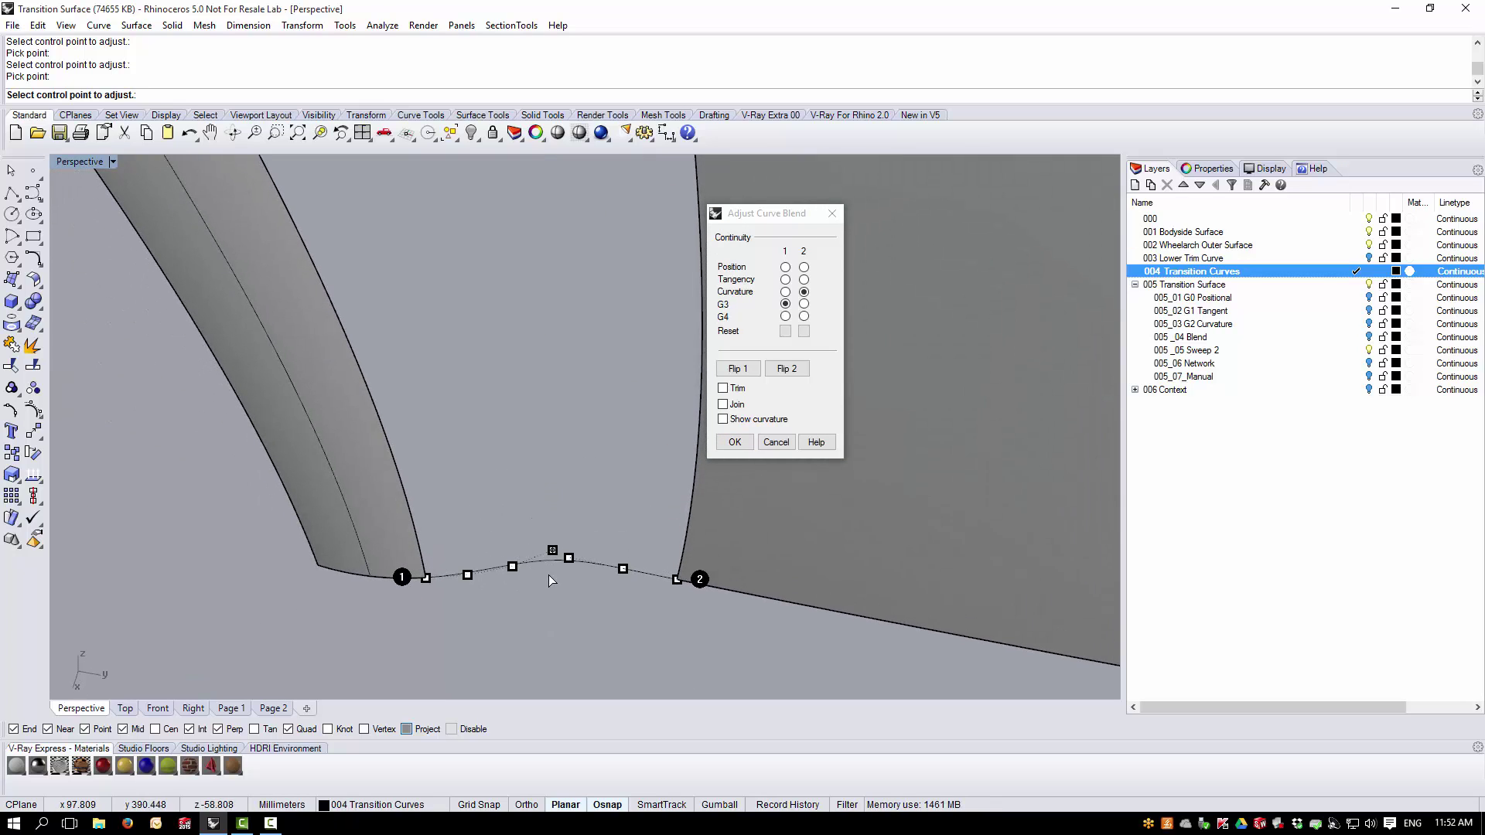
pyautogui.click(736, 443)
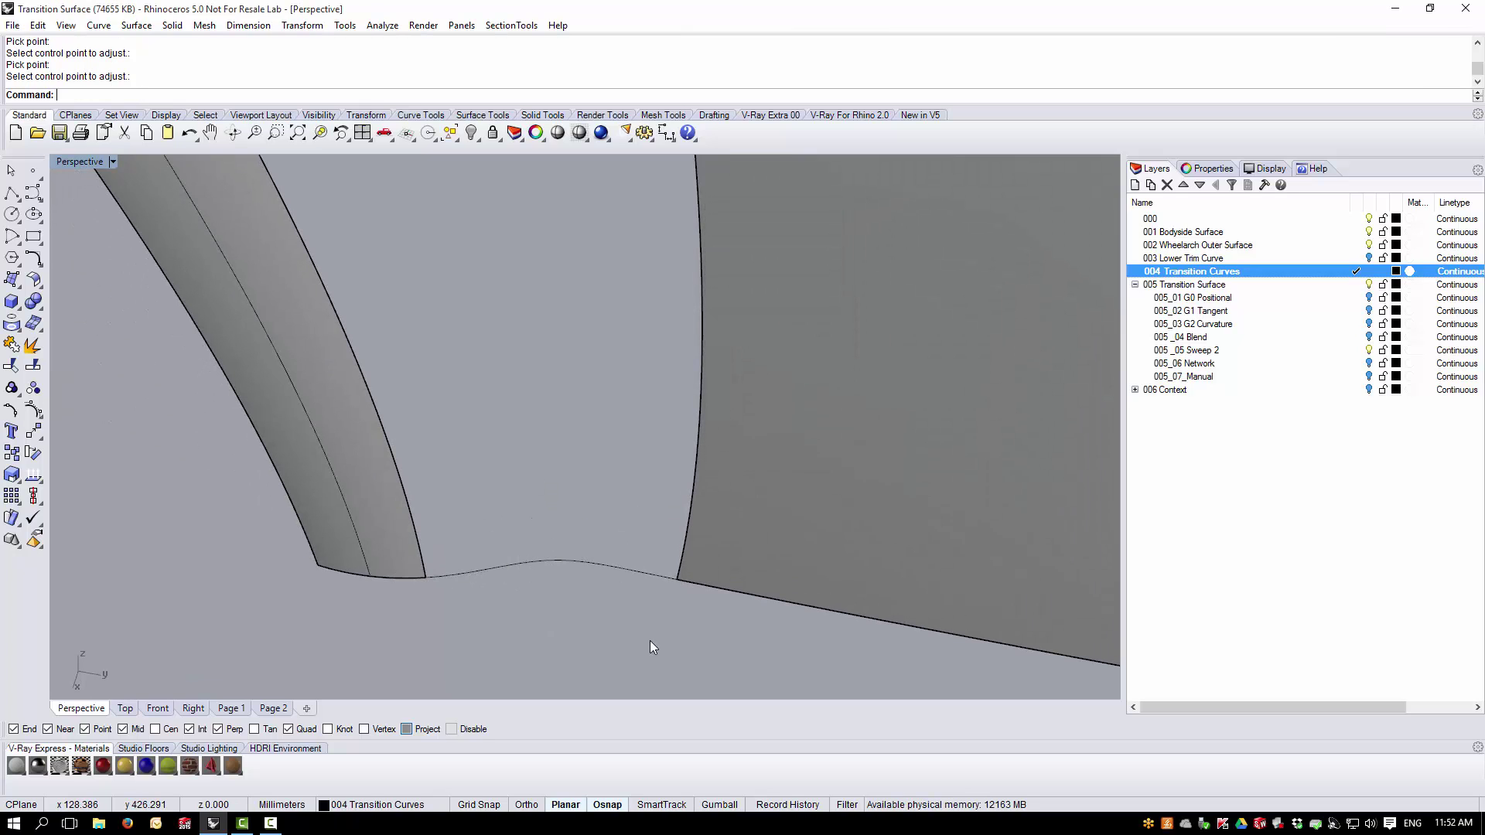
# - With Project snapping off, draw a guide line from the midpoint of the wheel arch's outer edge perpendicular to the bodyside opening edge
pyautogui.scroll(-8, 646, 619)
pyautogui.moveTo(527, 488); pyautogui.dragTo(574, 396, button='right')
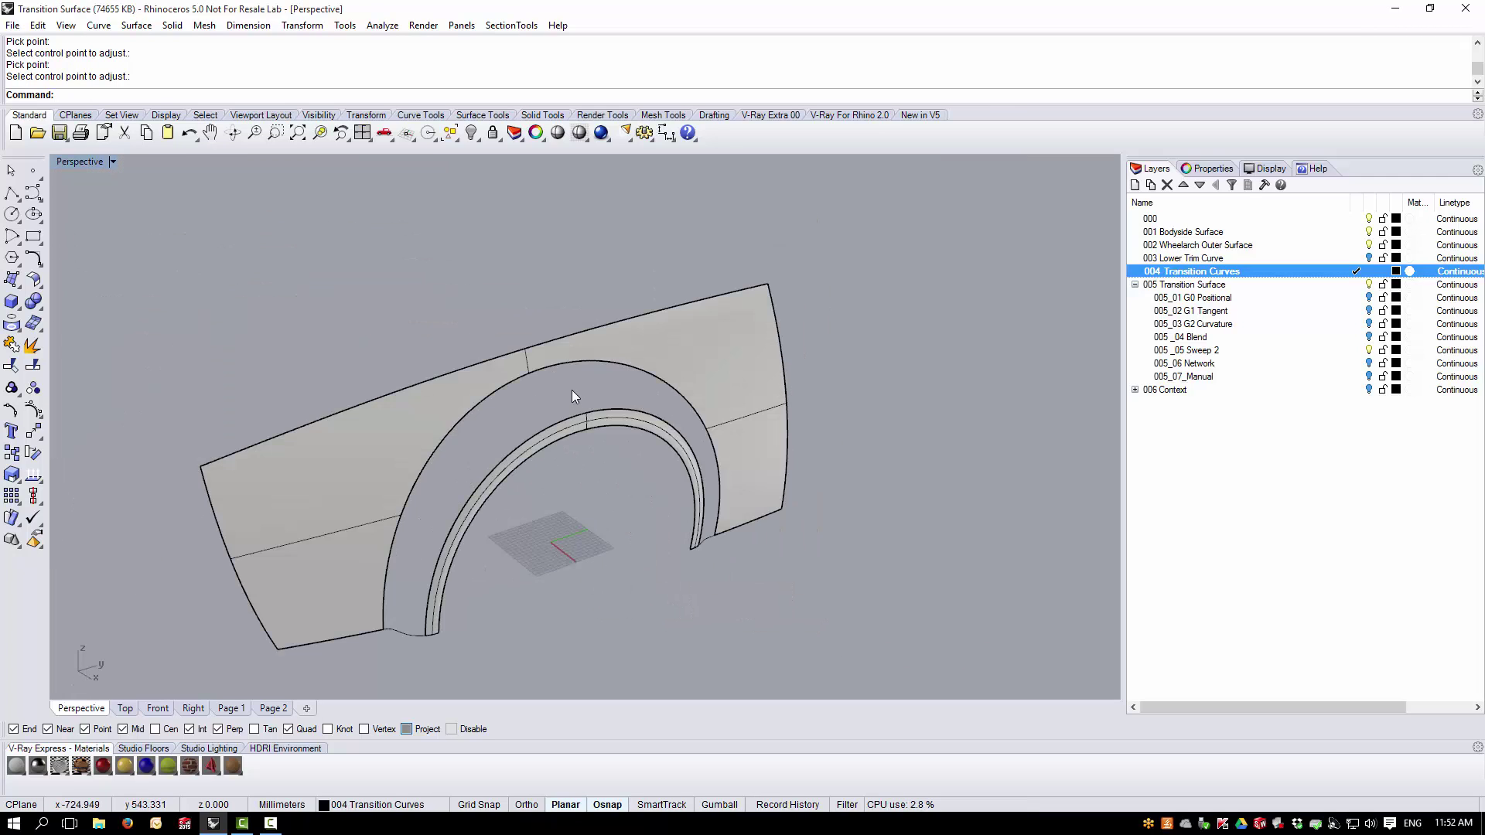
pyautogui.moveTo(642, 509); pyautogui.dragTo(461, 302, button='right')
pyautogui.scroll(3, 446, 359)
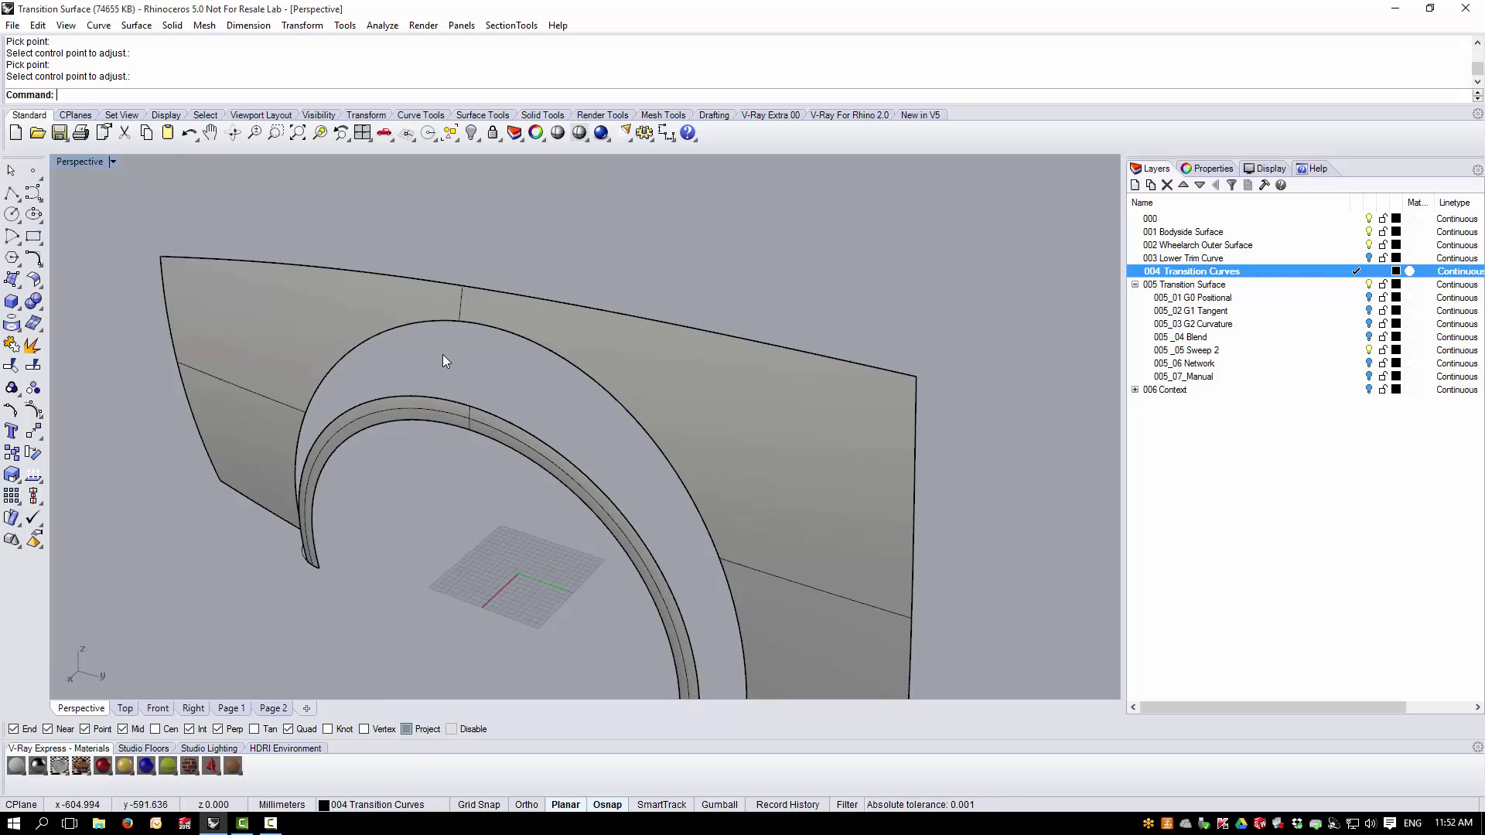
pyautogui.click(12, 197)
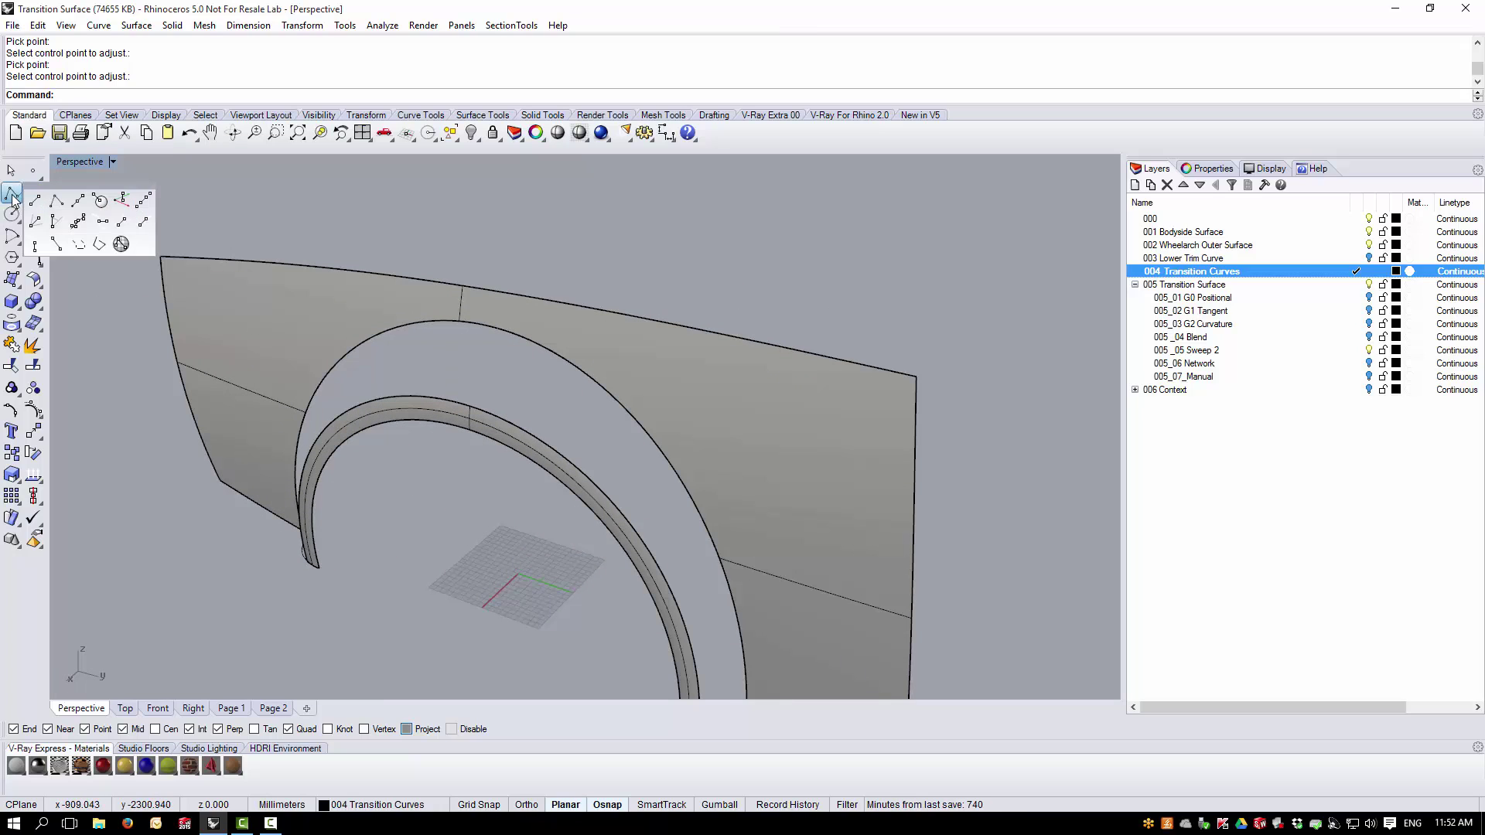
pyautogui.click(34, 201)
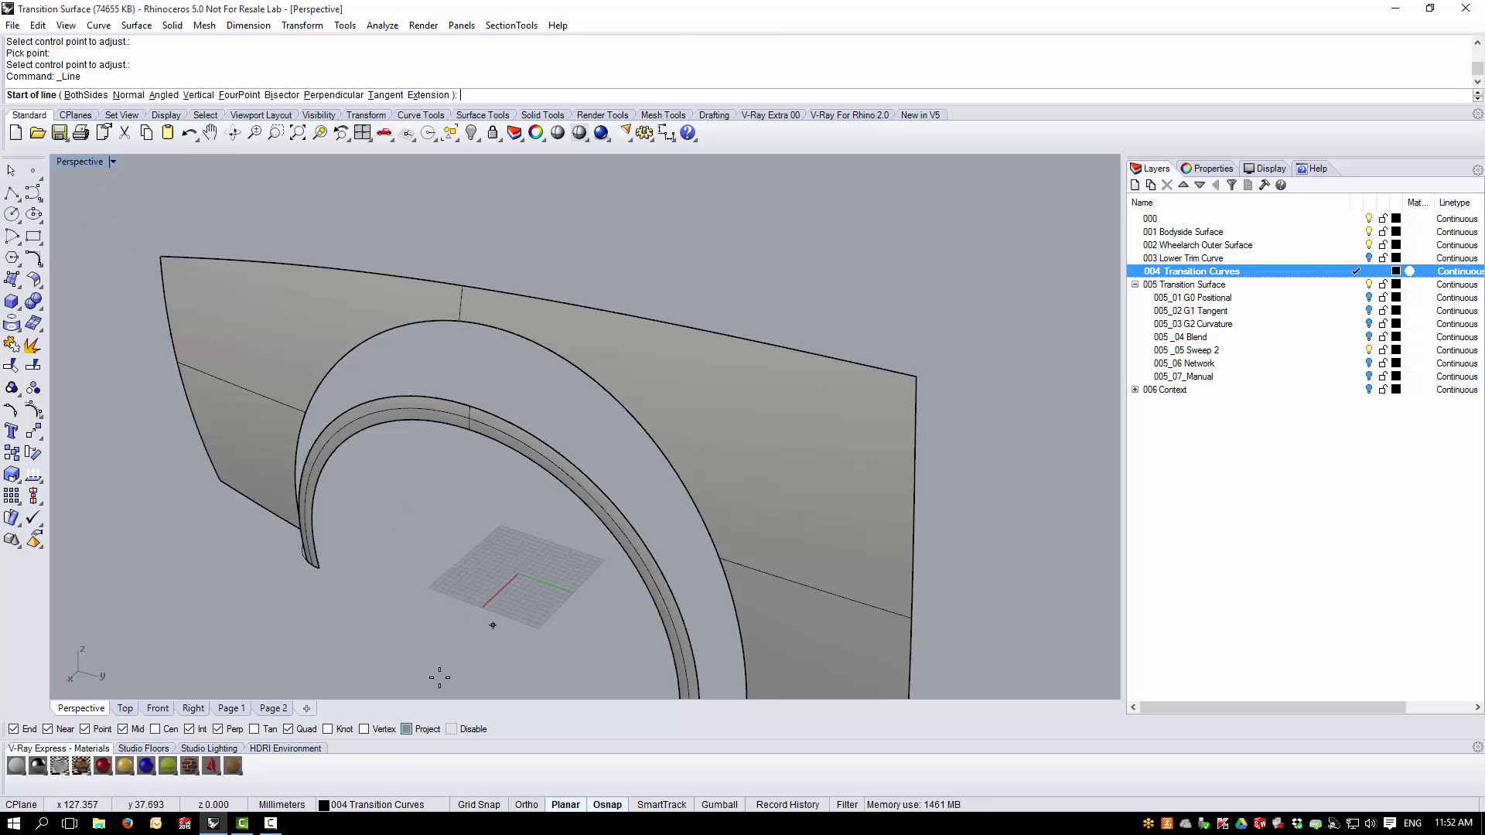
pyautogui.click(408, 730)
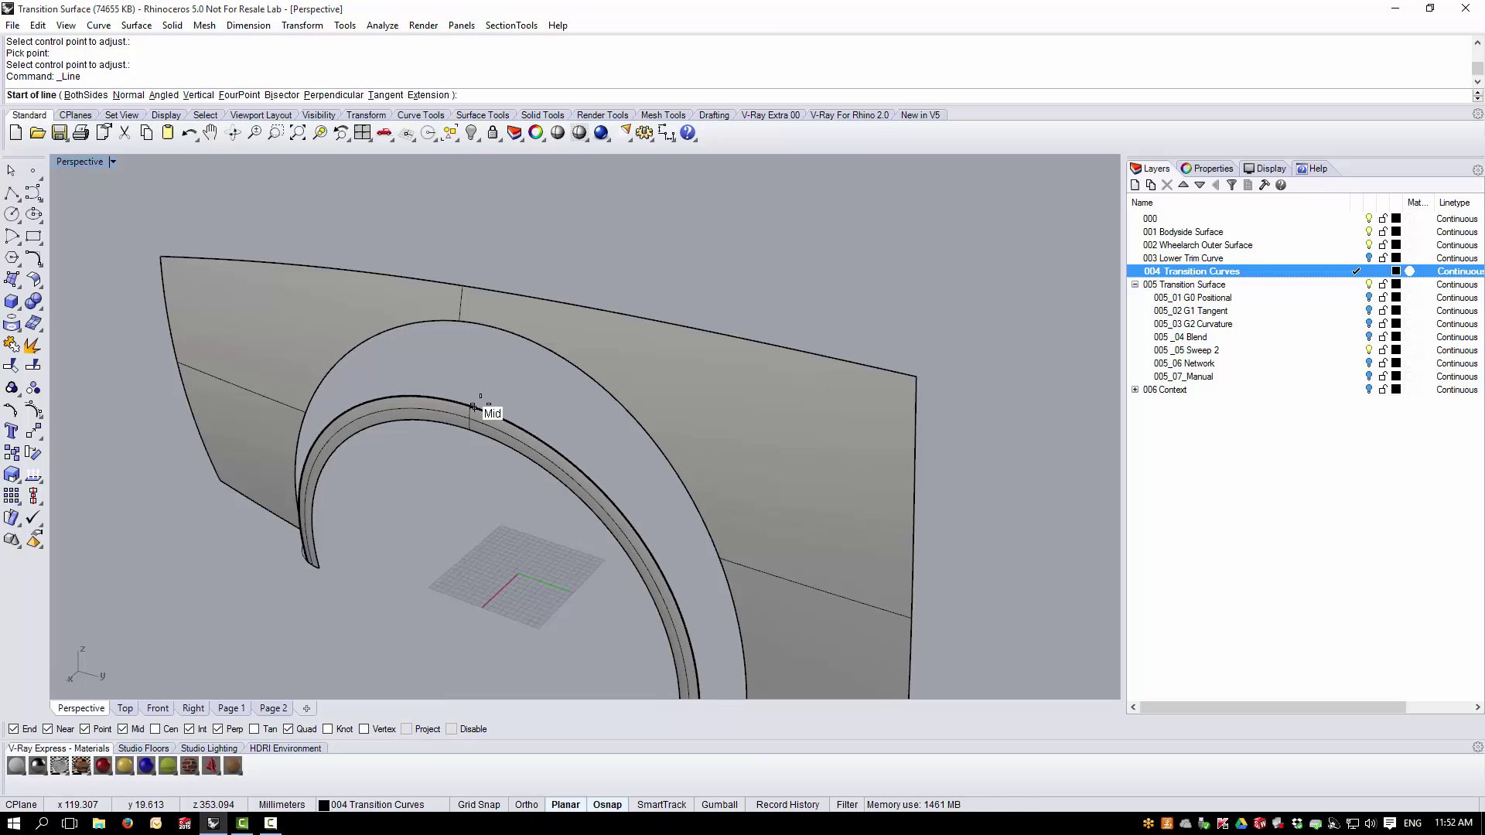
pyautogui.click(473, 407)
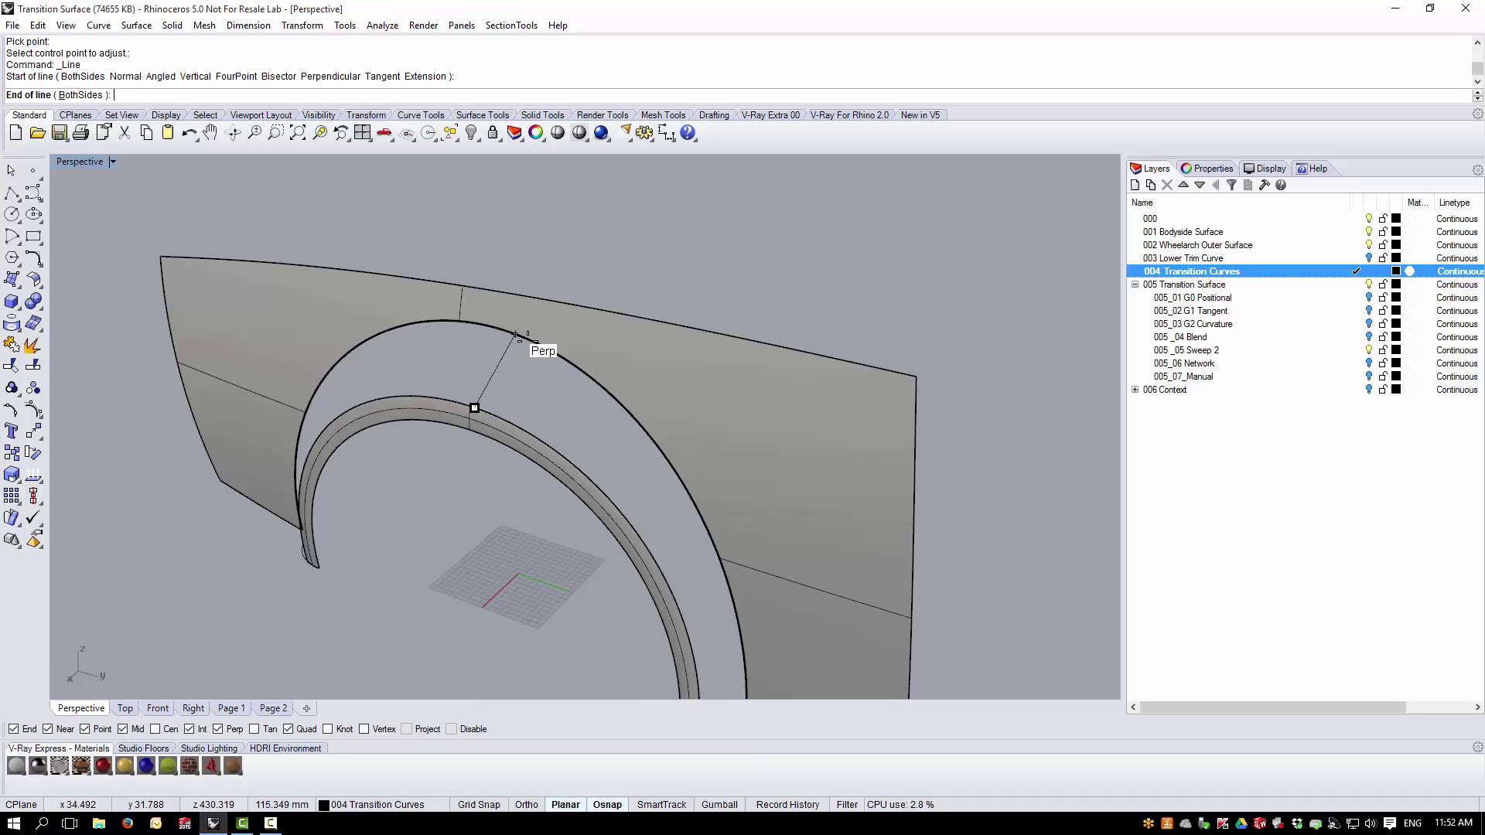
pyautogui.scroll(3, 515, 332)
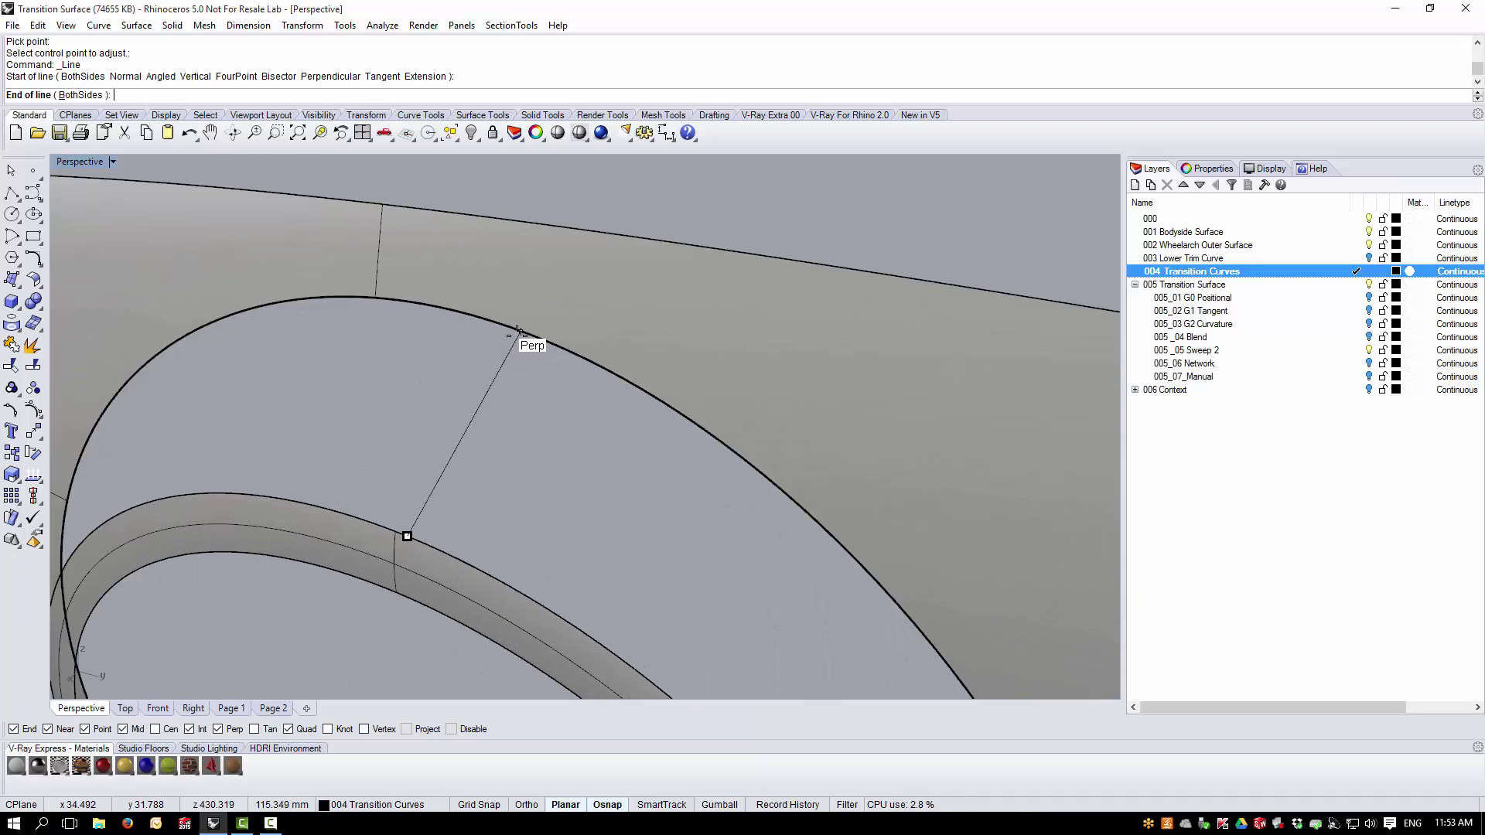
pyautogui.click(519, 332)
pyautogui.scroll(-4, 494, 429)
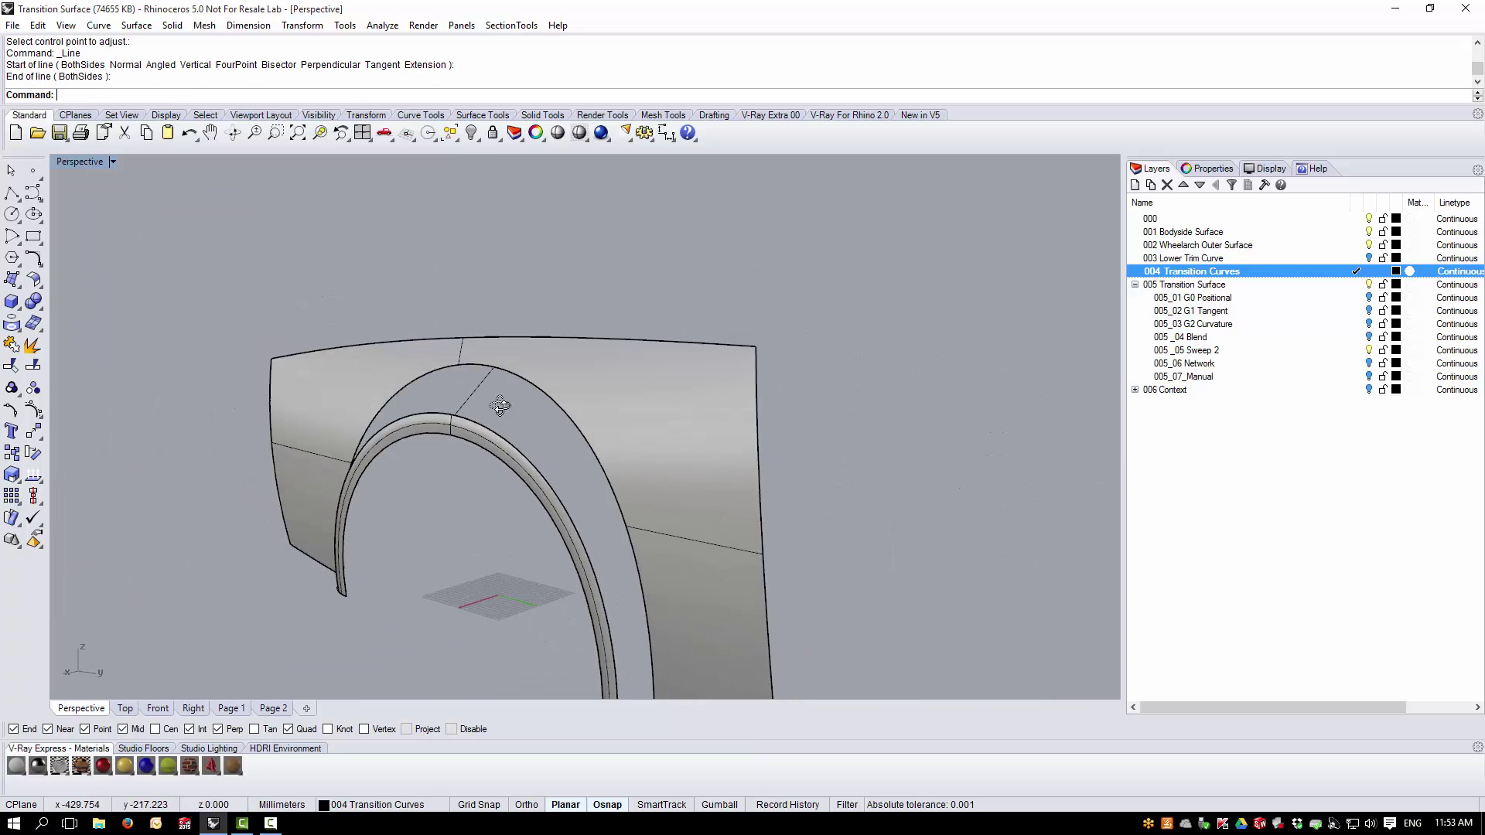
# - Start an adjustable curve blend between the wheel arch's outer surface edge and the bodyside opening edge, beside the guide line
pyautogui.scroll(3, 542, 449)
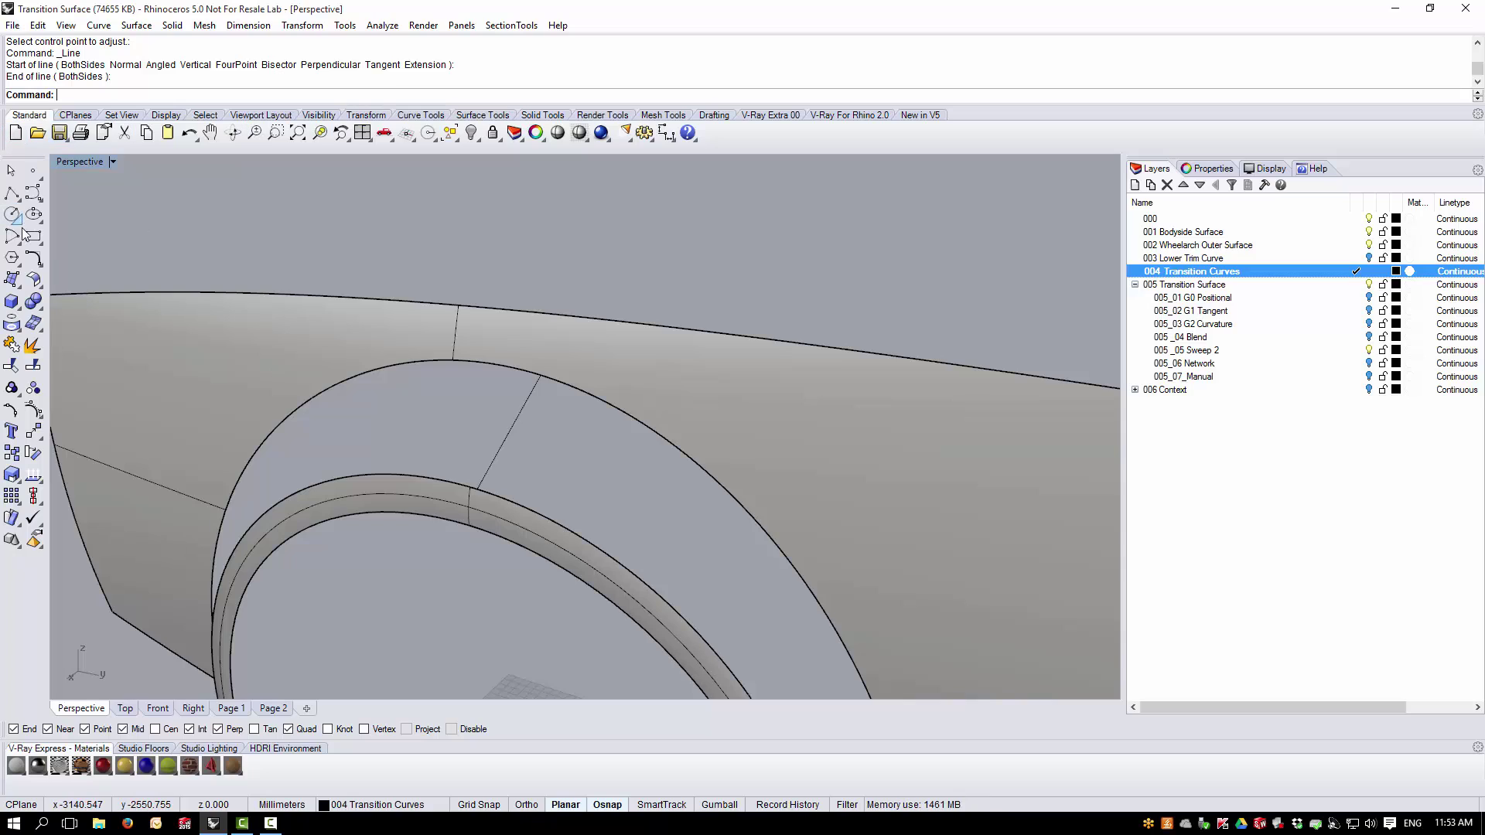
pyautogui.click(34, 260)
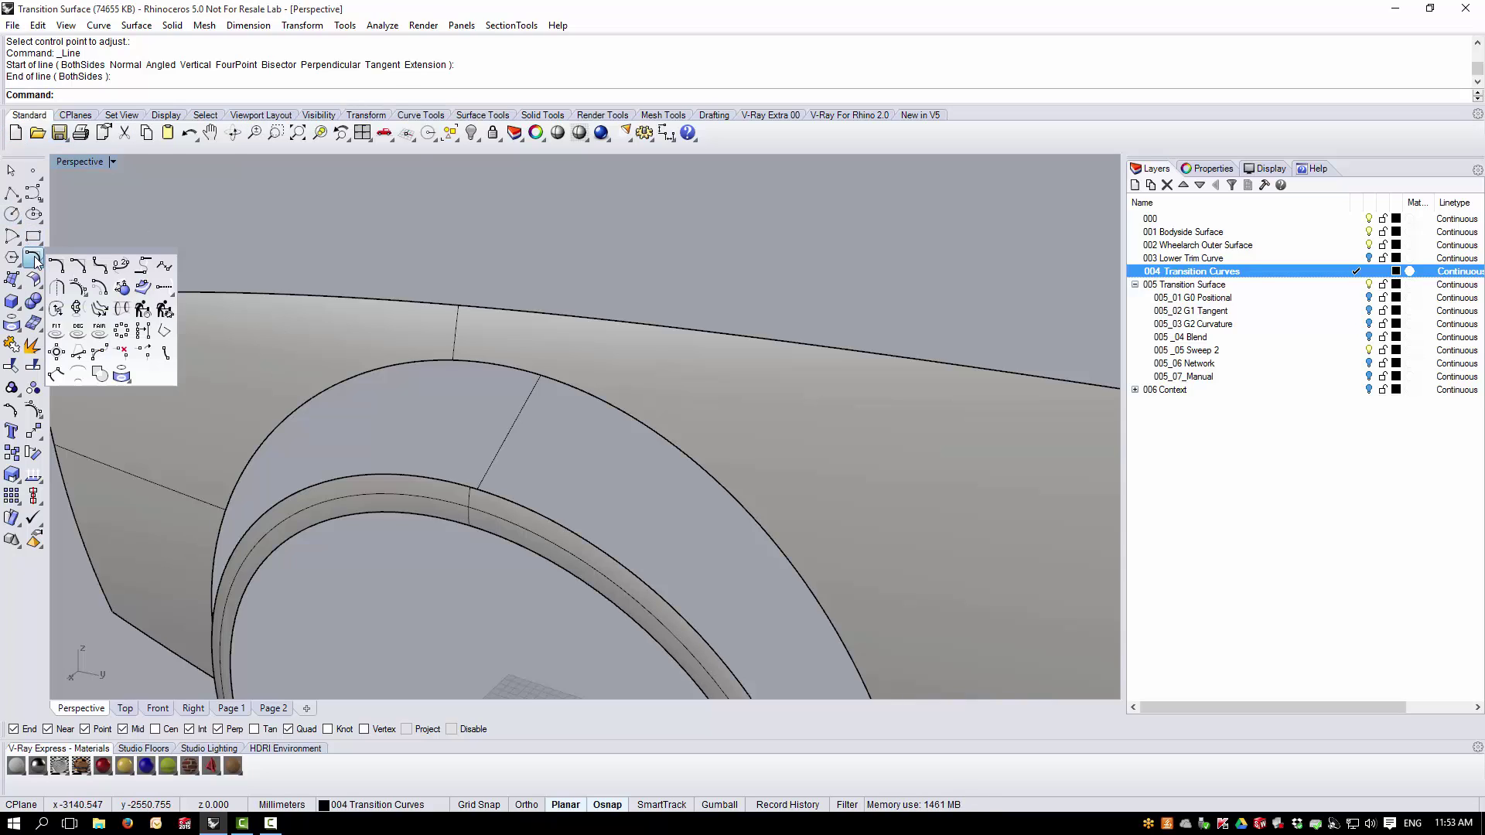
pyautogui.click(121, 267)
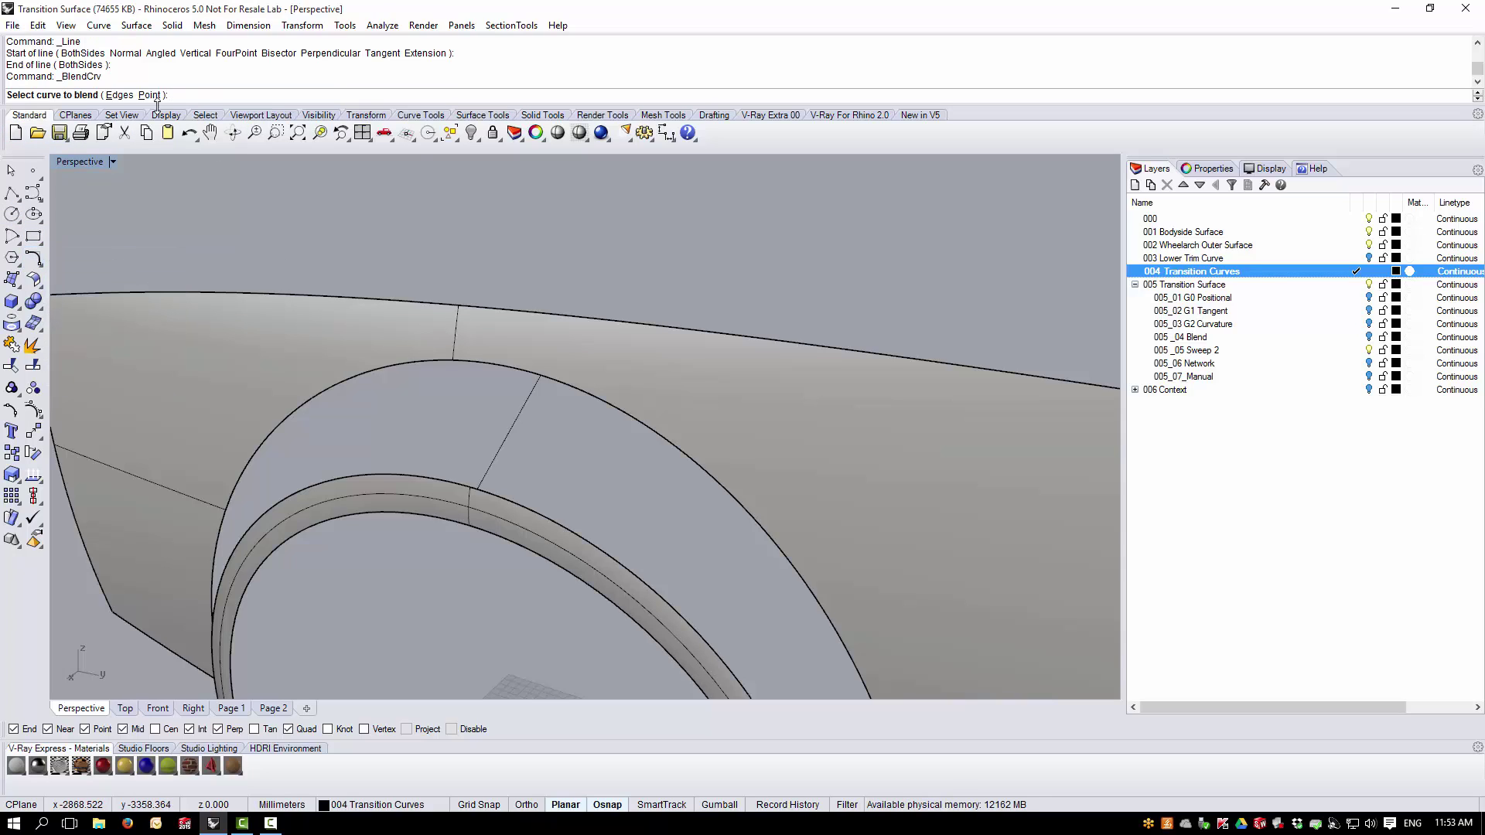
pyautogui.click(119, 95)
pyautogui.click(523, 507)
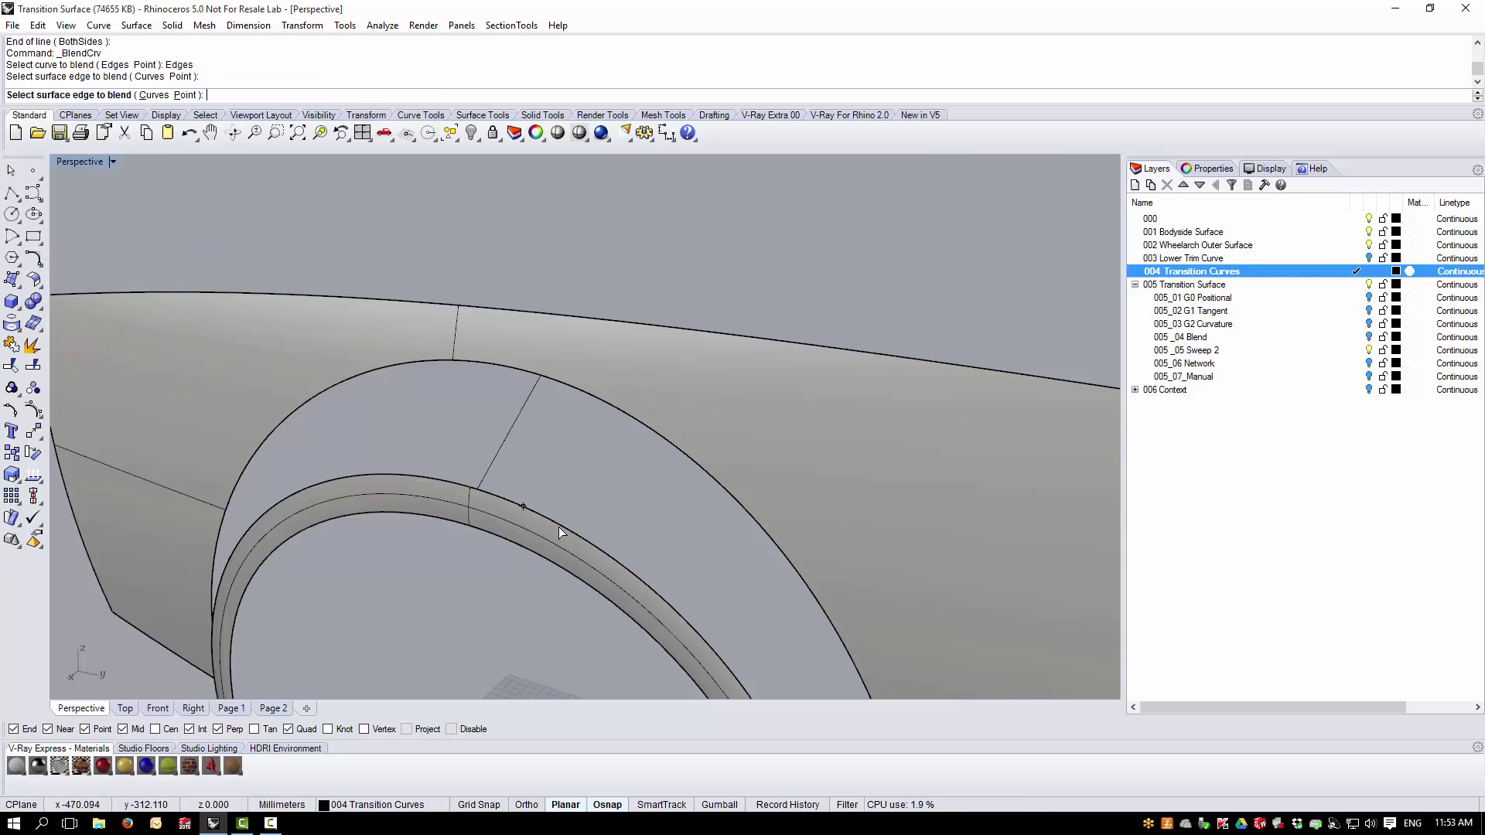
pyautogui.click(594, 402)
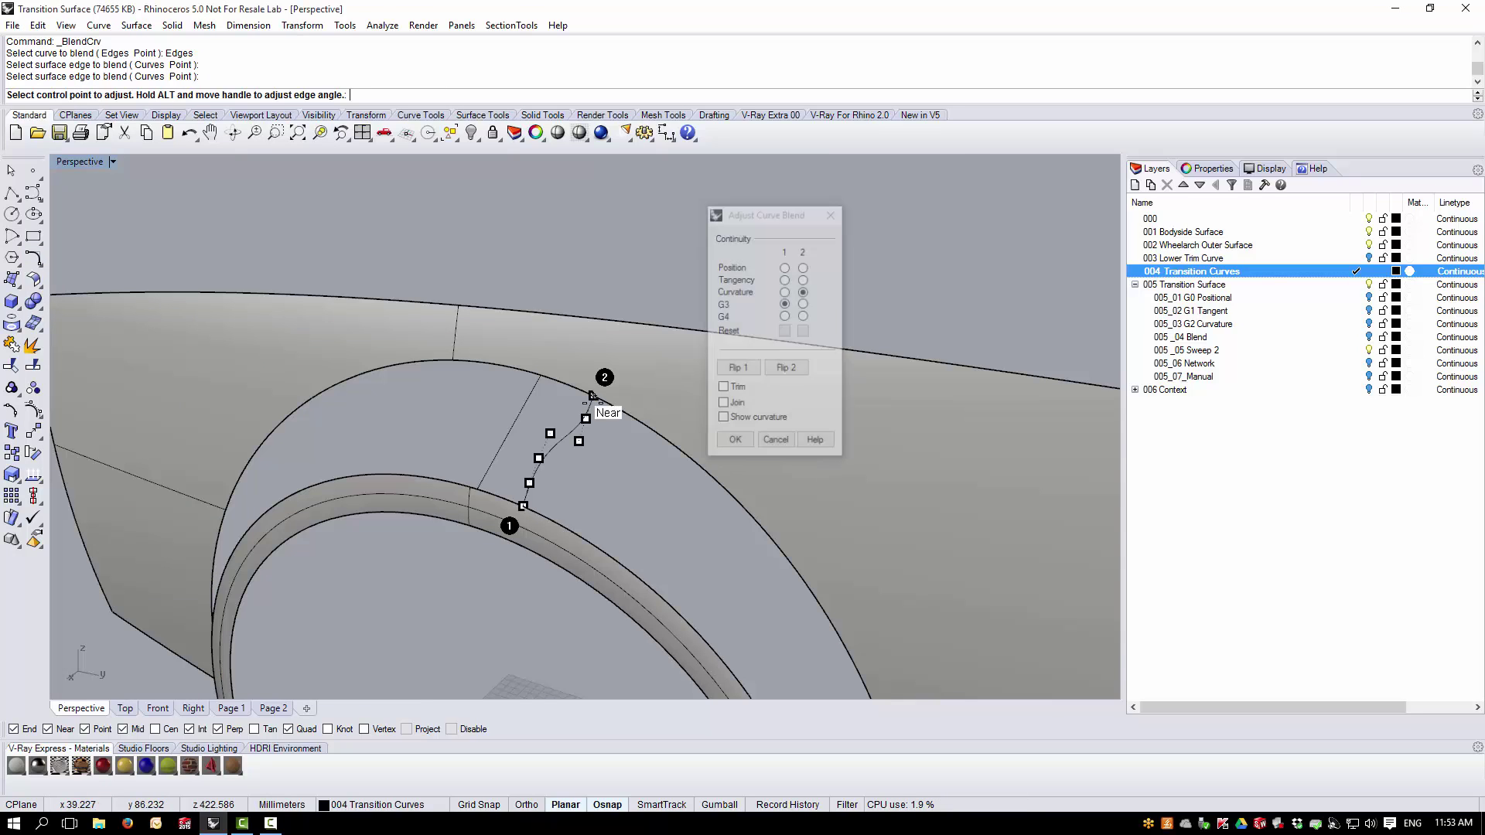
# - Snap both ends of the blend to the guide line's endpoints on the wheel arch and bodyside edges
pyautogui.click(523, 507)
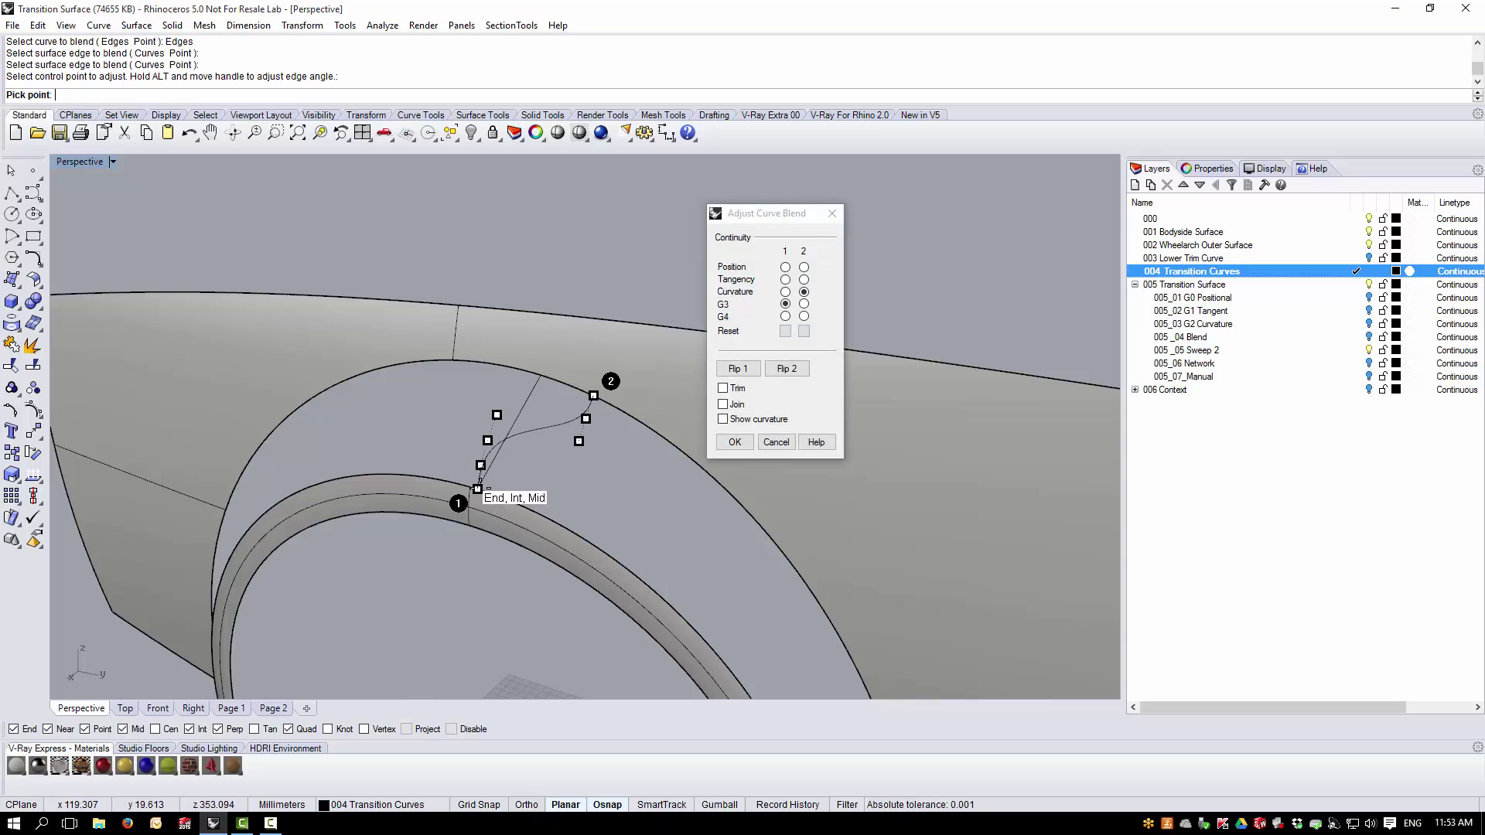
pyautogui.click(477, 489)
pyautogui.click(593, 396)
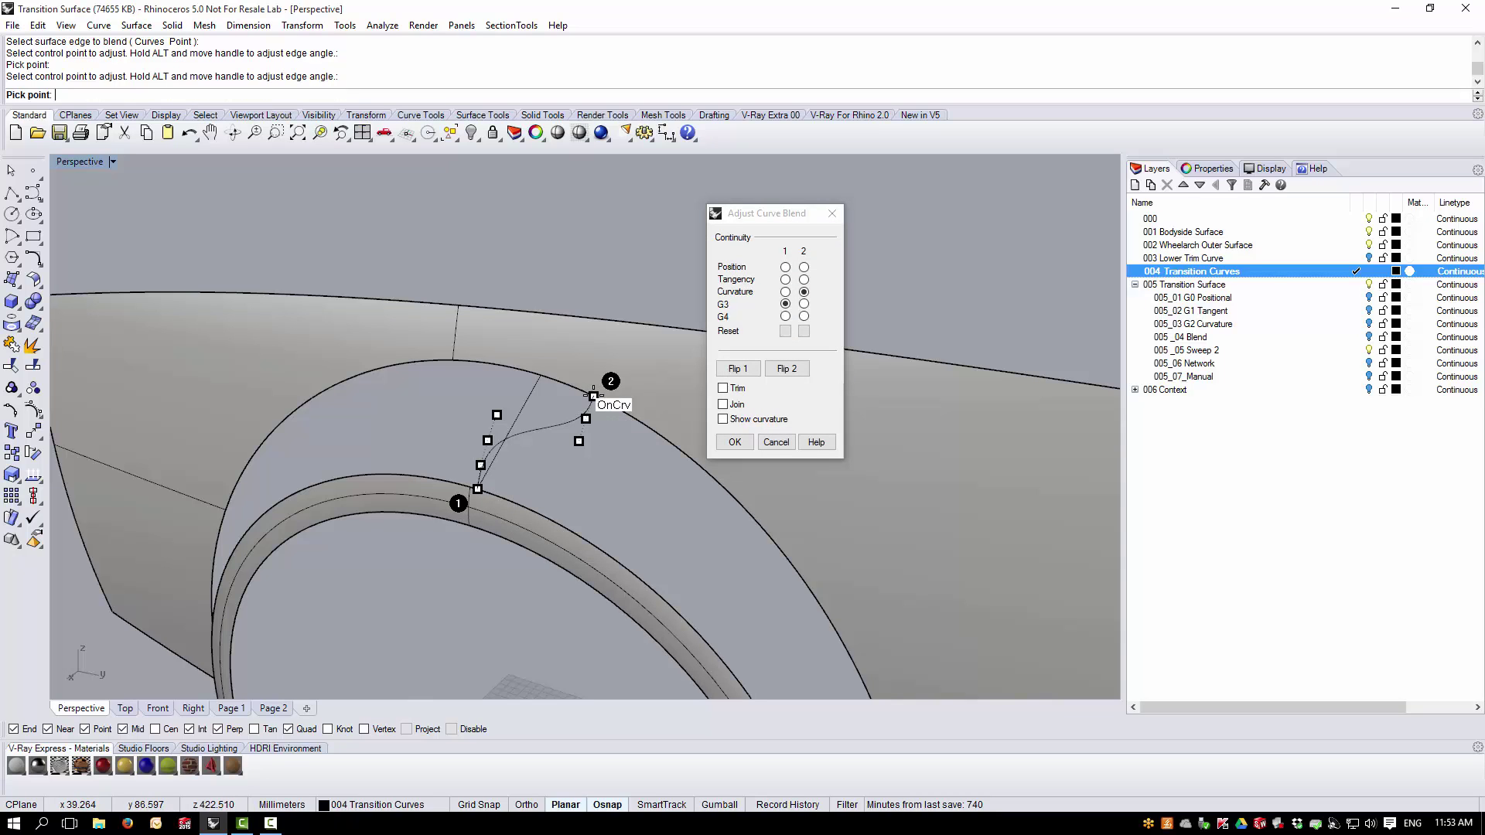
pyautogui.click(540, 376)
# - In the Front view, pull the middle blend's wheel arch handles in toward the wheel arch end to flatten the curve
pyautogui.moveTo(511, 480); pyautogui.dragTo(495, 450, button='right')
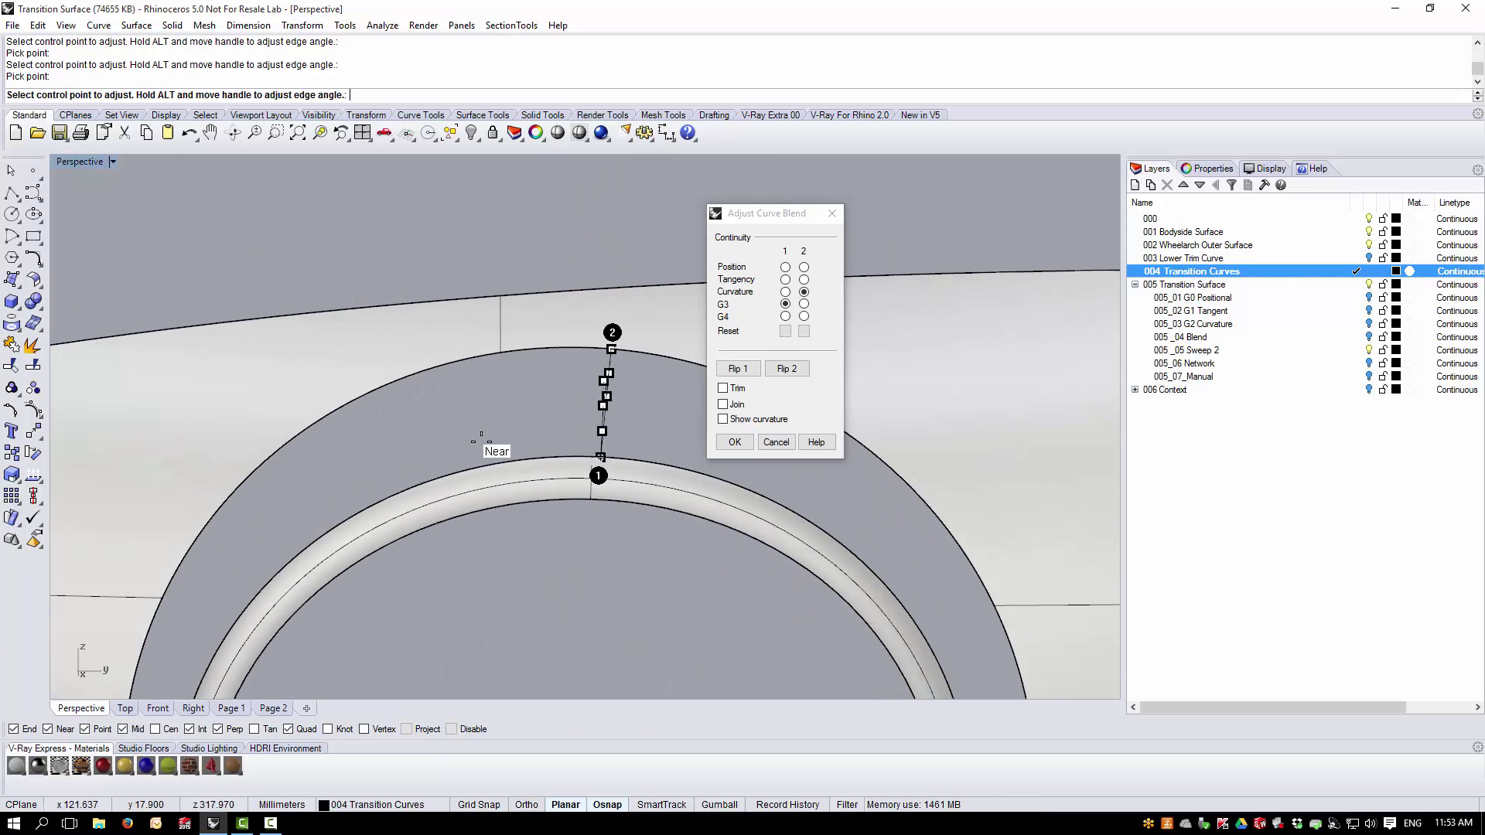
pyautogui.doubleClick(80, 161)
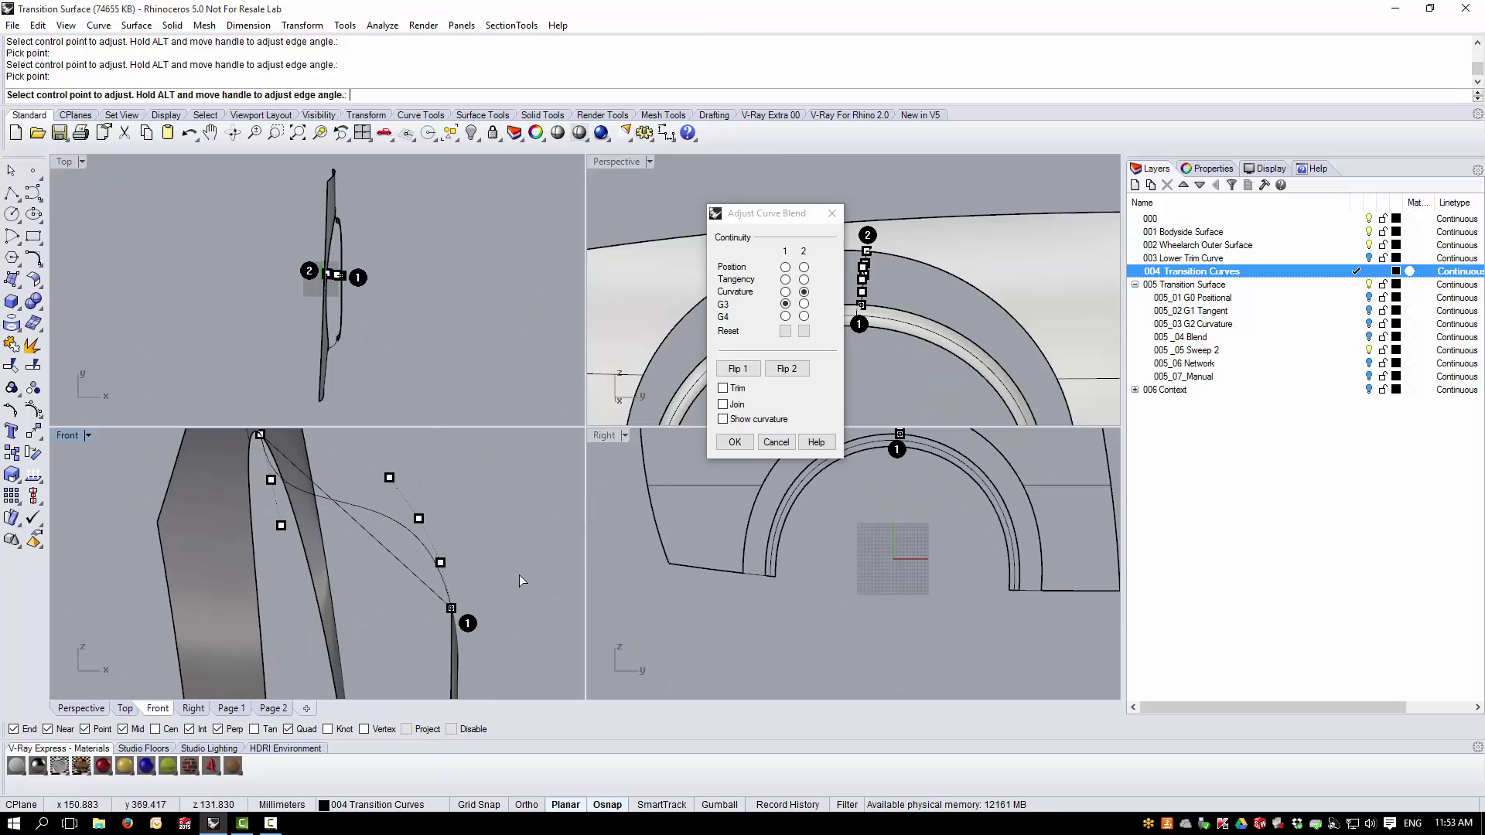
pyautogui.click(420, 519)
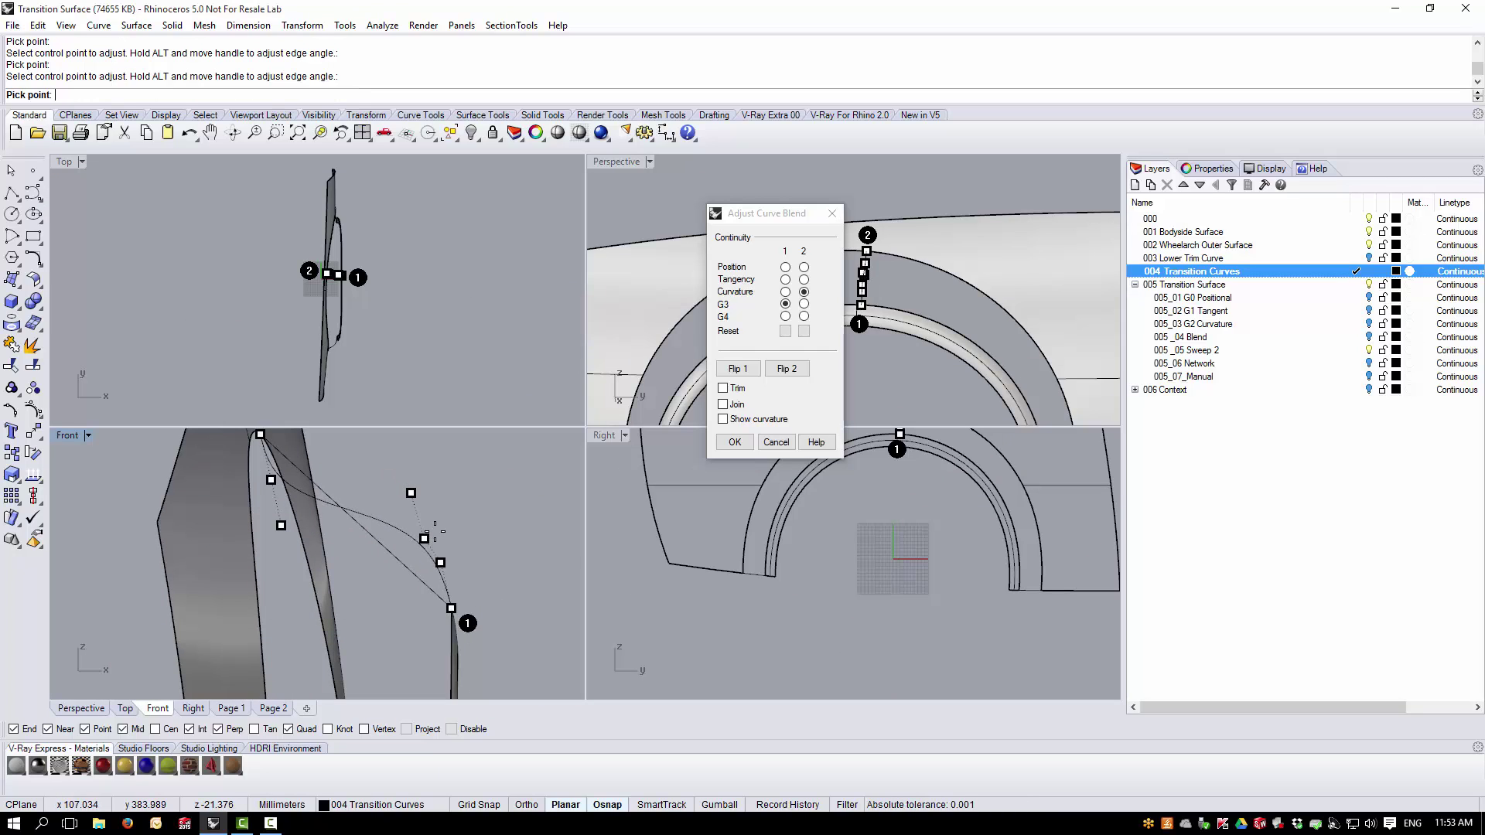
pyautogui.click(435, 533)
pyautogui.moveTo(442, 566); pyautogui.dragTo(453, 586)
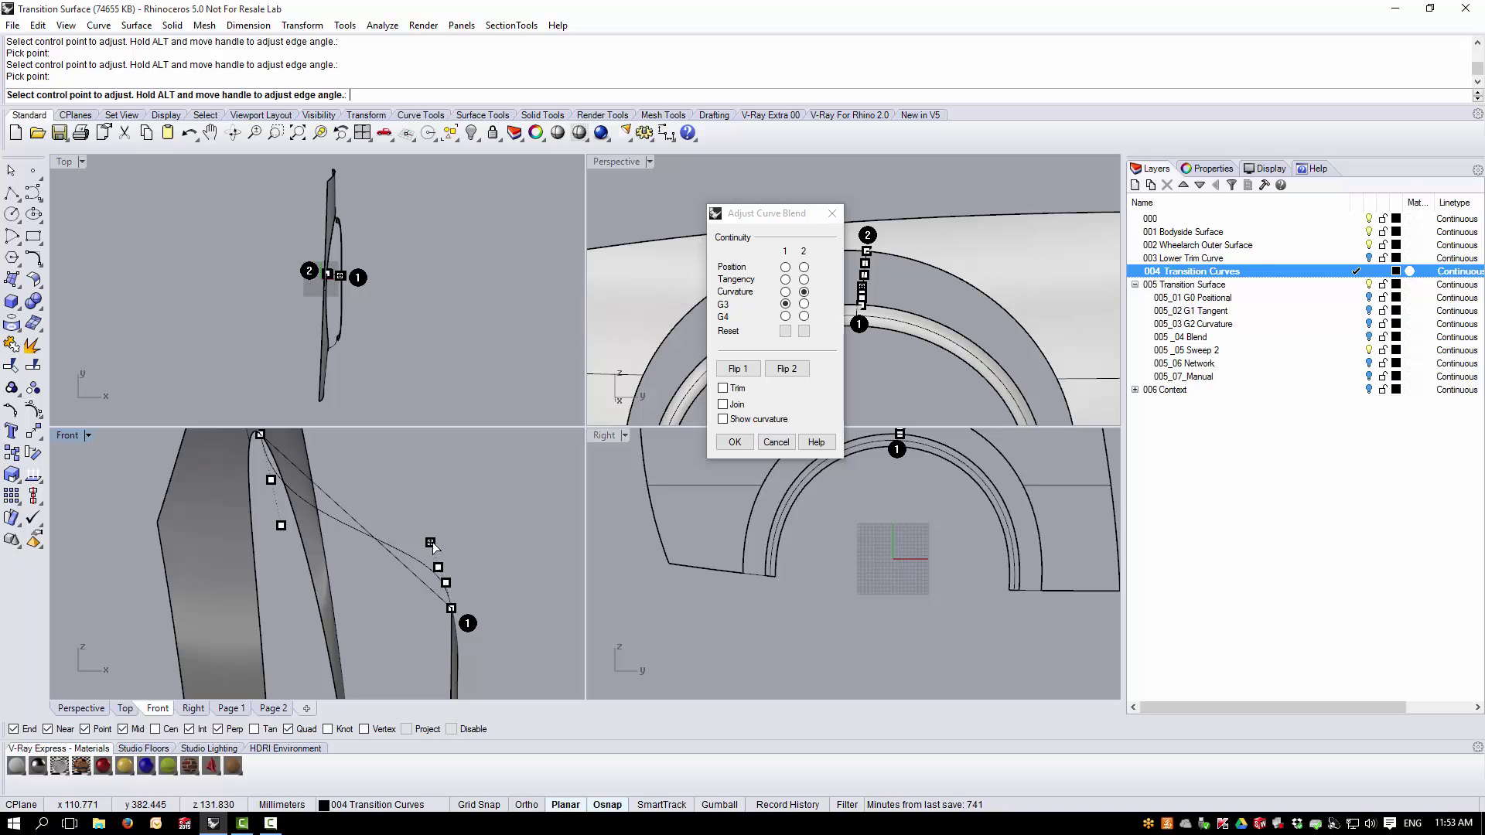
pyautogui.click(432, 543)
pyautogui.click(433, 552)
pyautogui.scroll(2, 345, 605)
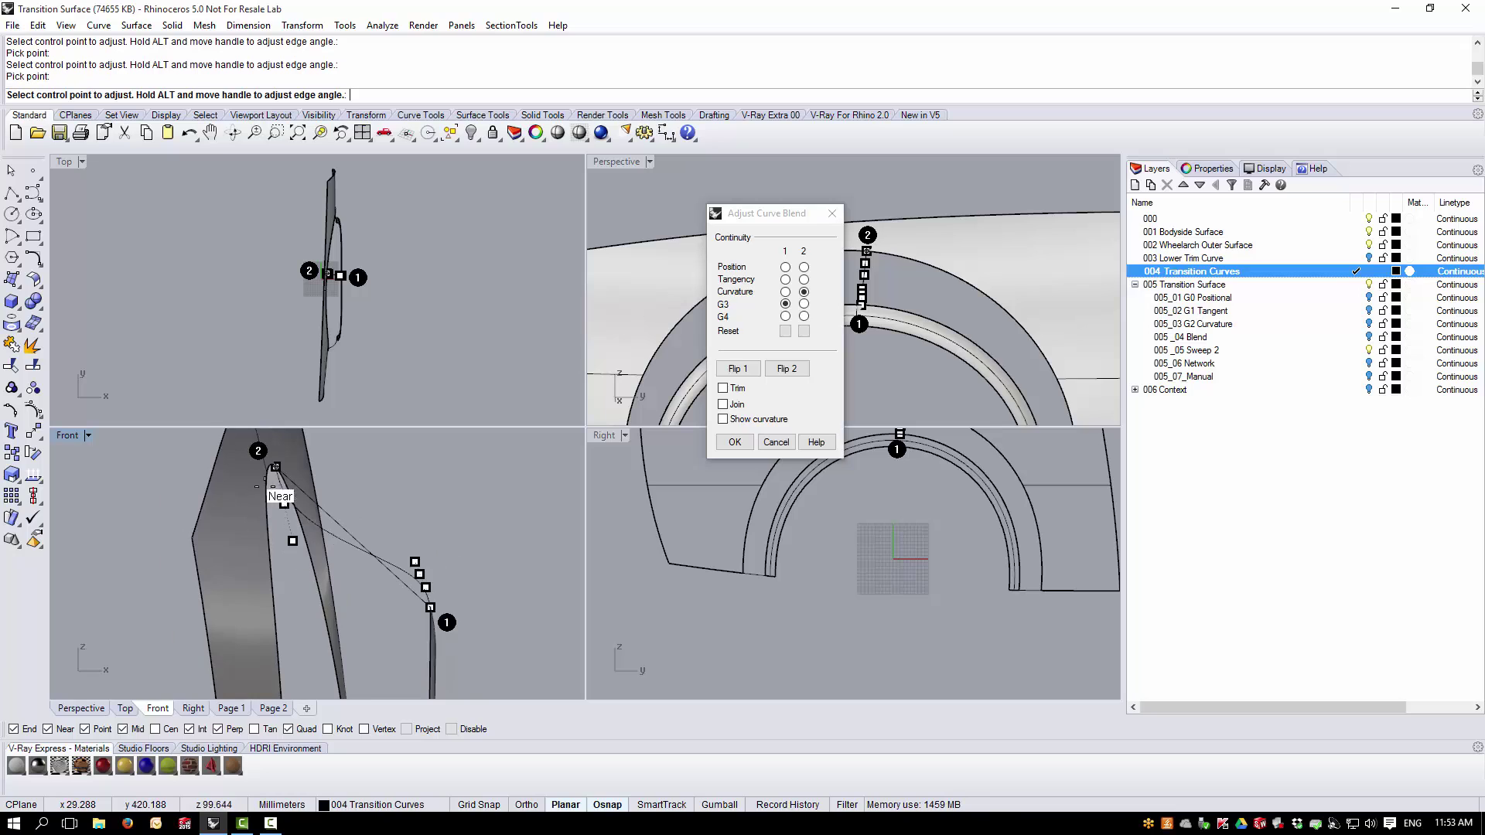
# - Move the outer bodyside handle of the middle blend slightly closer to the bodyside edge
pyautogui.click(292, 510)
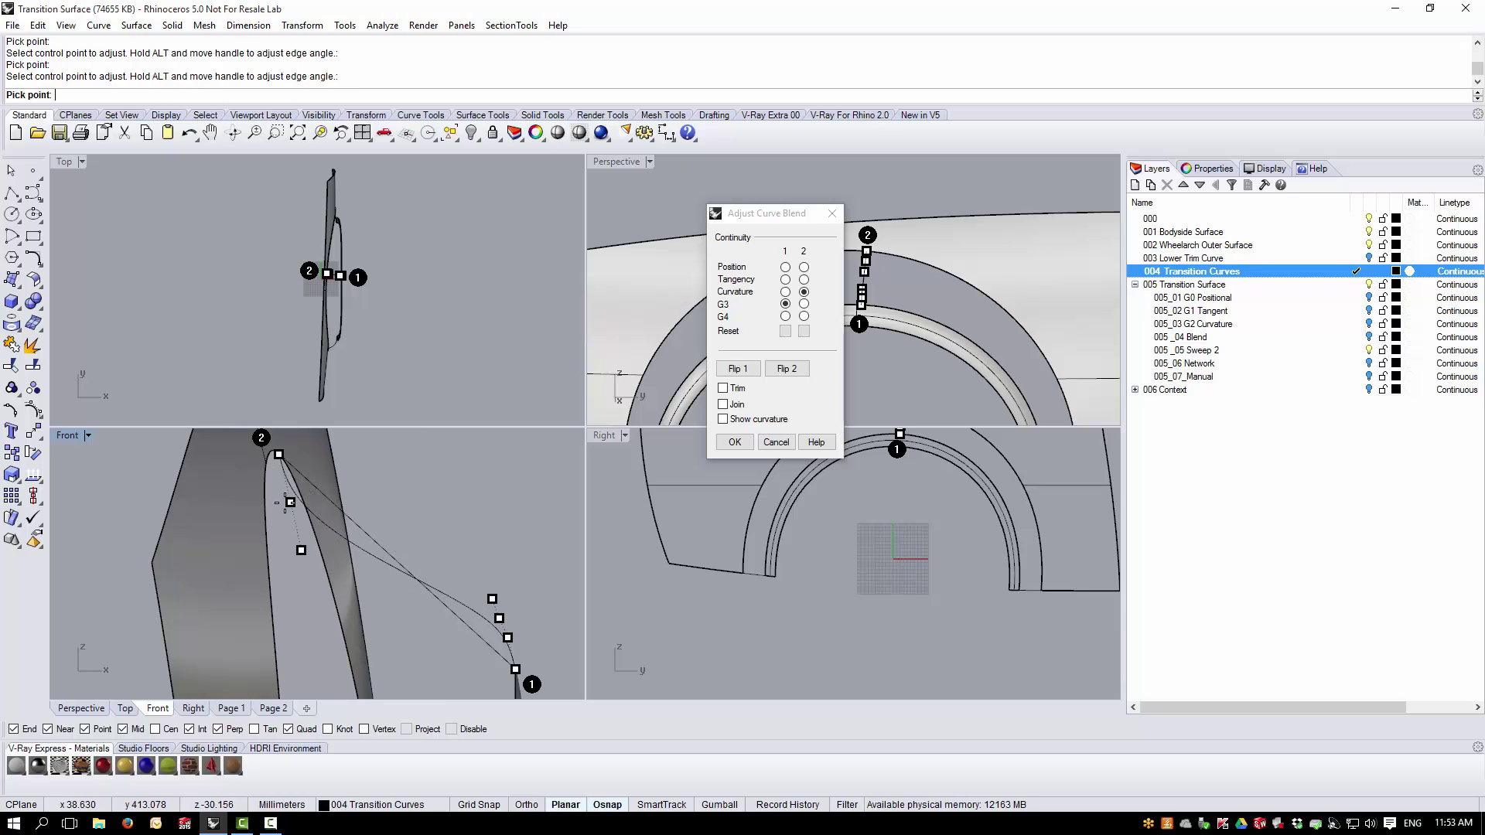
pyautogui.click(291, 501)
pyautogui.click(301, 548)
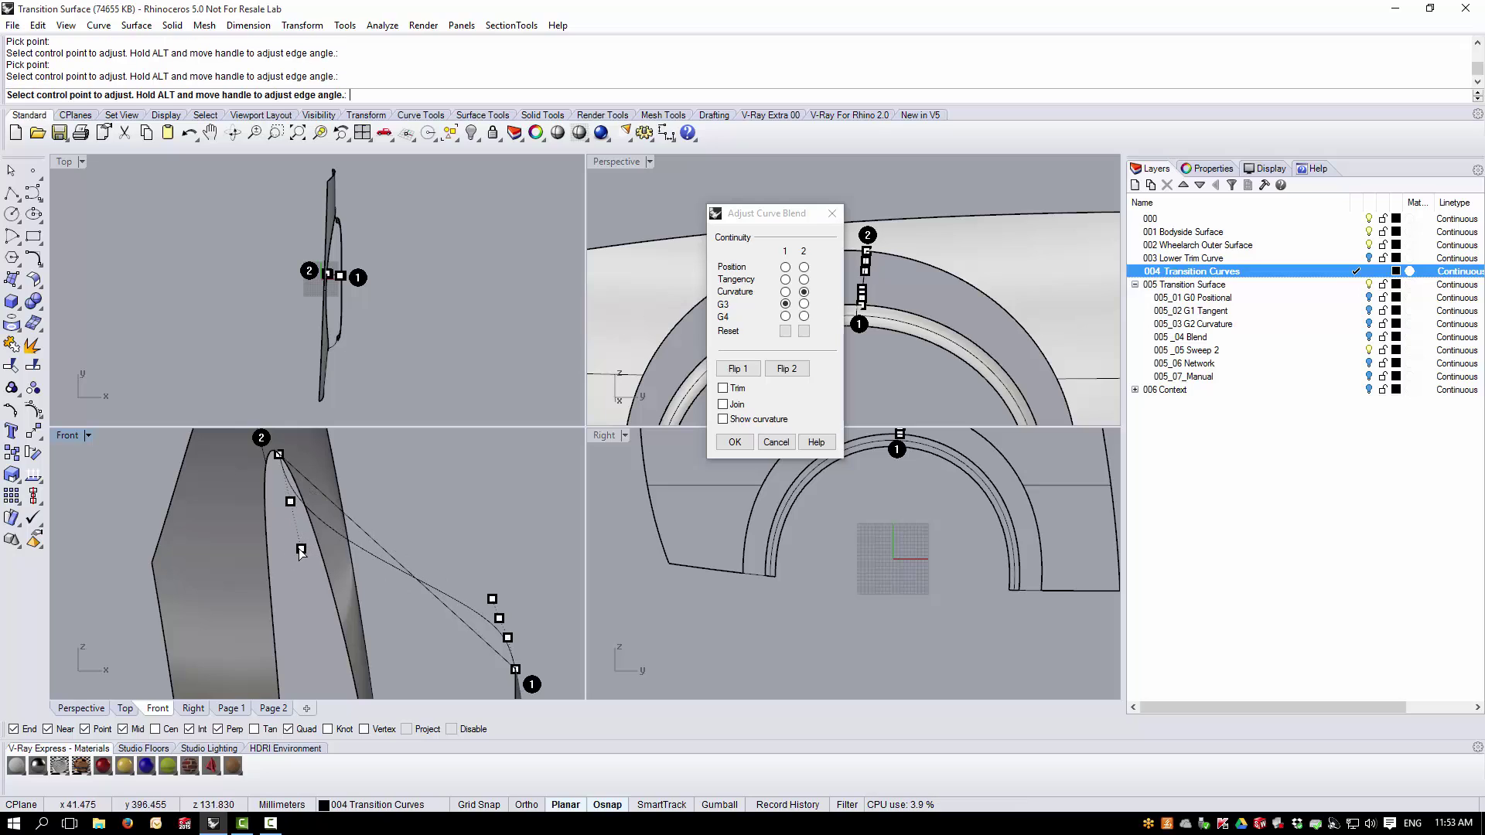
pyautogui.click(299, 539)
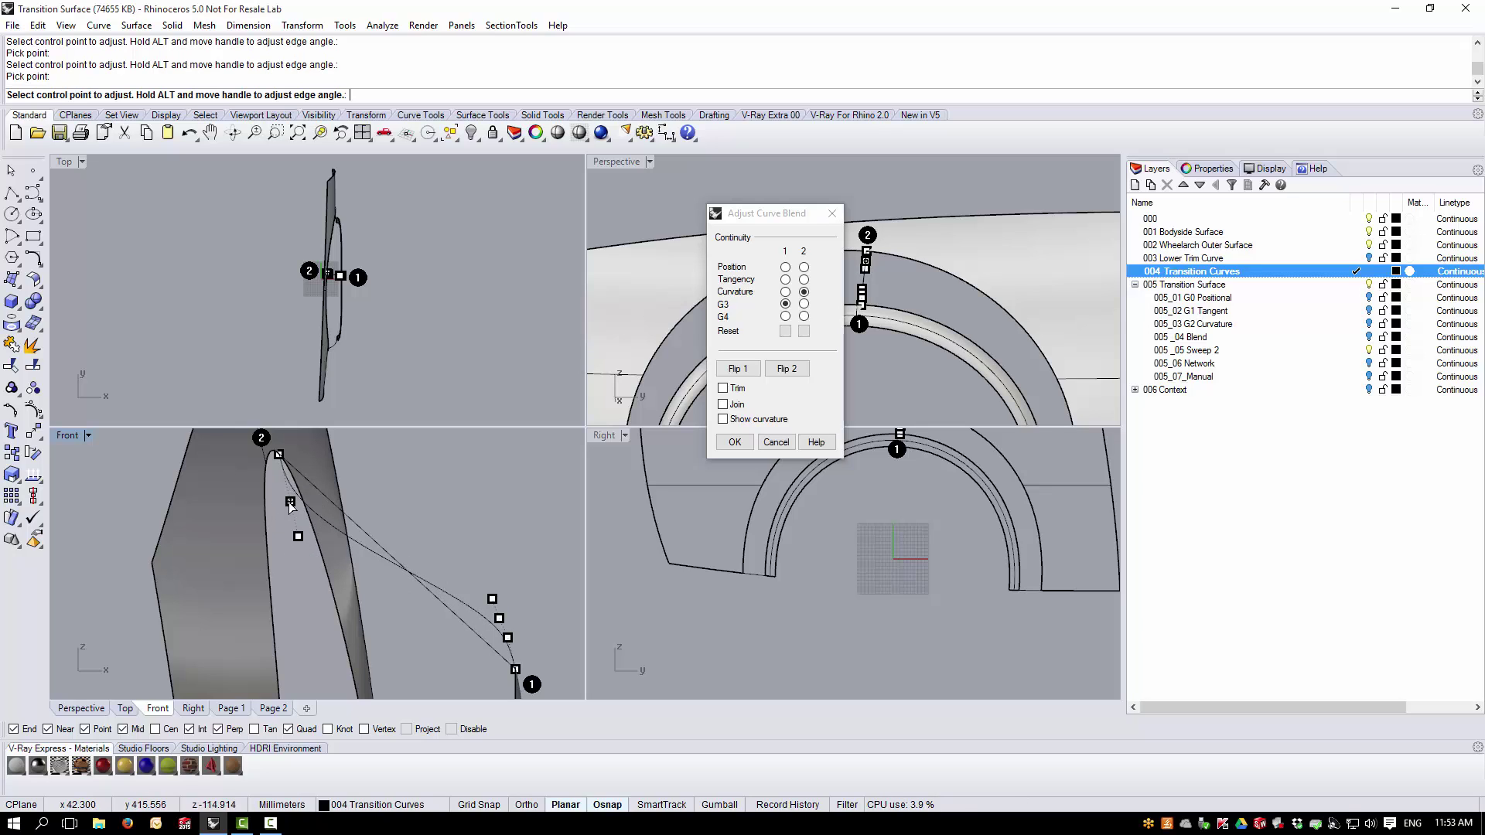
pyautogui.click(290, 501)
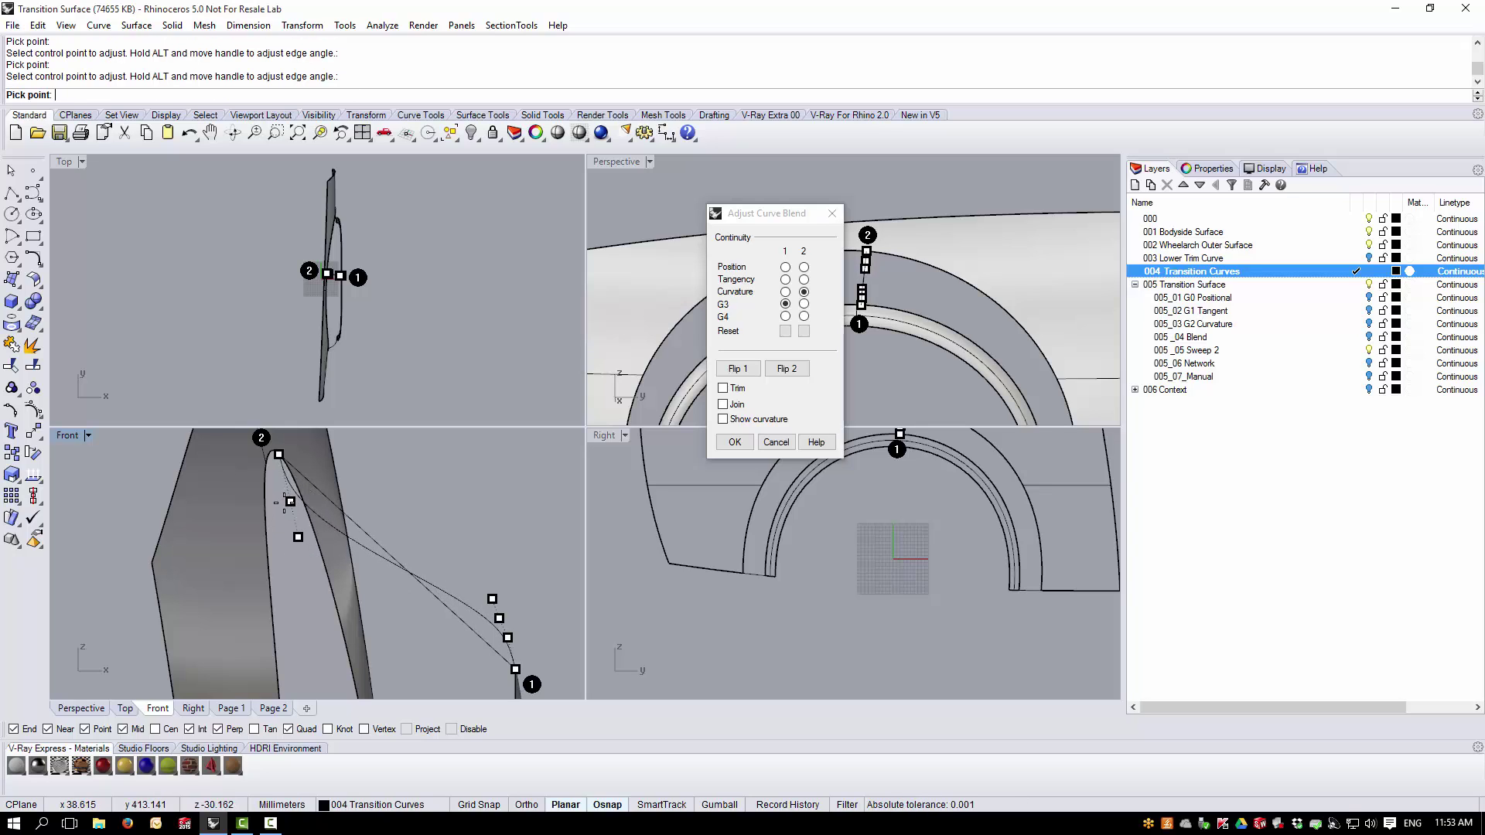
pyautogui.click(283, 502)
# - Shorten the wheel arch handles of the middle blend further and create the blend curve
pyautogui.scroll(2, 458, 512)
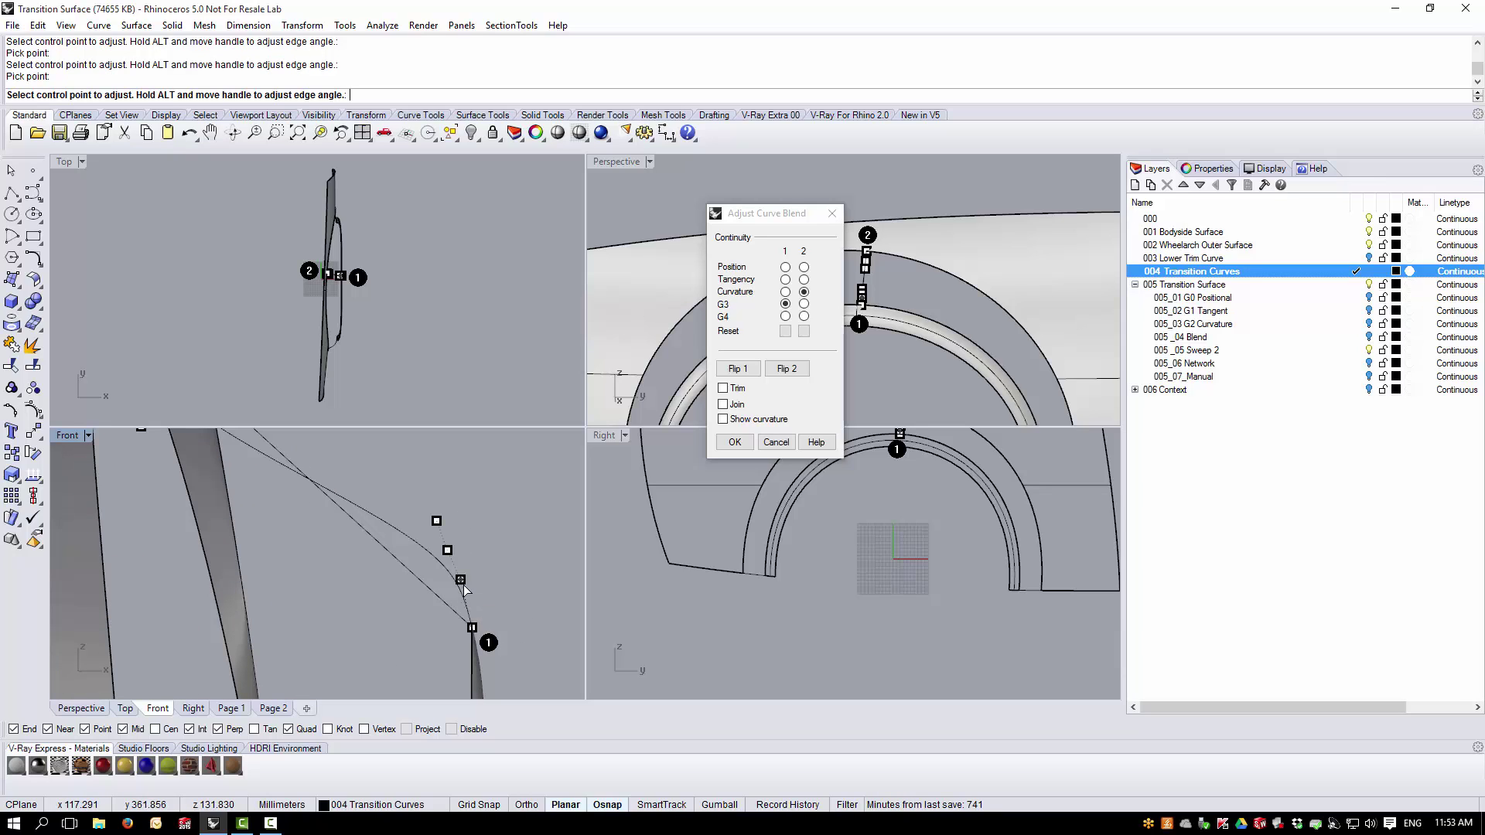
pyautogui.click(462, 580)
pyautogui.click(446, 549)
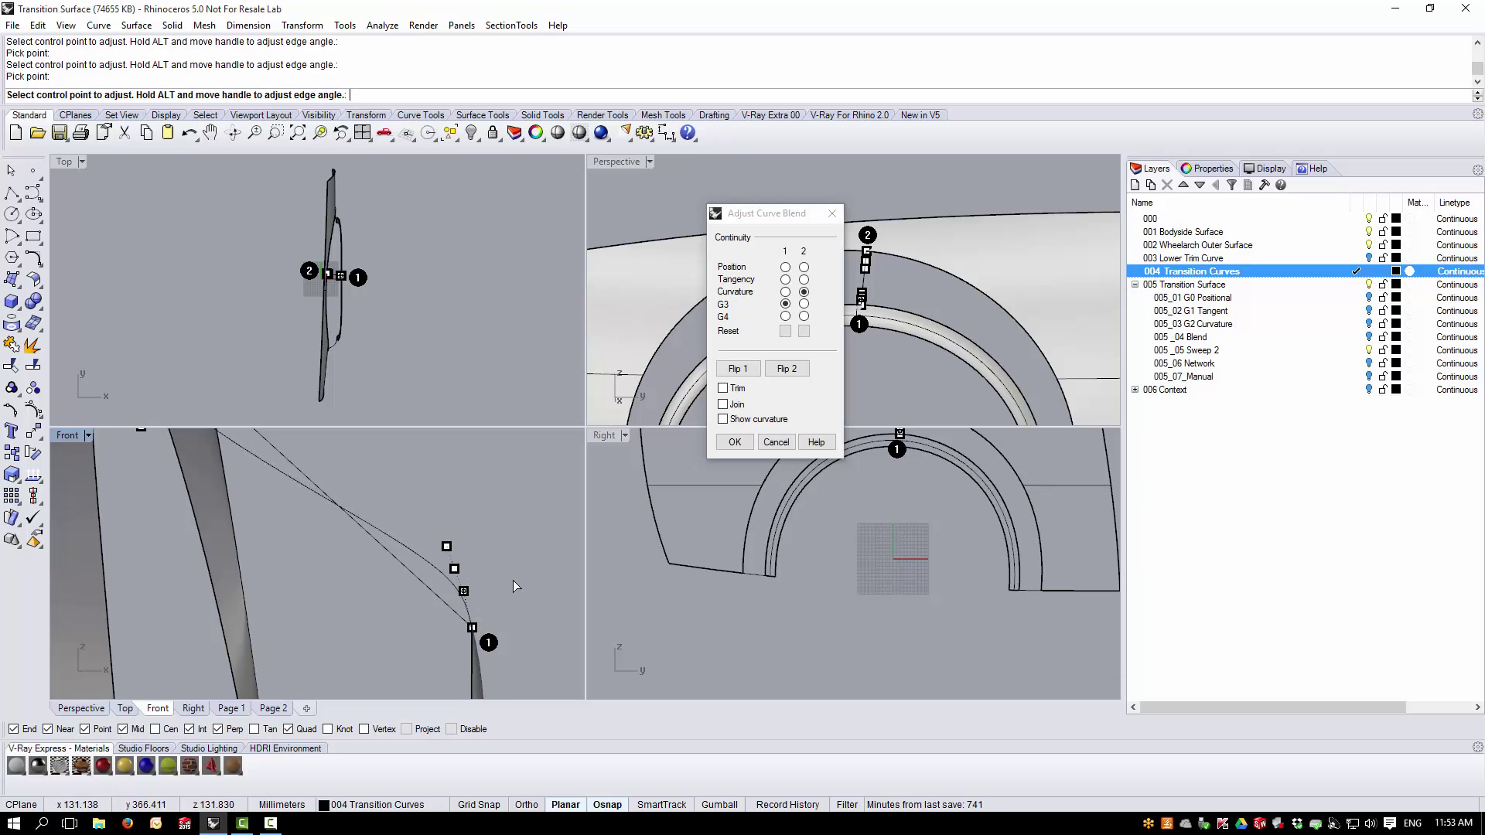
pyautogui.scroll(-2, 507, 585)
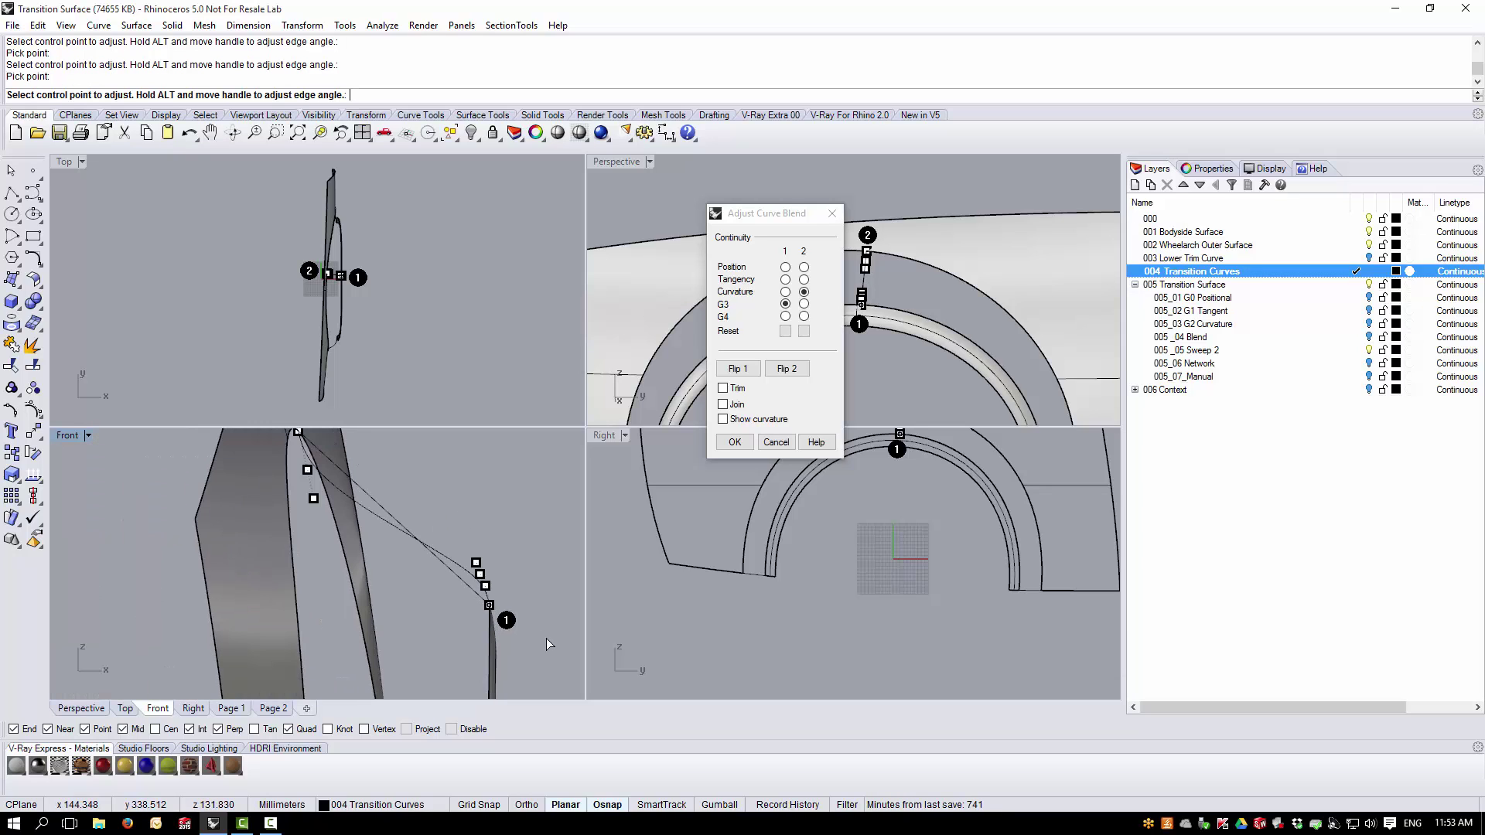
pyautogui.click(734, 443)
pyautogui.scroll(-5, 873, 342)
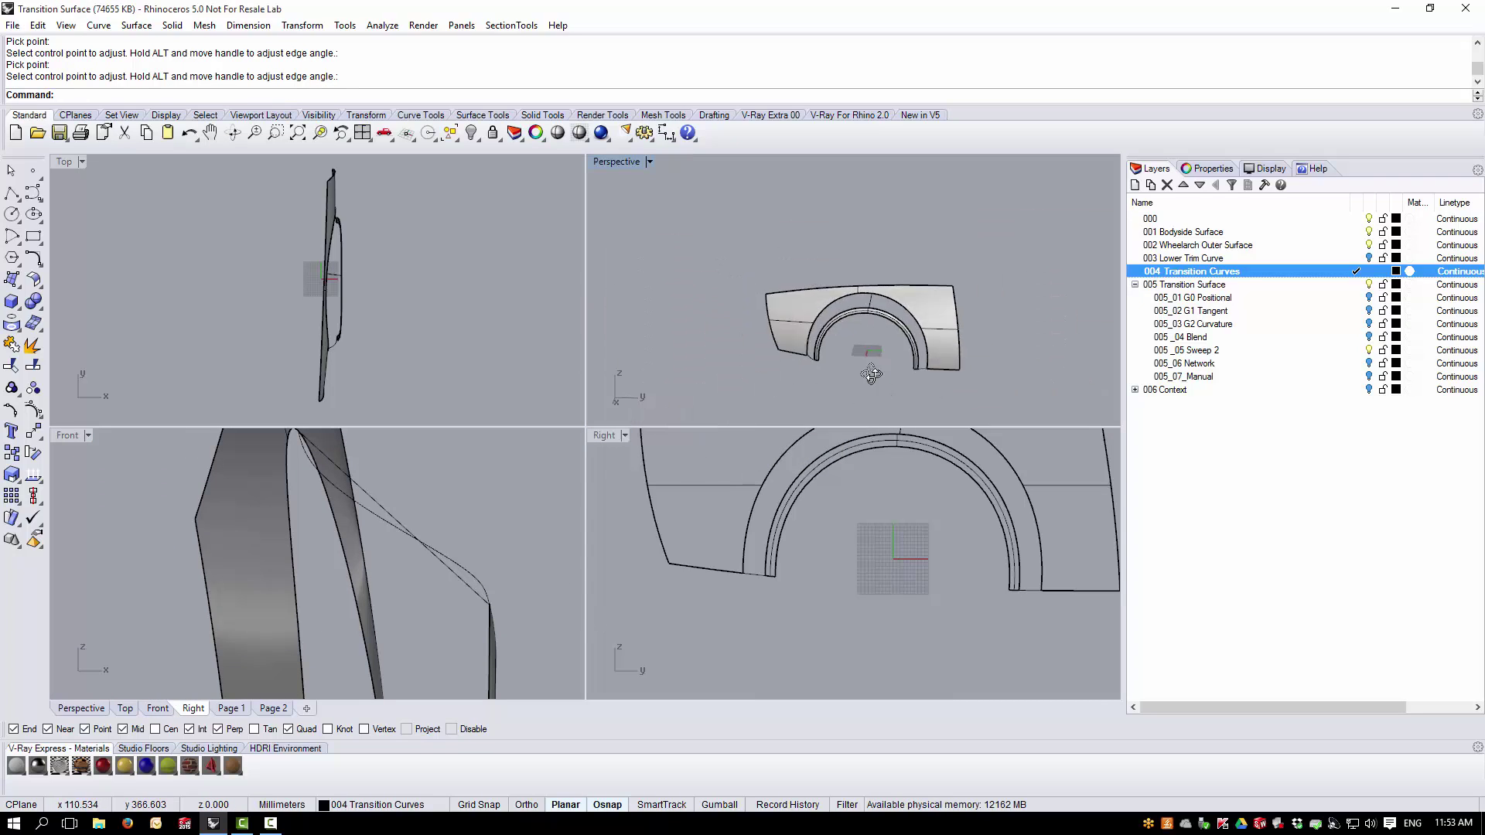
# - Maximize the Perspective view and delete the straight guide line at the middle of the arch, keeping the blend curve
pyautogui.doubleClick(629, 164)
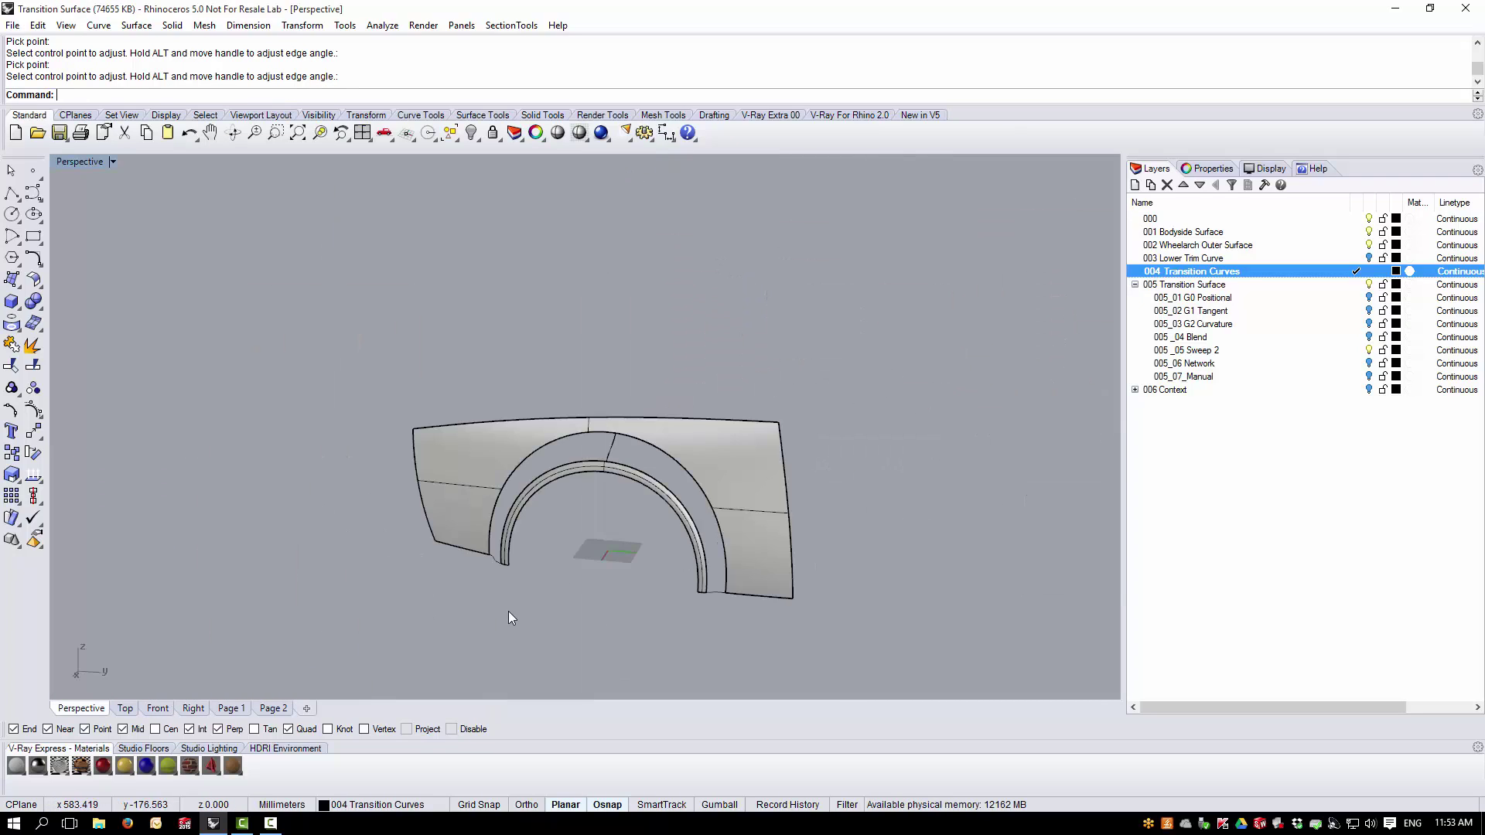
pyautogui.moveTo(510, 617); pyautogui.dragTo(680, 496, button='right')
pyautogui.scroll(5, 608, 388)
pyautogui.click(614, 367)
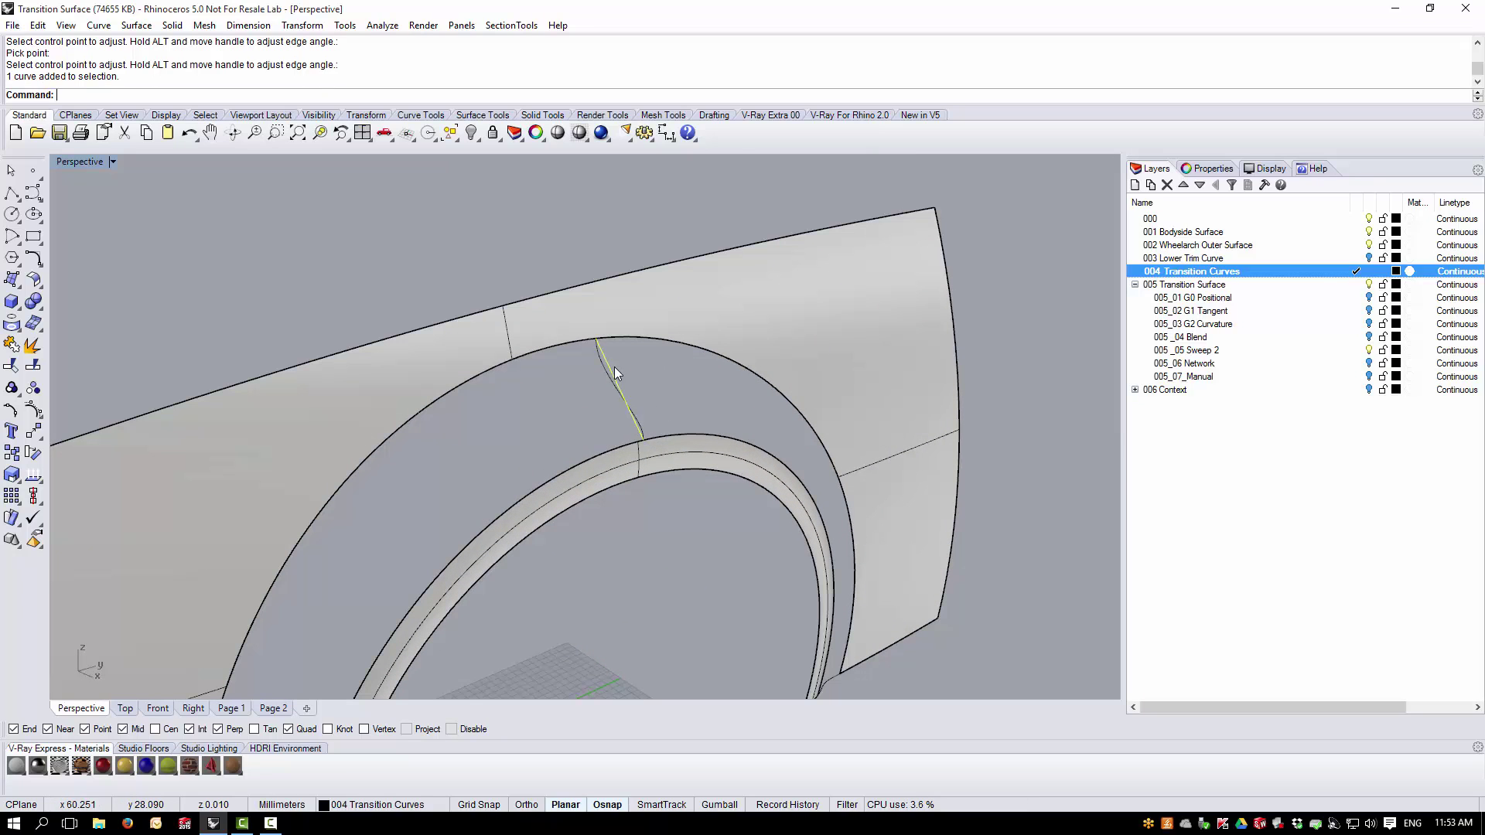
pyautogui.press('Delete')
pyautogui.scroll(-5, 563, 449)
pyautogui.scroll(3, 588, 447)
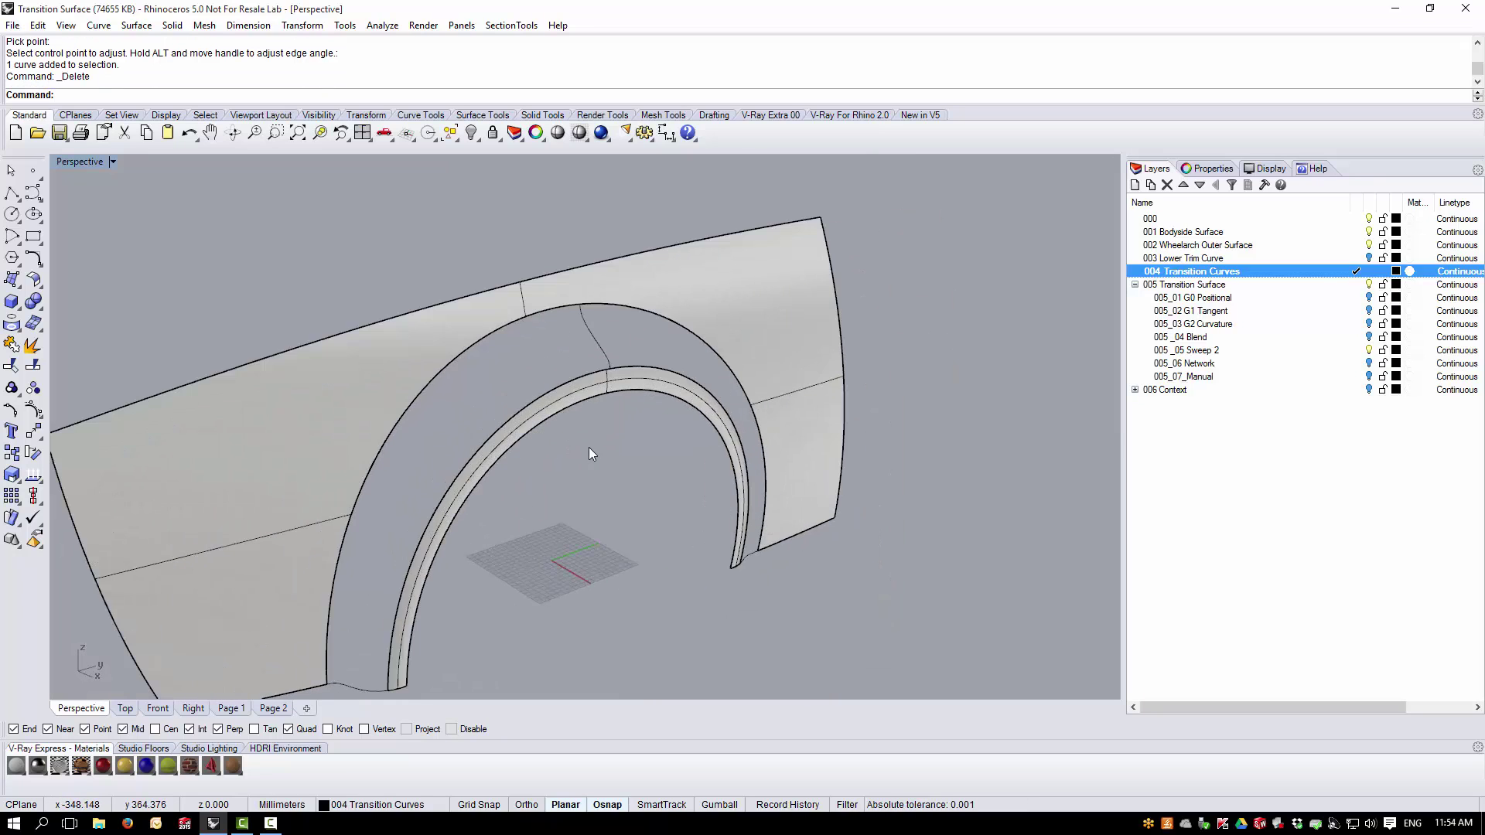
pyautogui.scroll(-4, 663, 386)
pyautogui.moveTo(592, 541); pyautogui.dragTo(577, 495, button='right')
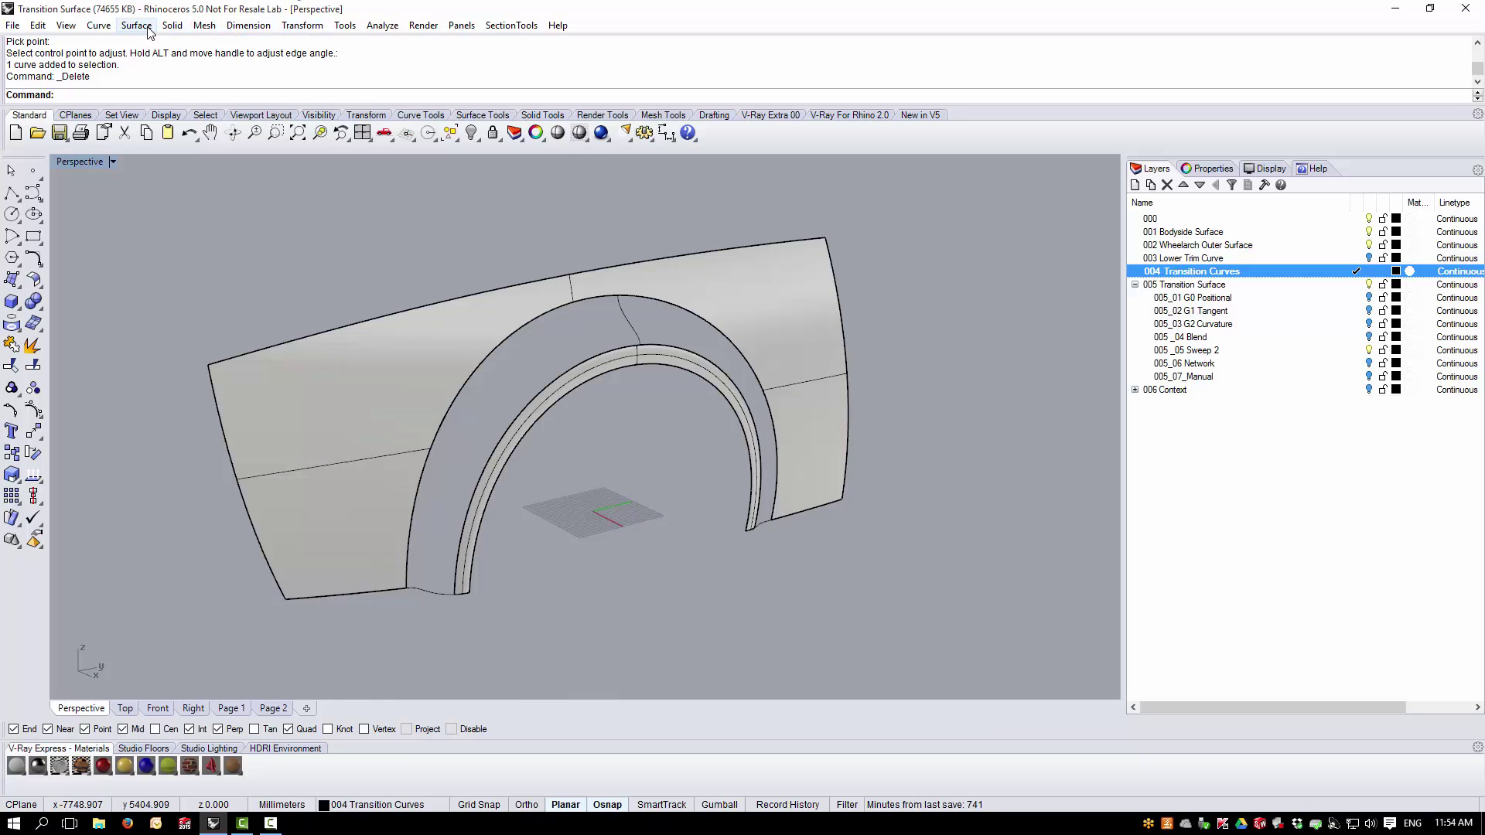
# - On layer 005_05 Sweep 2, start a two-rail sweep along the wheel arch and bodyside edges using the three blend curves as cross-sections
pyautogui.click(1355, 350)
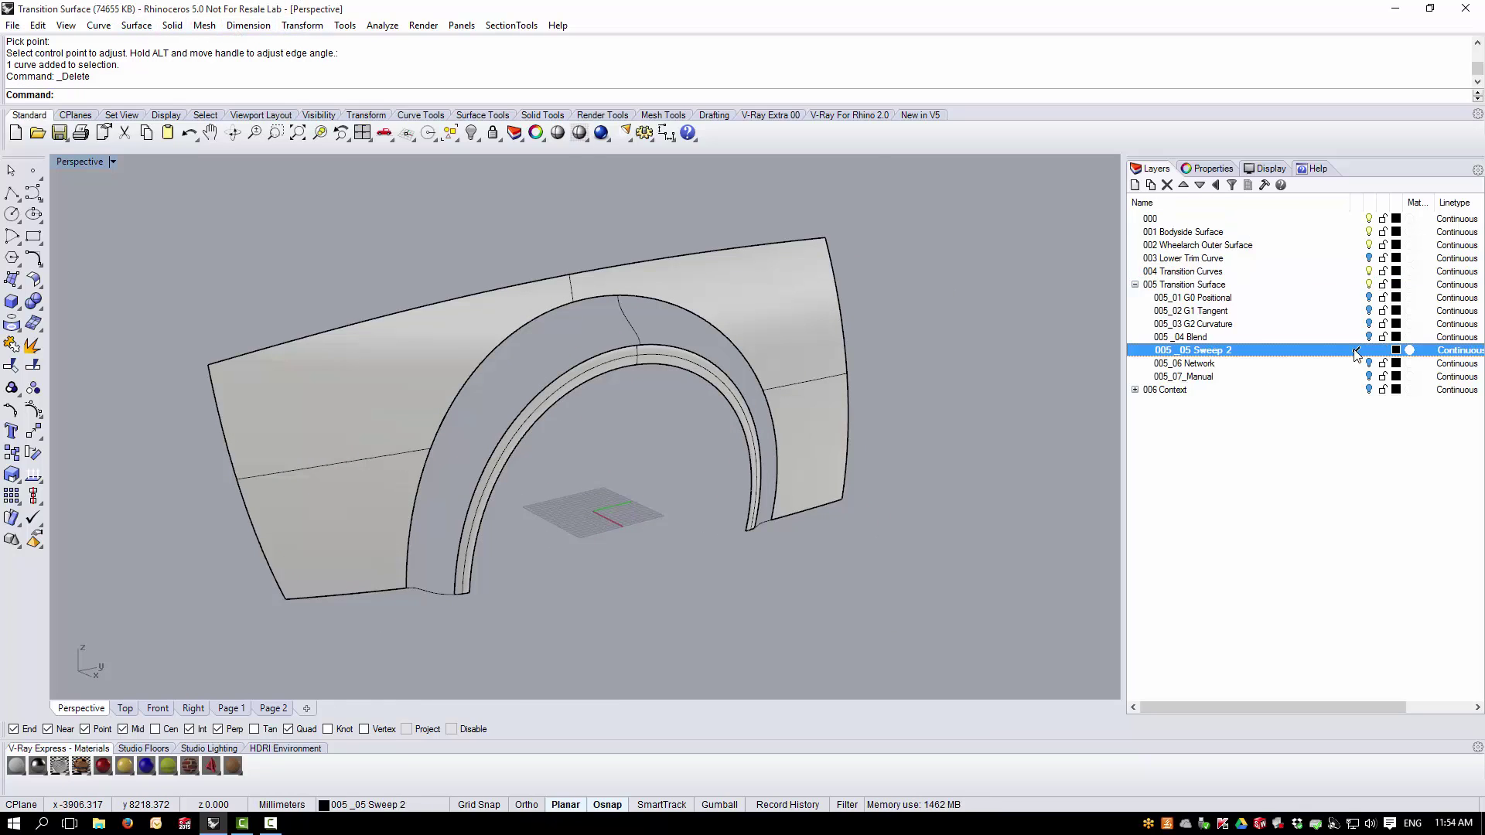
pyautogui.click(136, 25)
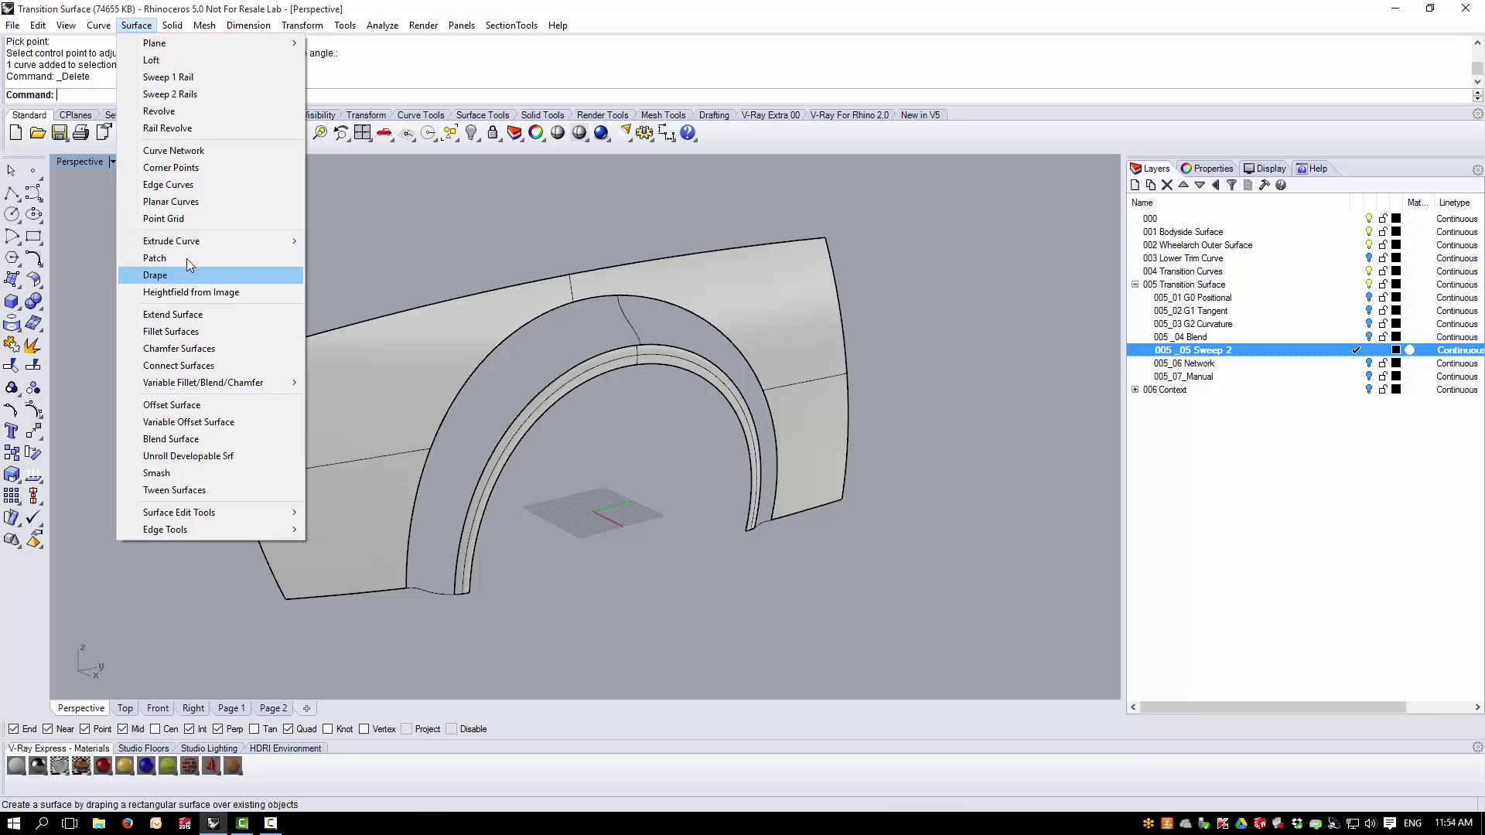
pyautogui.click(186, 93)
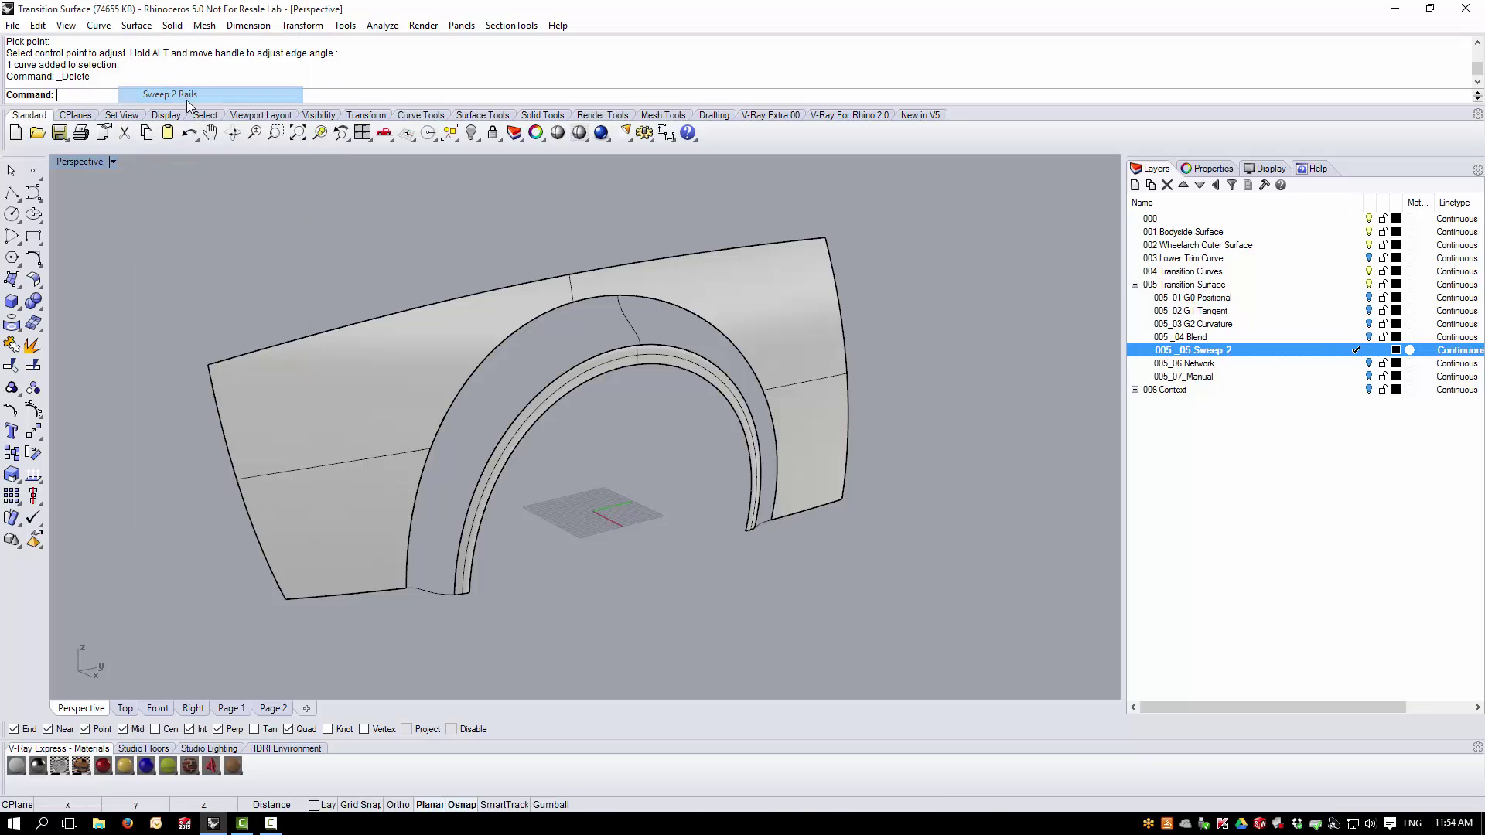
pyautogui.click(458, 542)
pyautogui.click(406, 530)
pyautogui.click(415, 590)
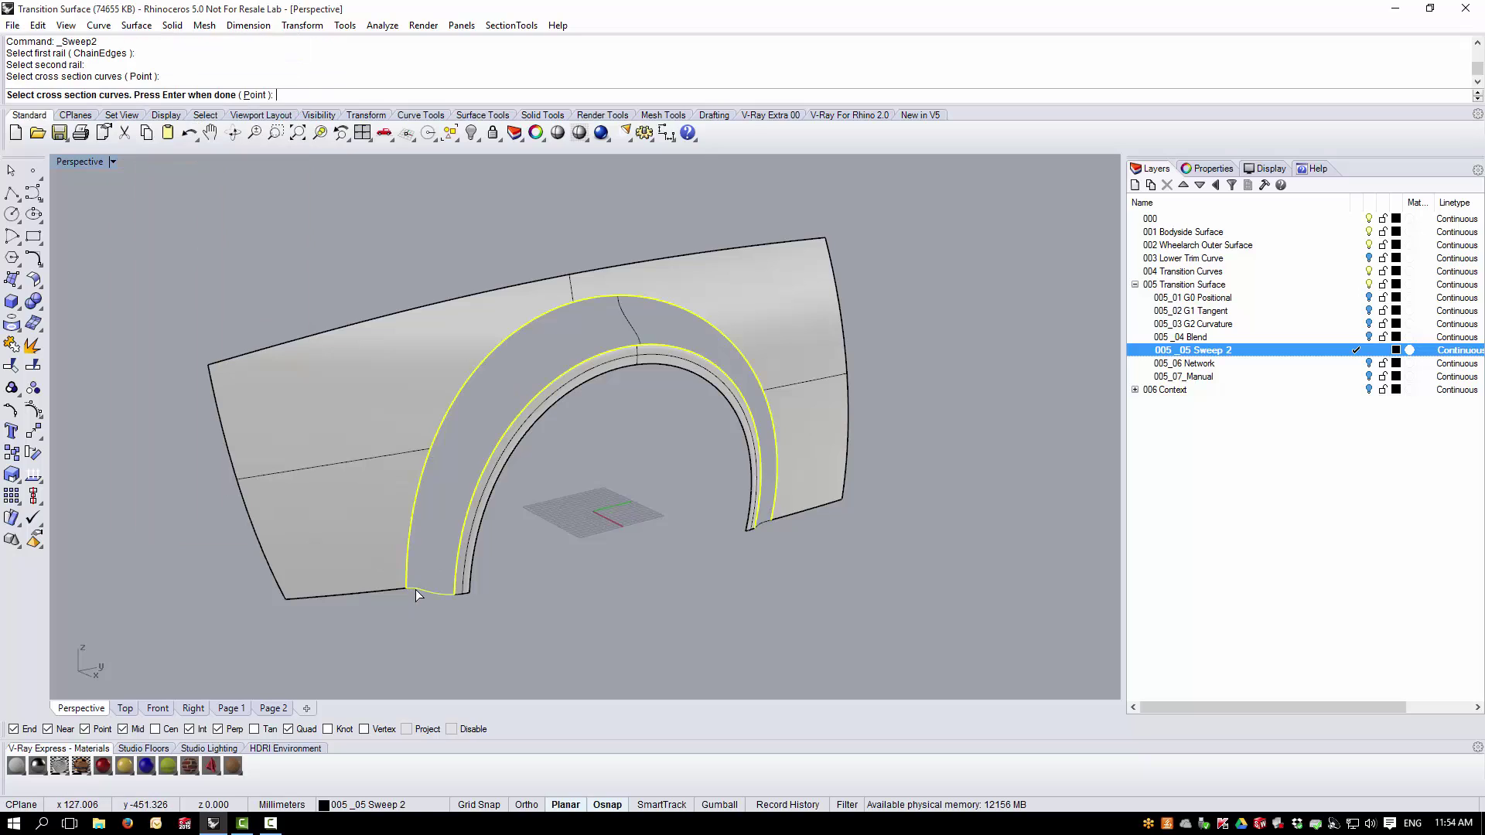
pyautogui.click(626, 309)
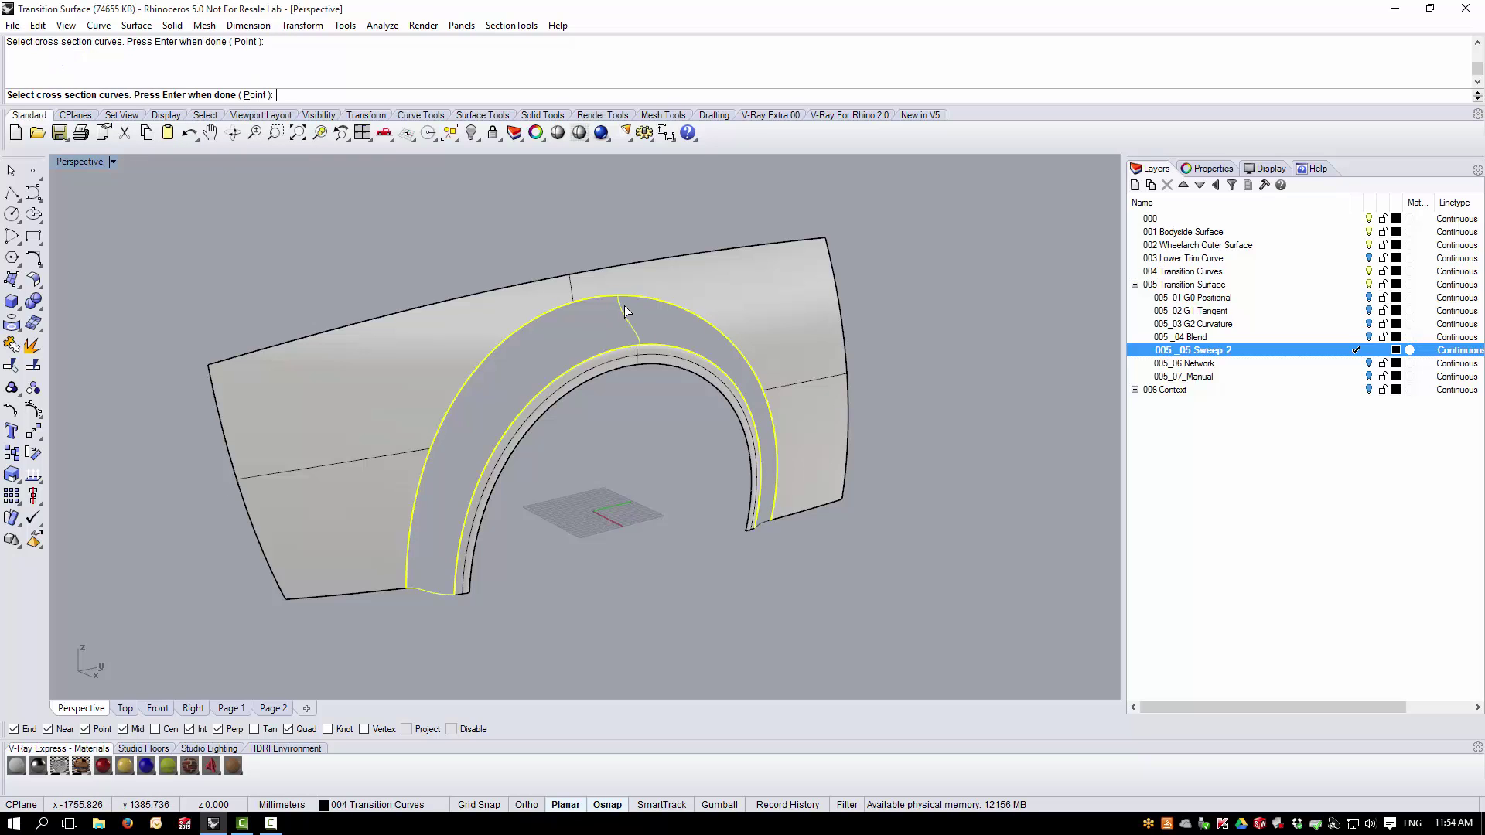
pyautogui.click(769, 529)
pyautogui.press('Return')
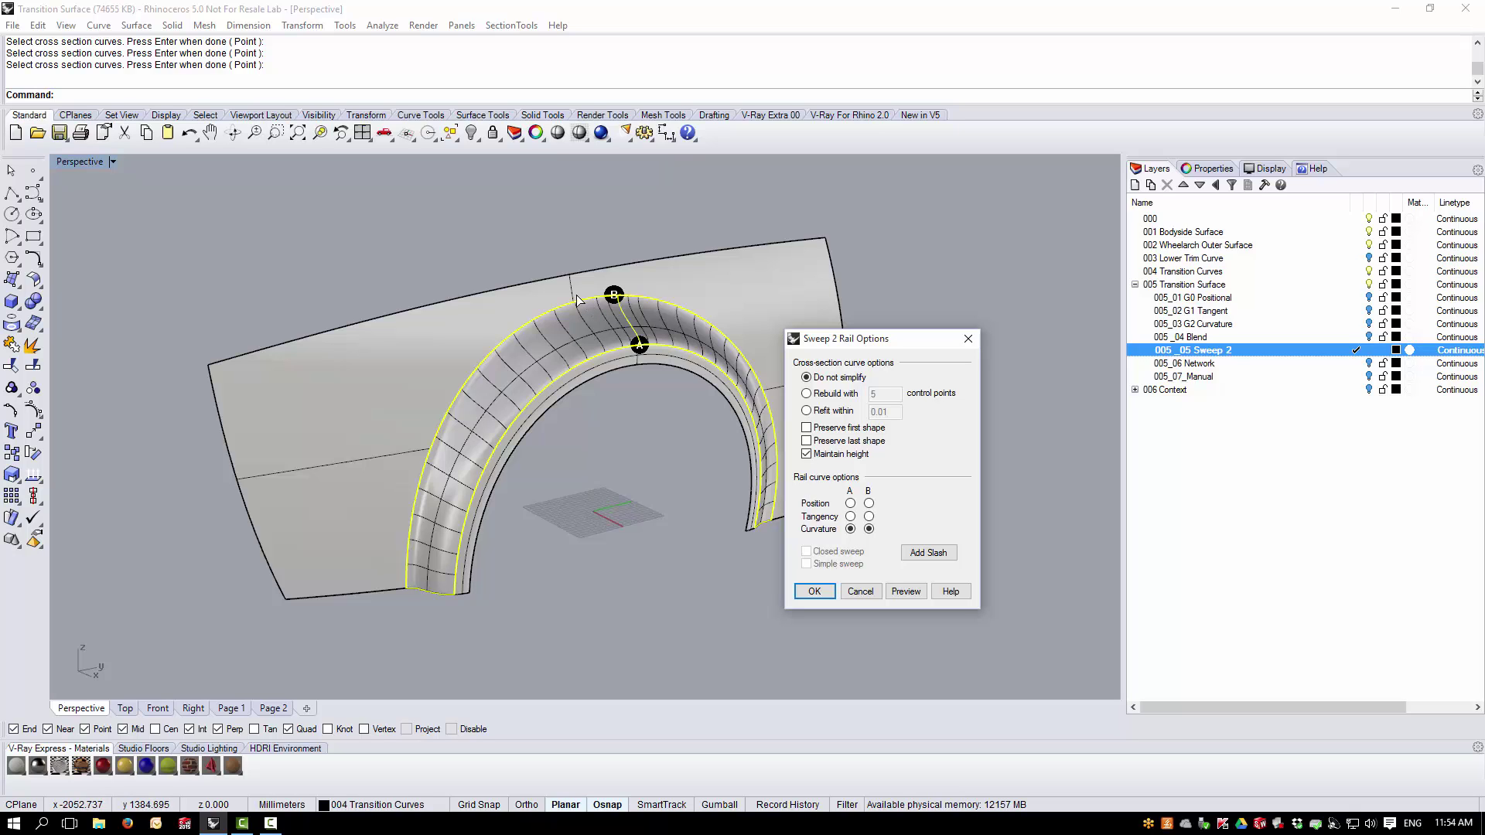
# - Inspect the sweep along the arch, then disable Maintain height and preview the effect on the shape
pyautogui.moveTo(590, 591); pyautogui.dragTo(855, 537, button='right')
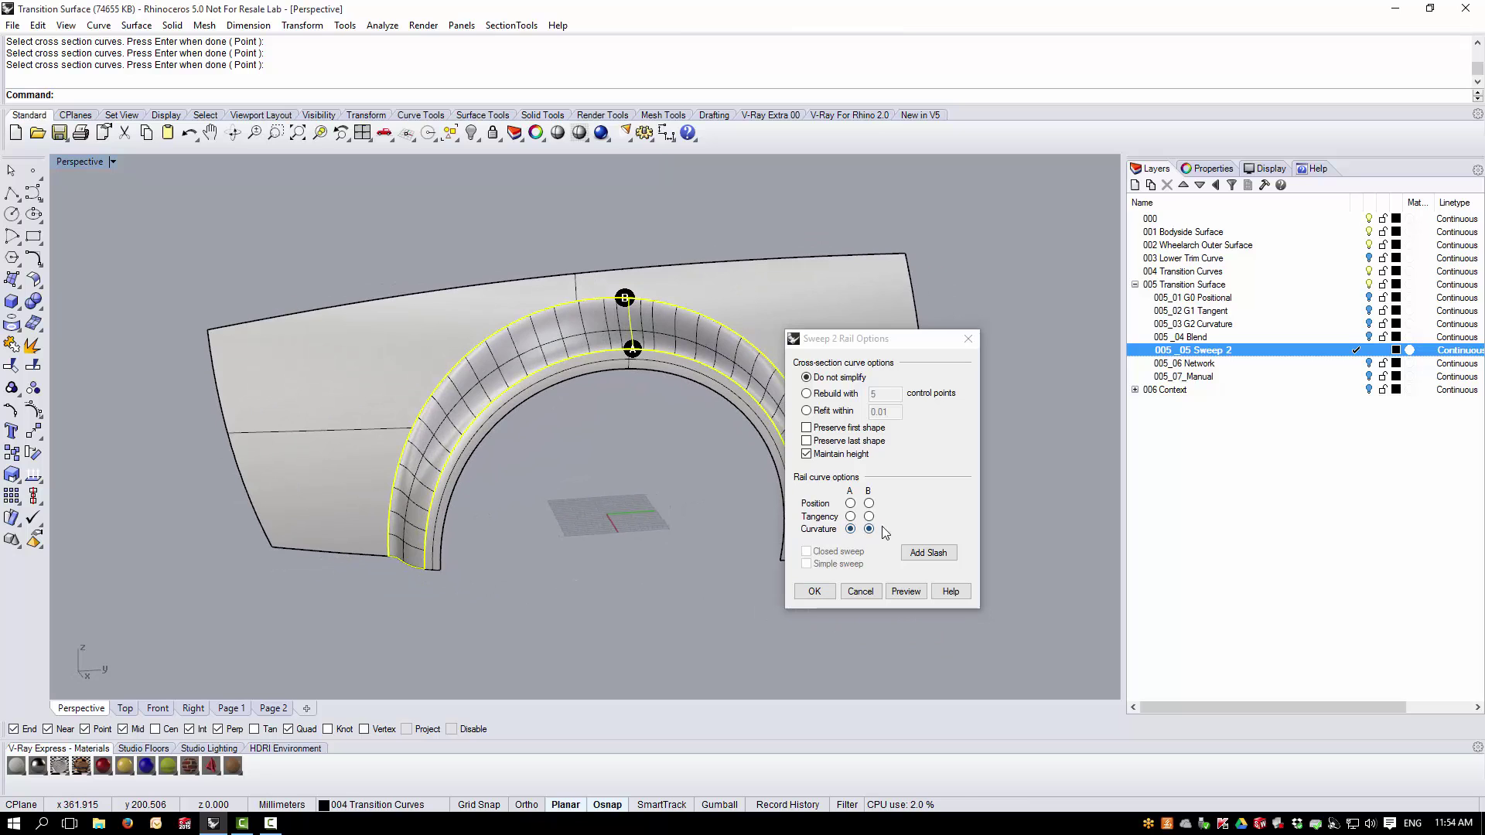
pyautogui.moveTo(527, 628); pyautogui.dragTo(800, 574, button='right')
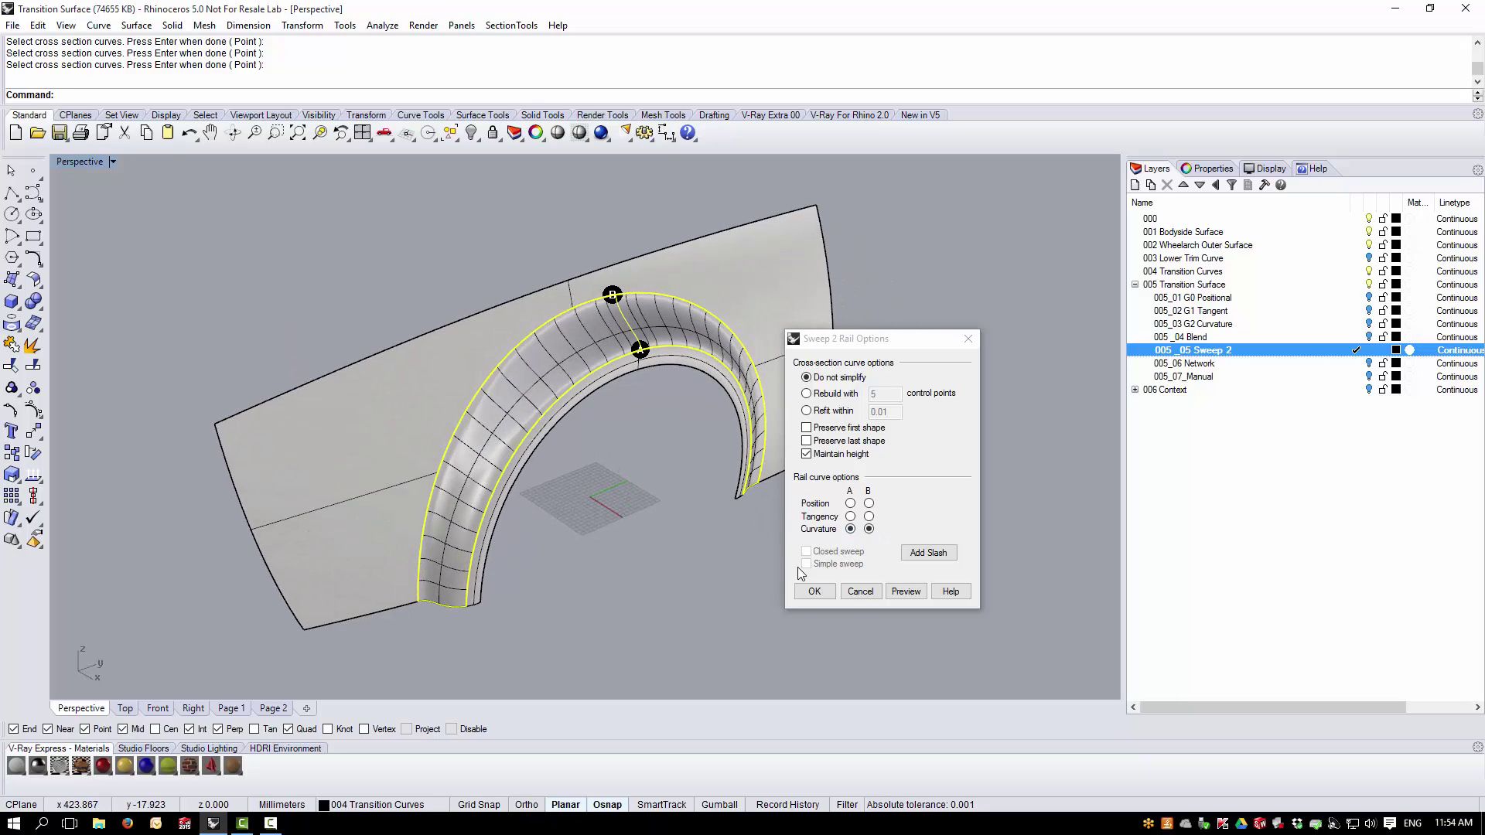
pyautogui.moveTo(668, 565); pyautogui.dragTo(652, 385, button='right')
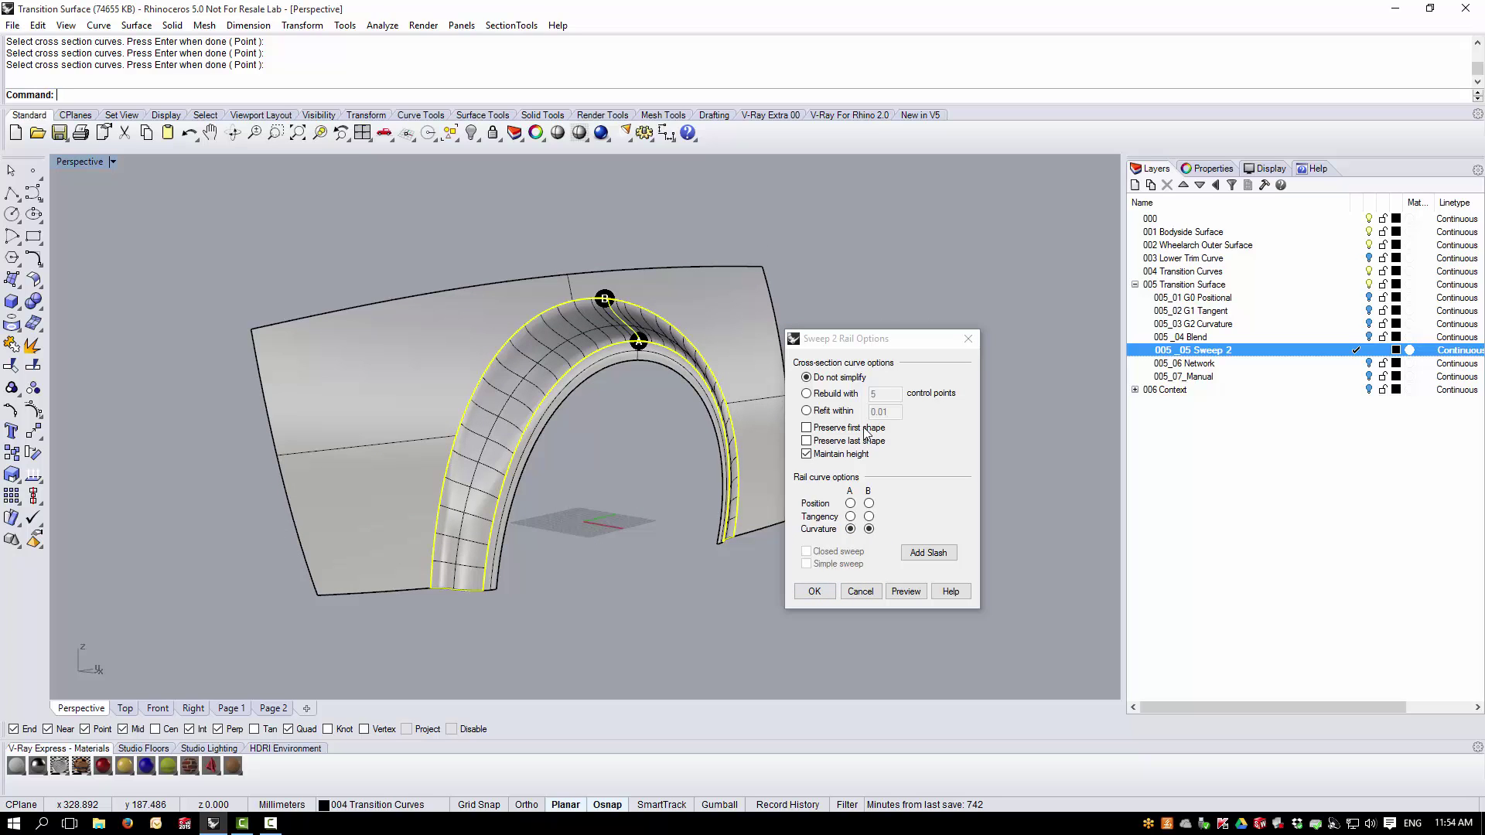
pyautogui.moveTo(633, 508); pyautogui.dragTo(699, 515, button='right')
pyautogui.scroll(3, 641, 328)
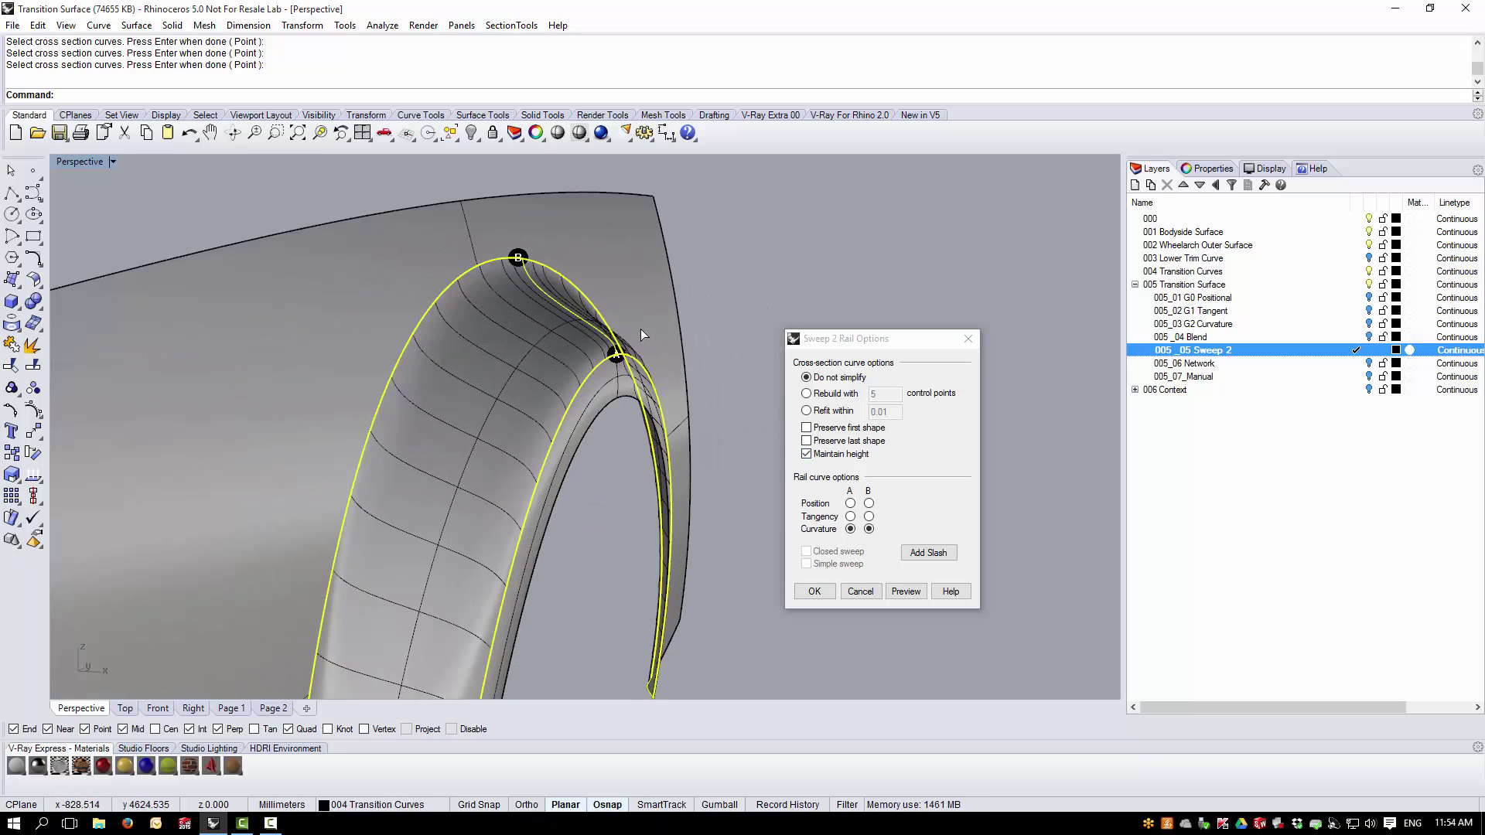
pyautogui.moveTo(640, 328); pyautogui.dragTo(760, 470, button='right')
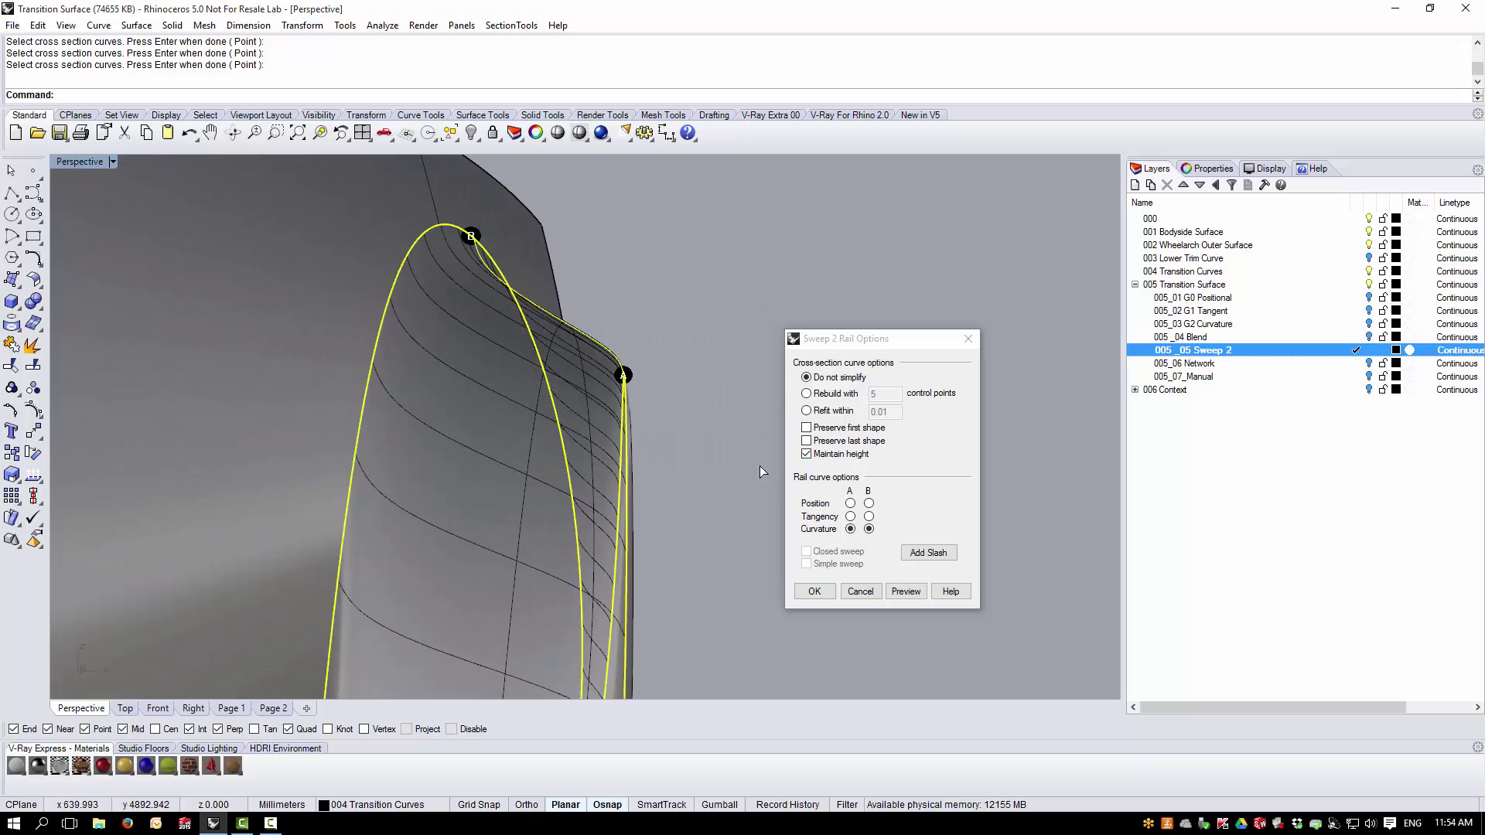
pyautogui.click(809, 457)
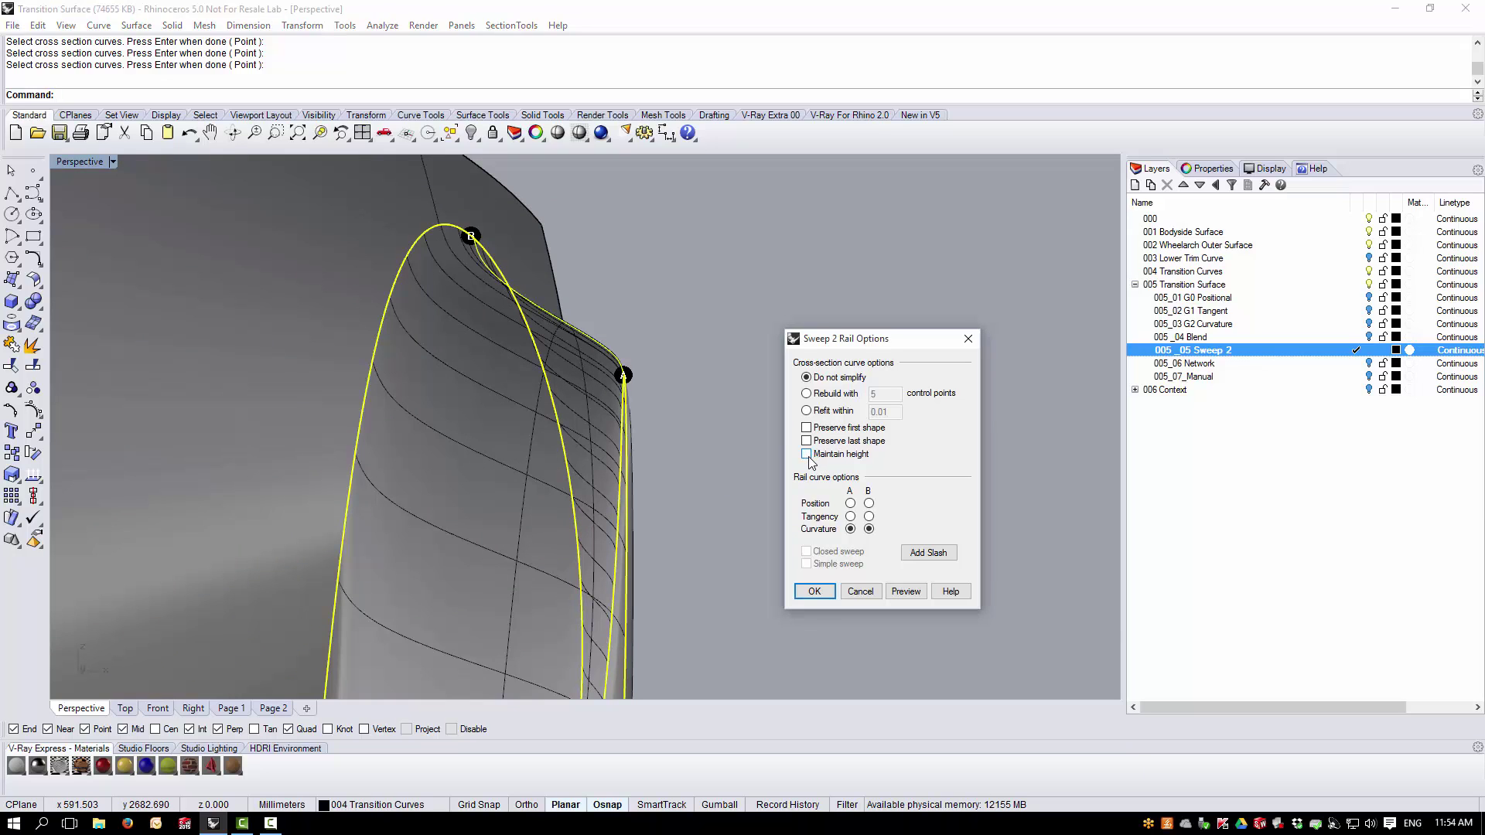
pyautogui.click(809, 457)
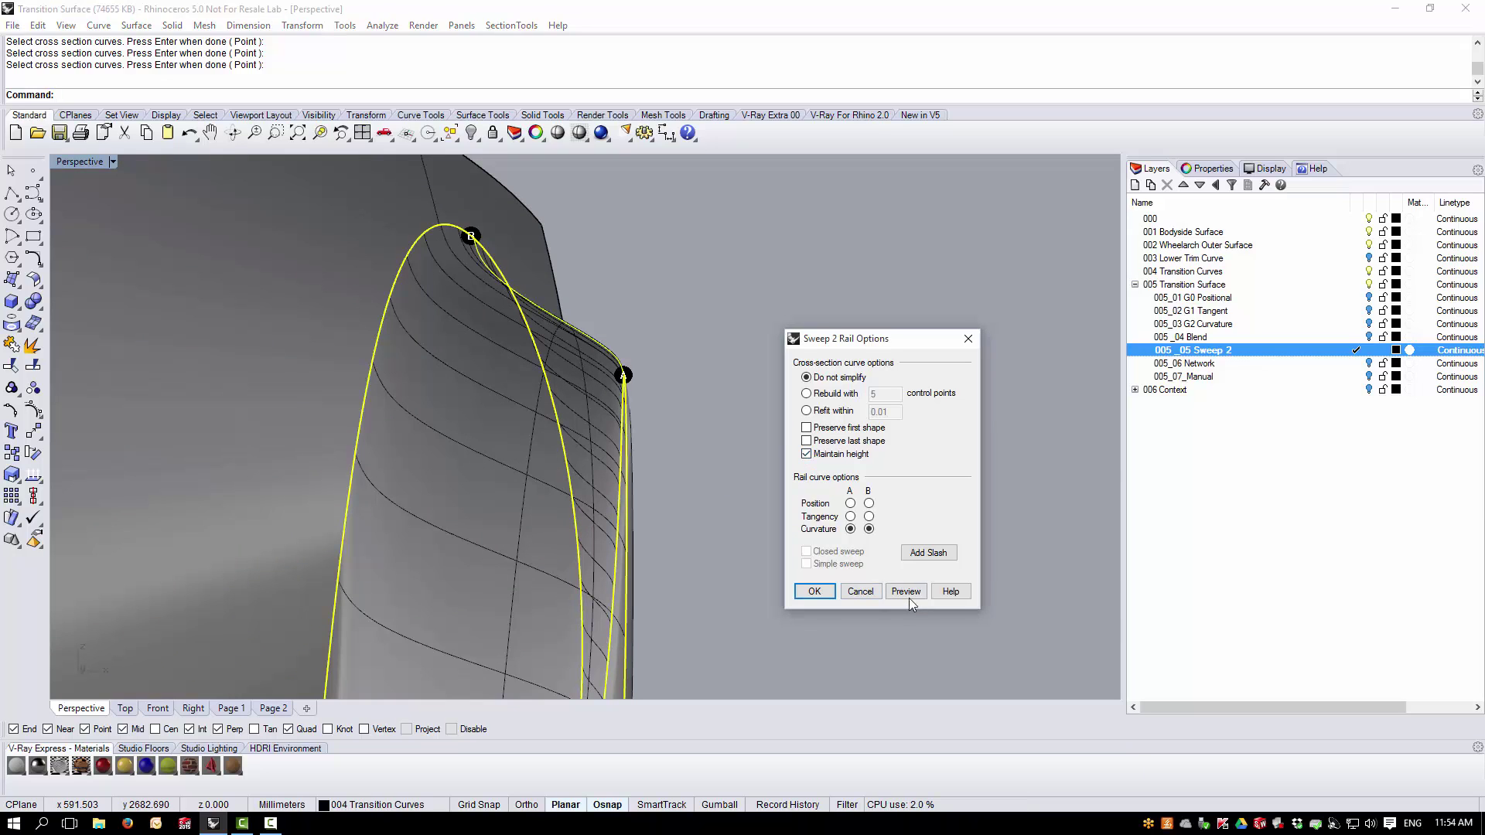
pyautogui.click(907, 595)
pyautogui.click(807, 454)
pyautogui.click(905, 593)
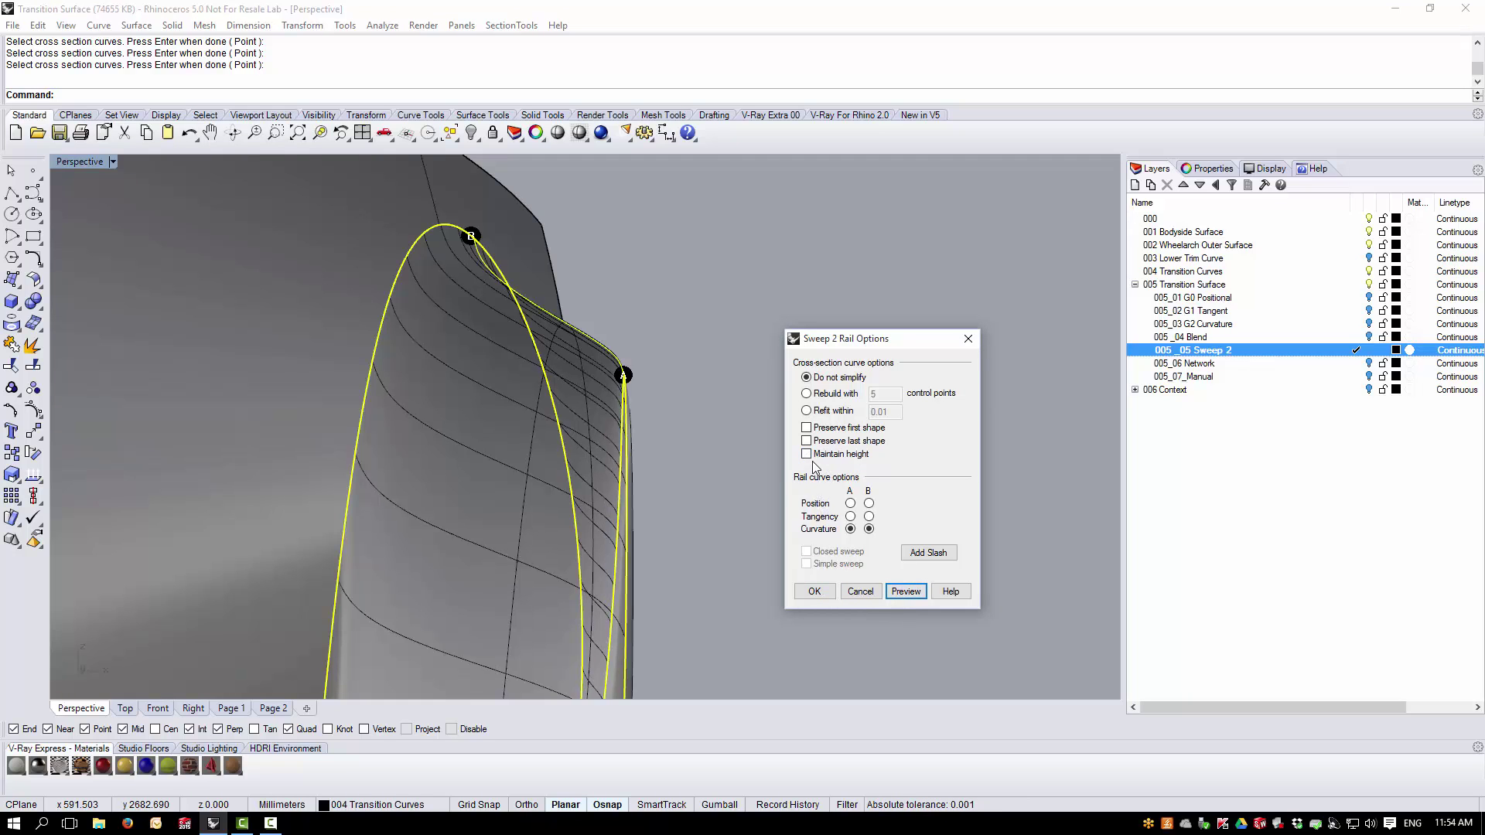
# - Compare the sweep preview at the arch ends and create the surface with Curvature on both rails and Maintain height off
pyautogui.moveTo(615, 414); pyautogui.dragTo(451, 512, button='right')
pyautogui.scroll(8, 448, 507)
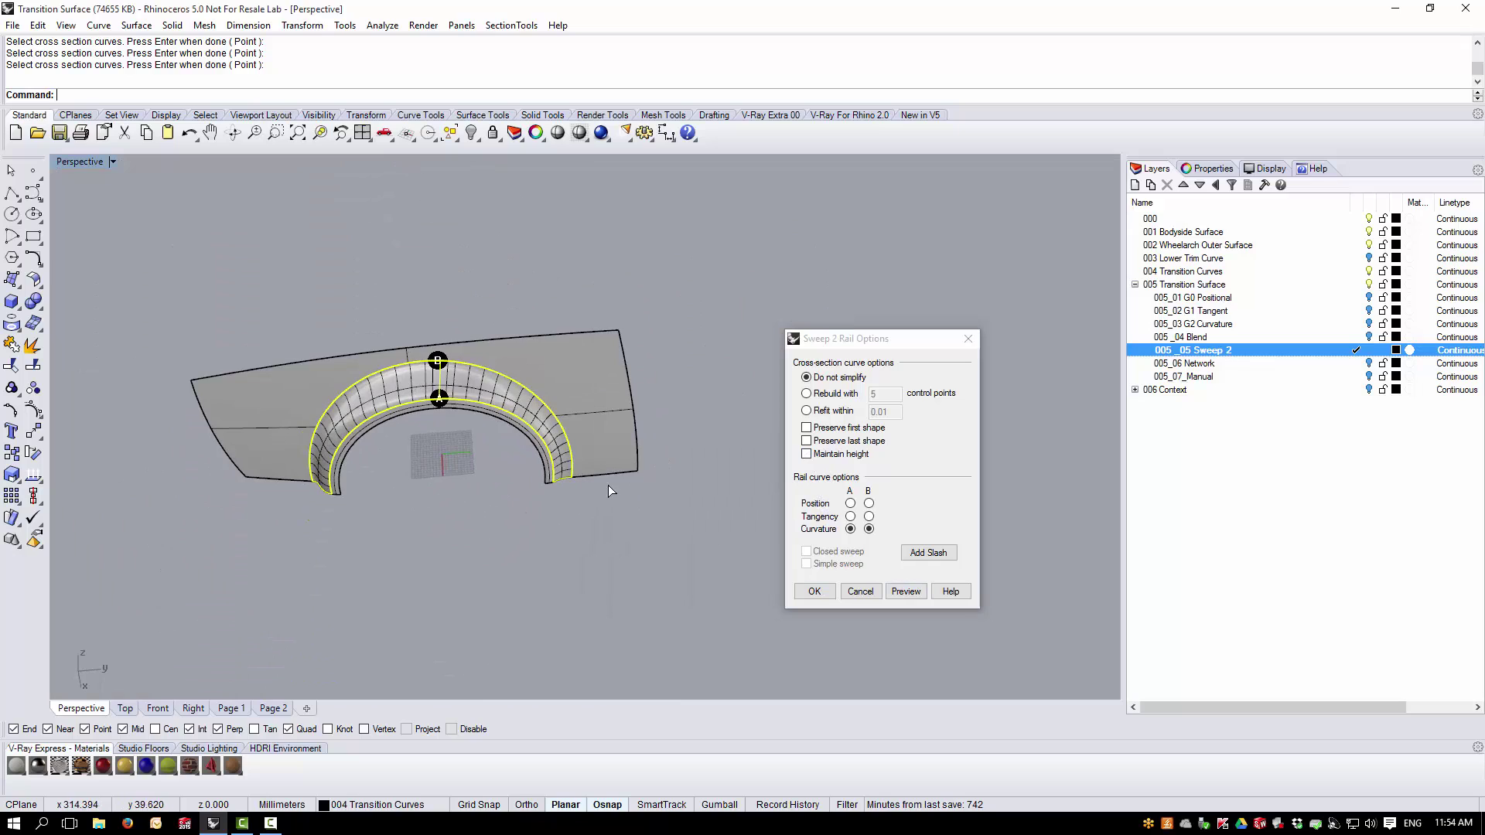
pyautogui.click(807, 454)
pyautogui.click(906, 593)
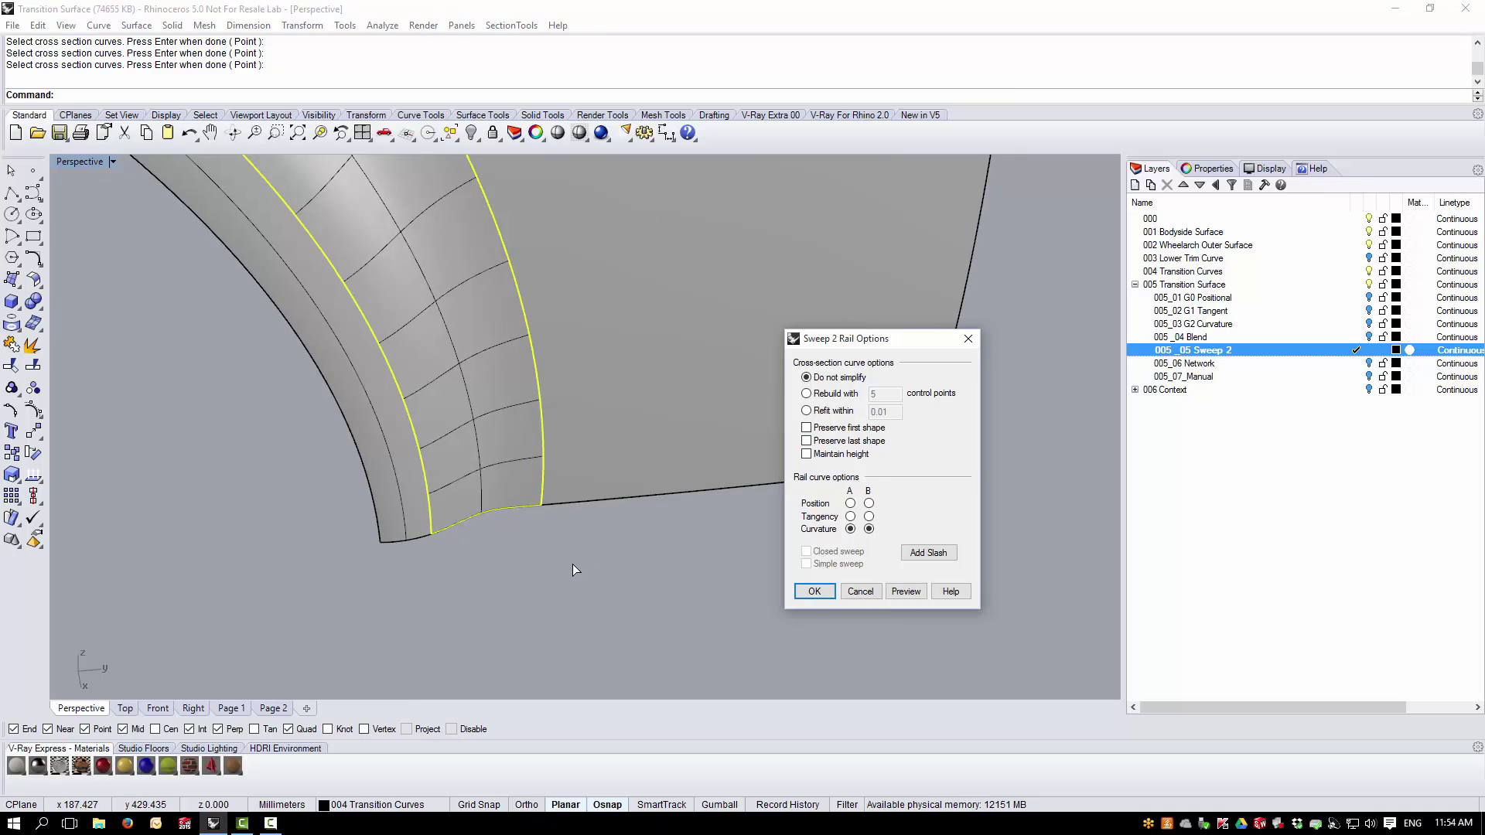
pyautogui.moveTo(575, 570); pyautogui.dragTo(496, 520, button='right')
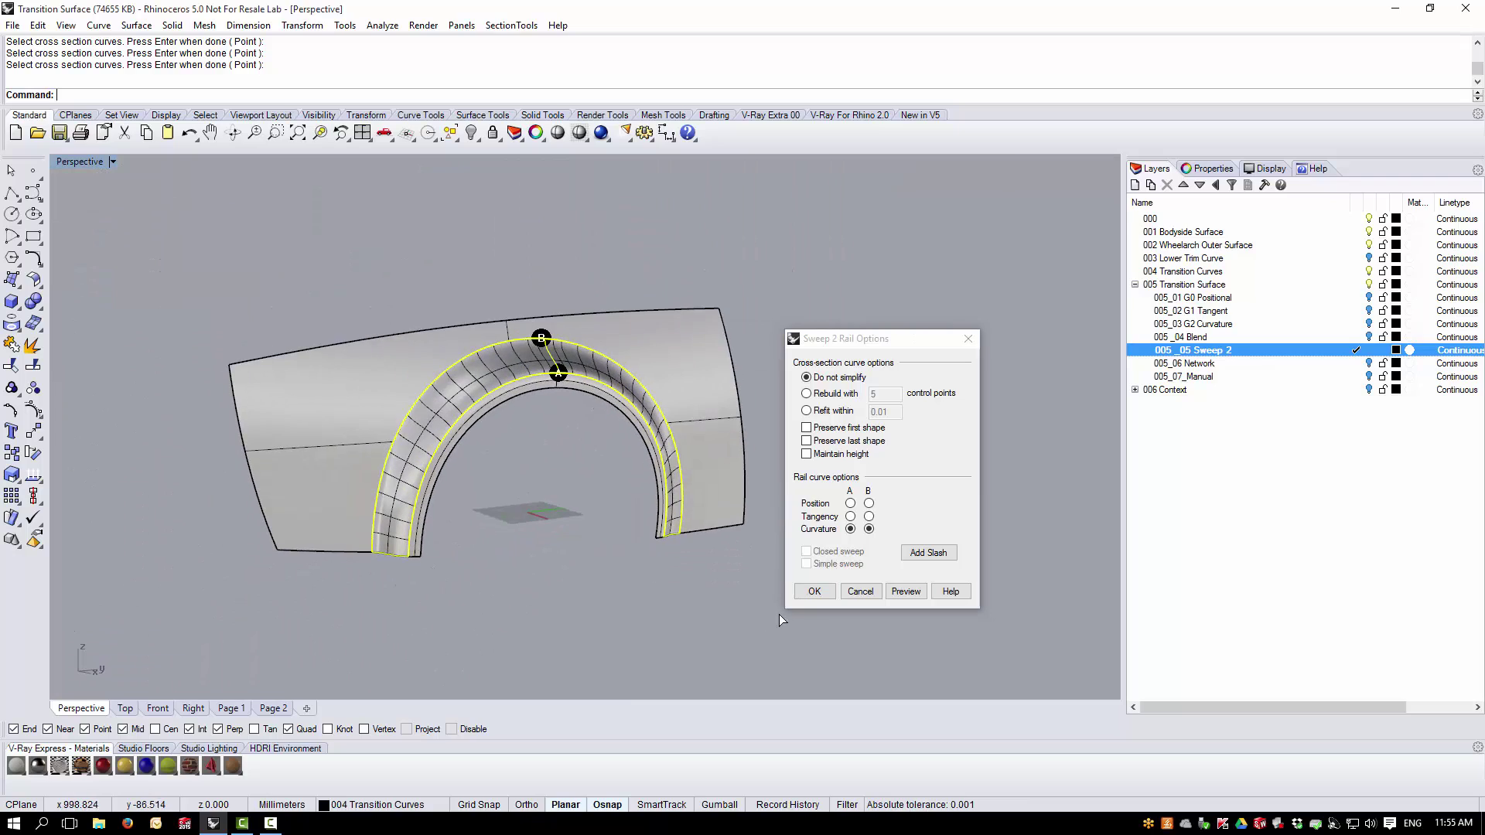
pyautogui.click(819, 594)
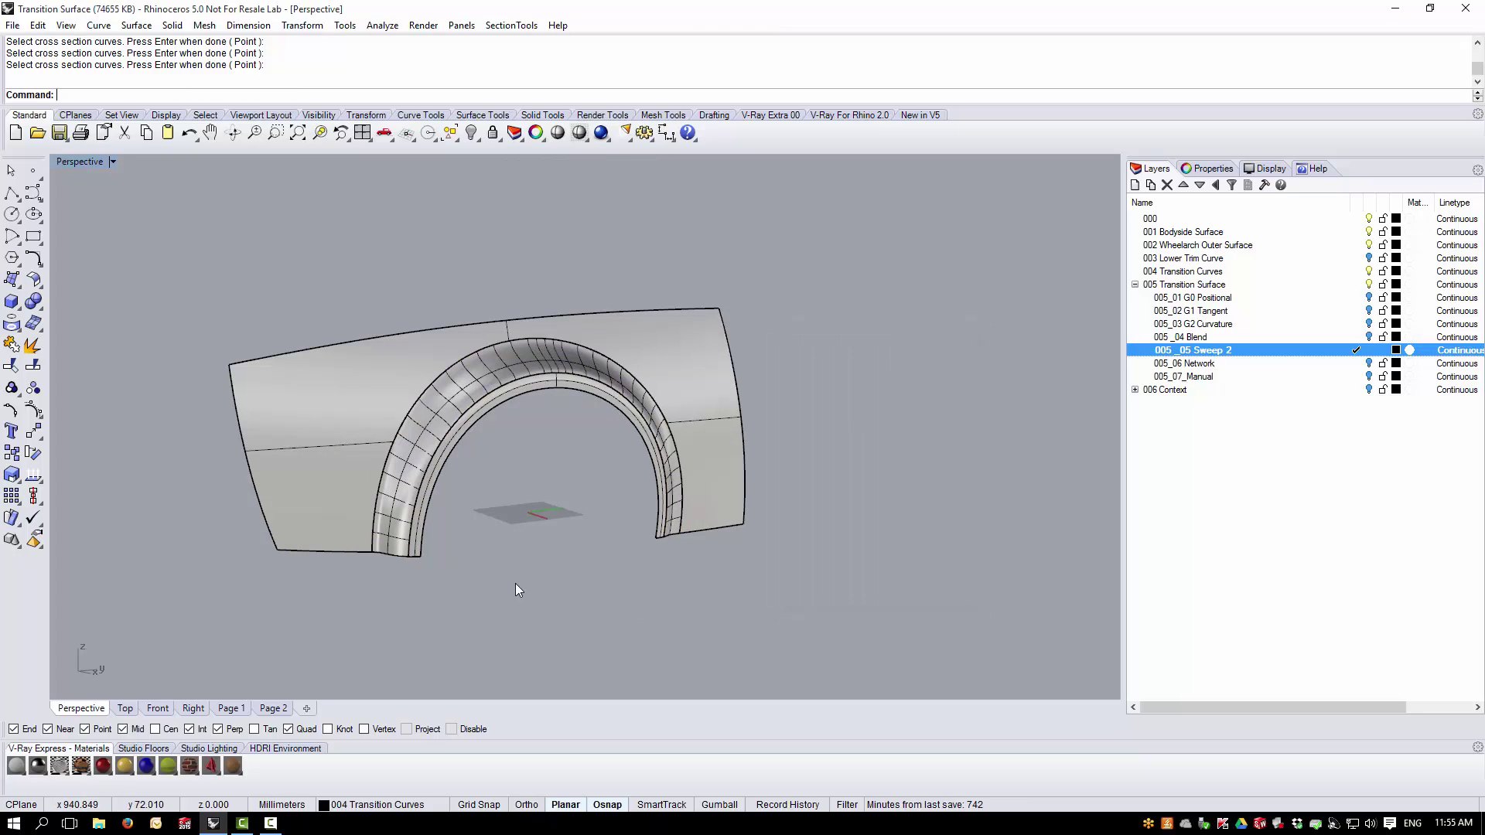
# - Apply an Environment Map analysis with the fluorescent image to all surfaces and examine the reflections across the transition from both sides
pyautogui.moveTo(386, 487); pyautogui.dragTo(387, 487)
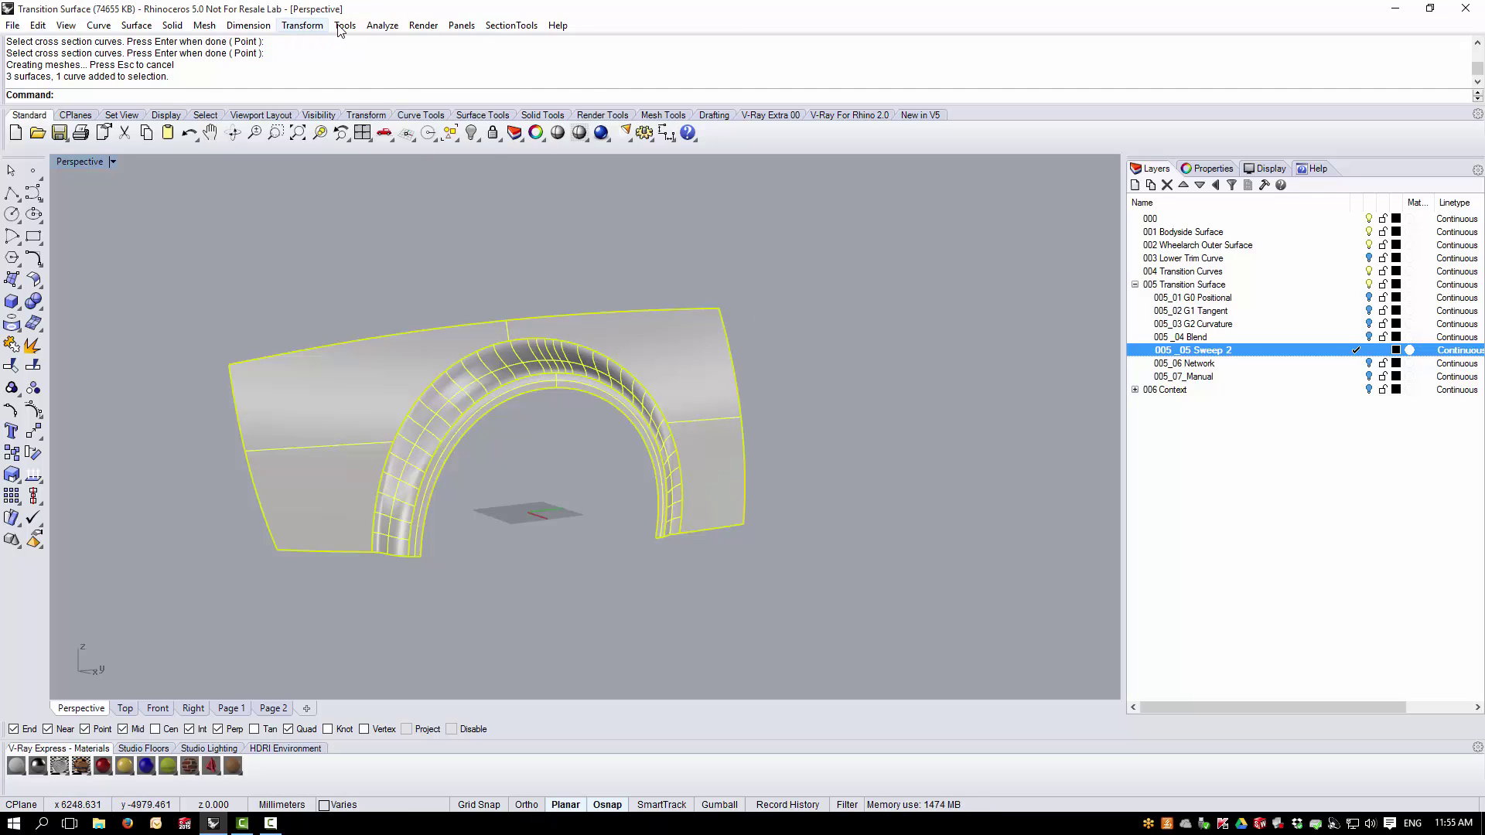
pyautogui.click(382, 25)
pyautogui.moveTo(394, 78)
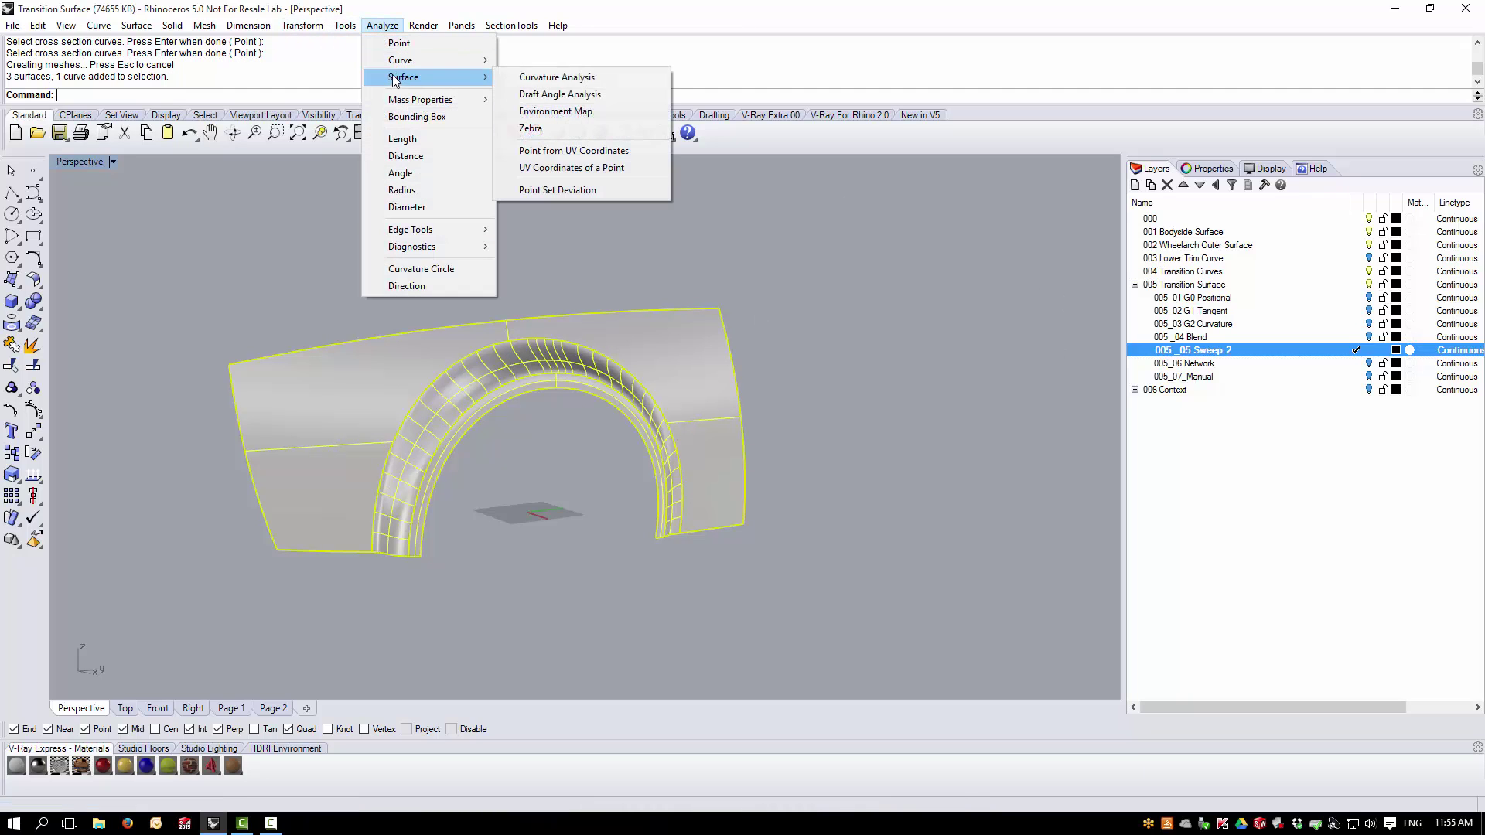
pyautogui.click(556, 111)
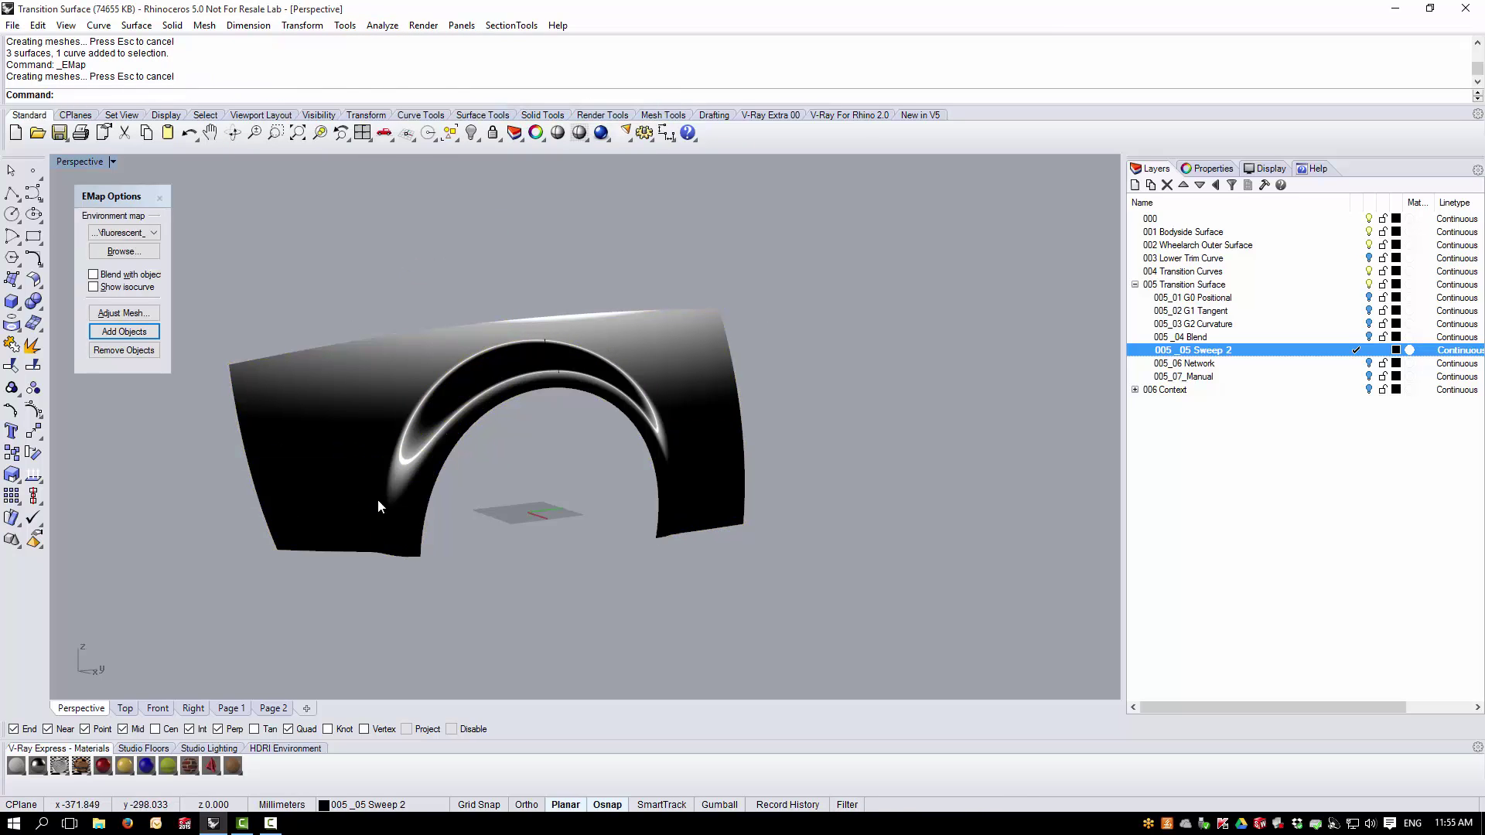
pyautogui.moveTo(514, 412); pyautogui.dragTo(489, 562, button='right')
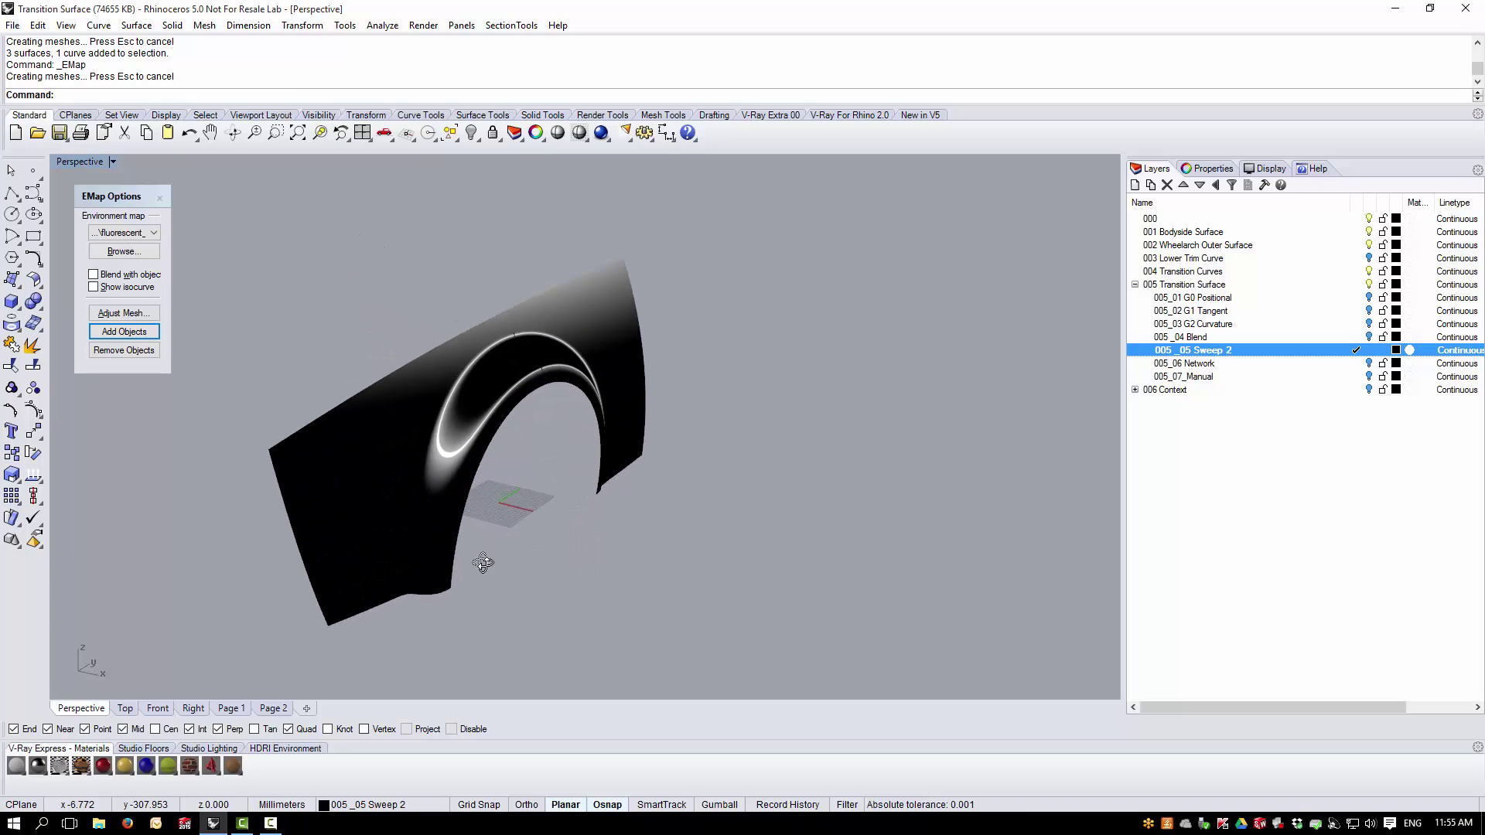
pyautogui.moveTo(870, 531); pyautogui.dragTo(616, 405, button='right')
pyautogui.scroll(3, 788, 557)
pyautogui.moveTo(786, 552)
pyautogui.mouseDown(button='right')
pyautogui.moveTo(796, 606)
pyautogui.moveTo(799, 548)
pyautogui.mouseUp(button='right')
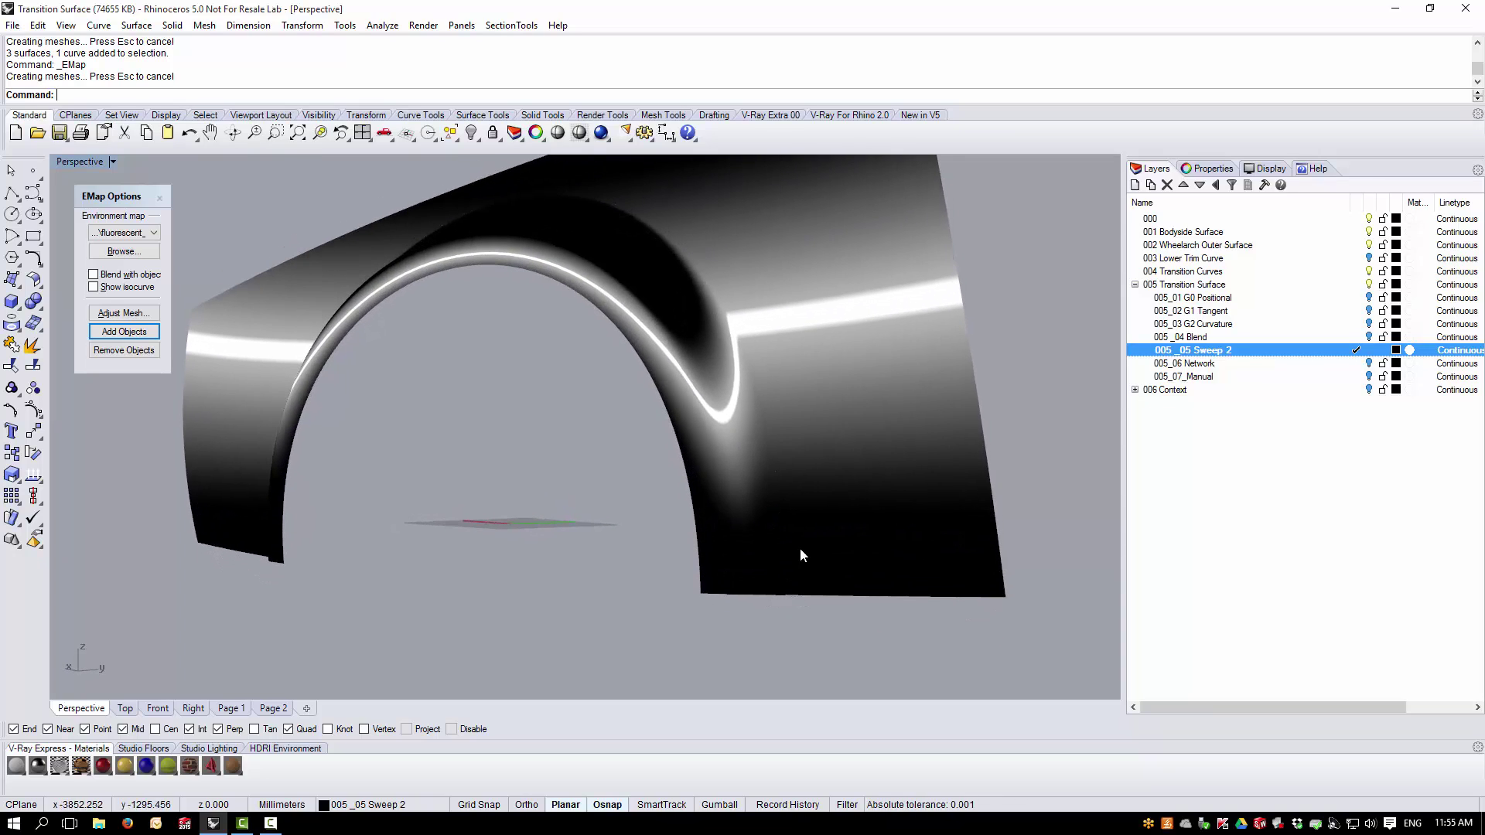
pyautogui.scroll(-2, 489, 462)
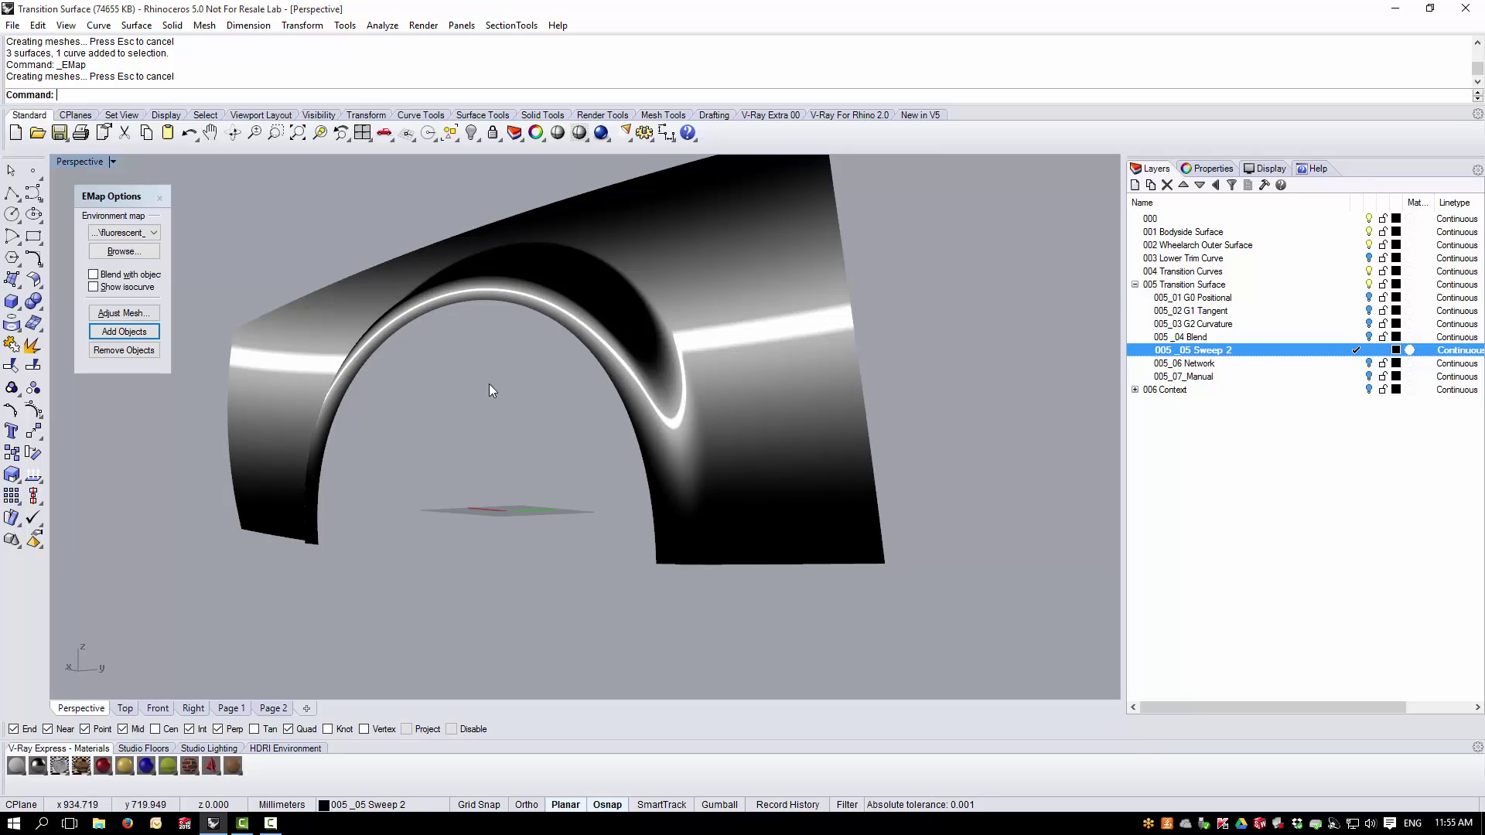
# - Switch the environment map to brushed_silver, check the transition's reflections around the arch, and hide the 004 Transition Curves layer
pyautogui.click(150, 232)
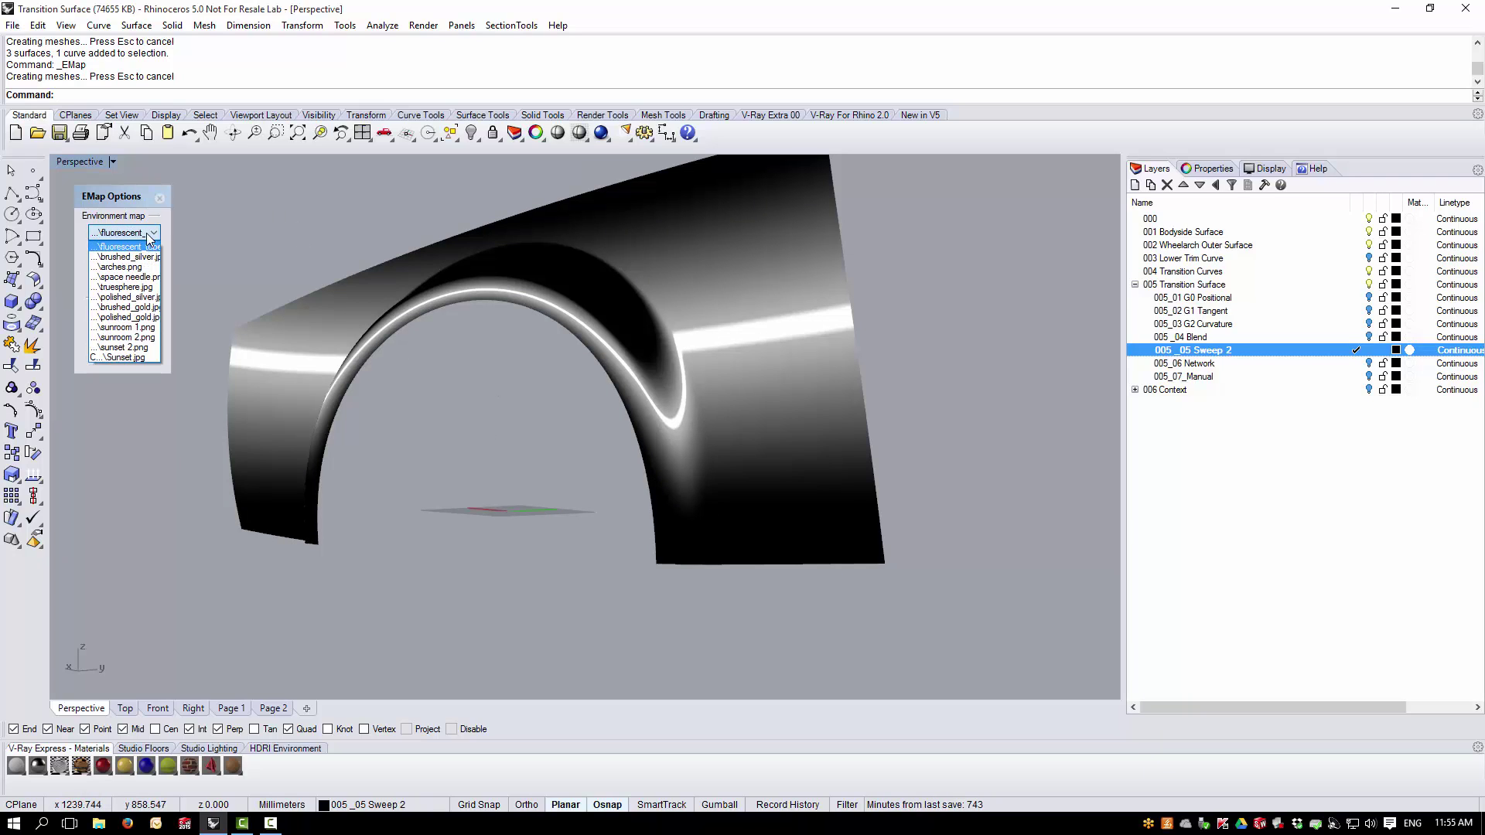
pyautogui.click(144, 258)
pyautogui.scroll(3, 615, 285)
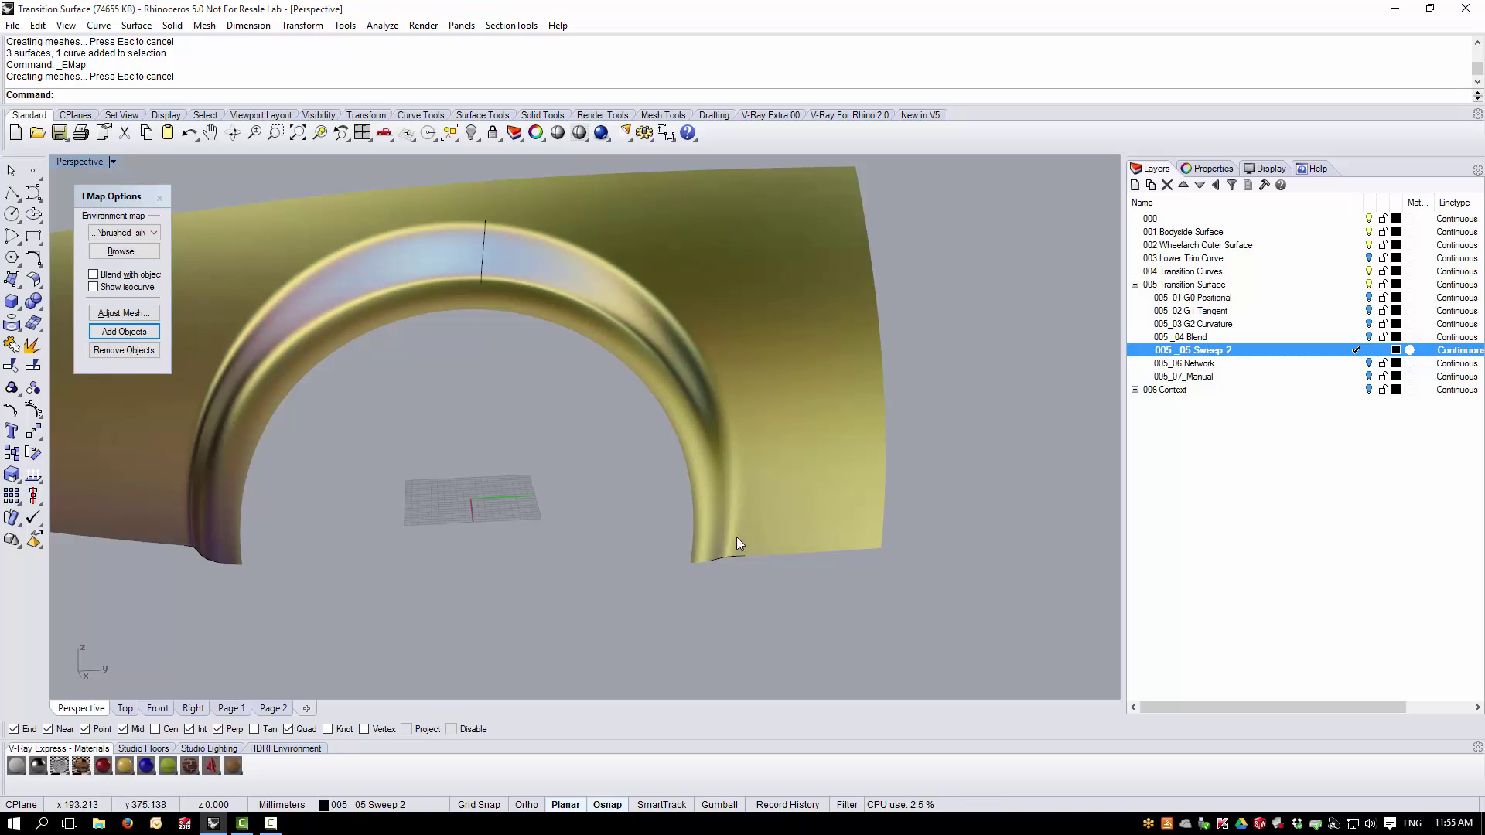
pyautogui.moveTo(675, 526); pyautogui.dragTo(708, 530, button='right')
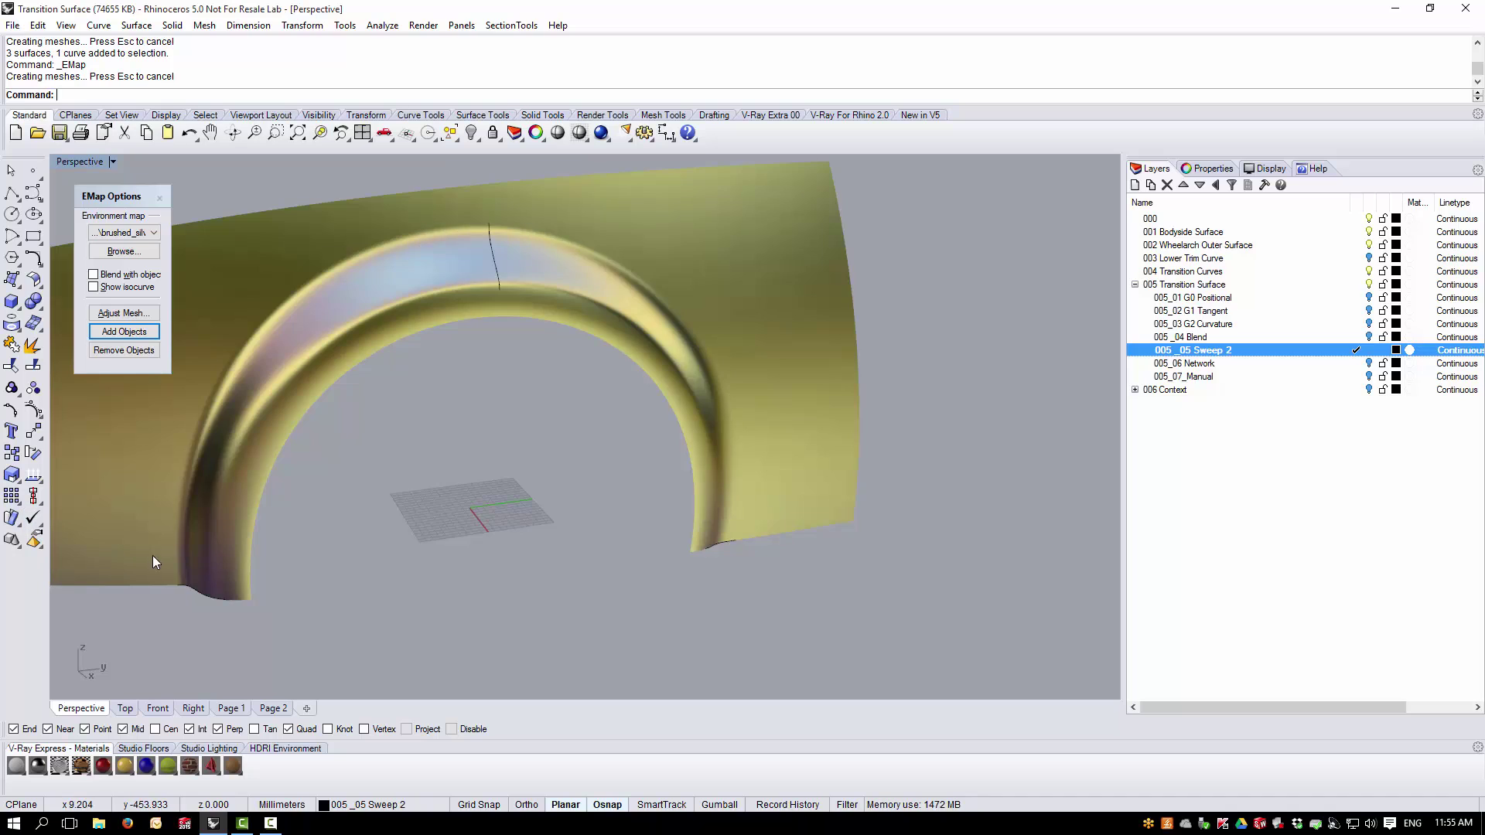
pyautogui.moveTo(154, 557); pyautogui.dragTo(655, 430, button='right')
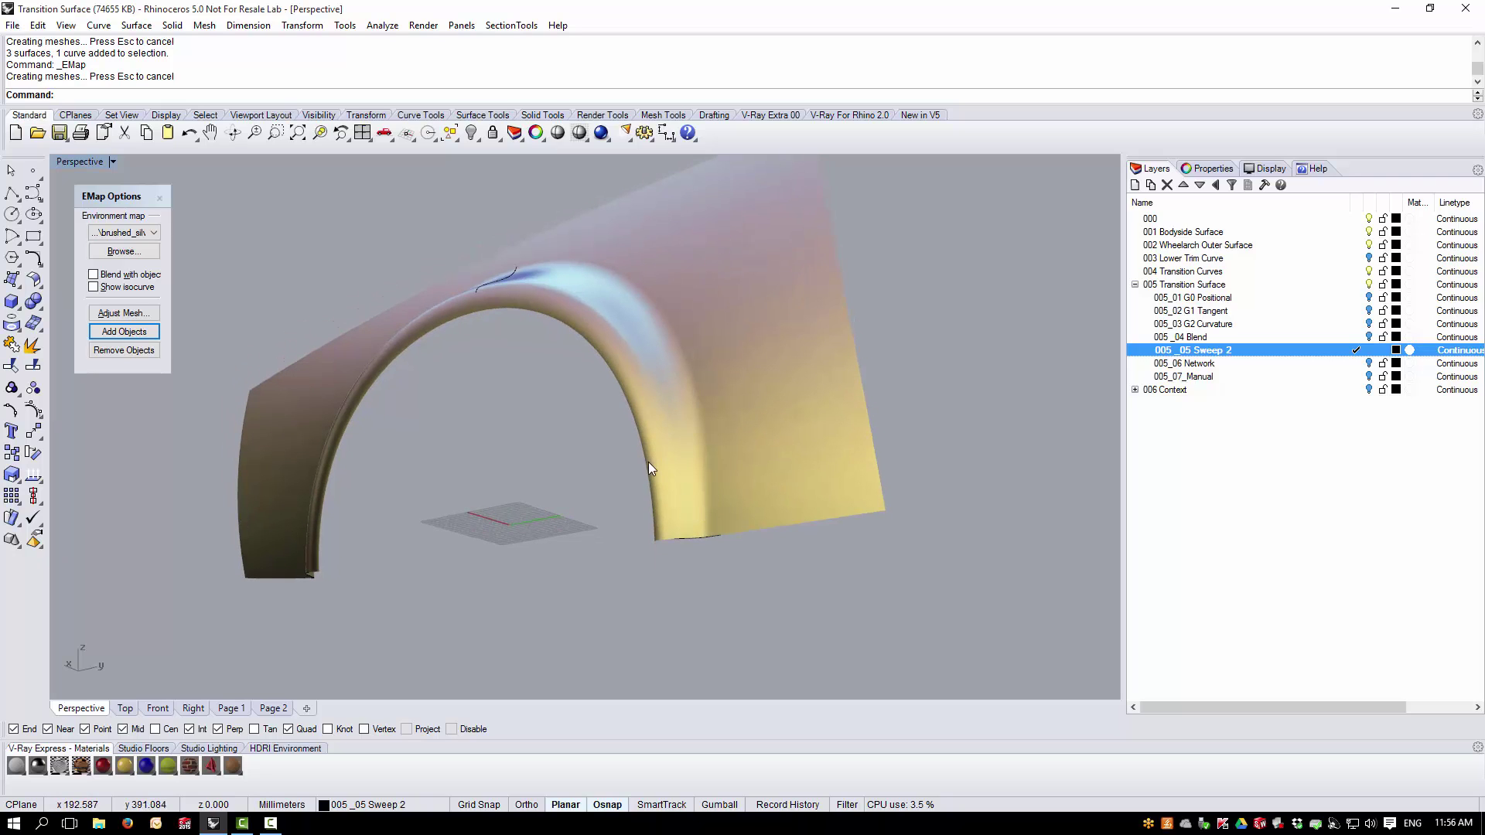
pyautogui.moveTo(678, 483); pyautogui.dragTo(677, 339, button='right')
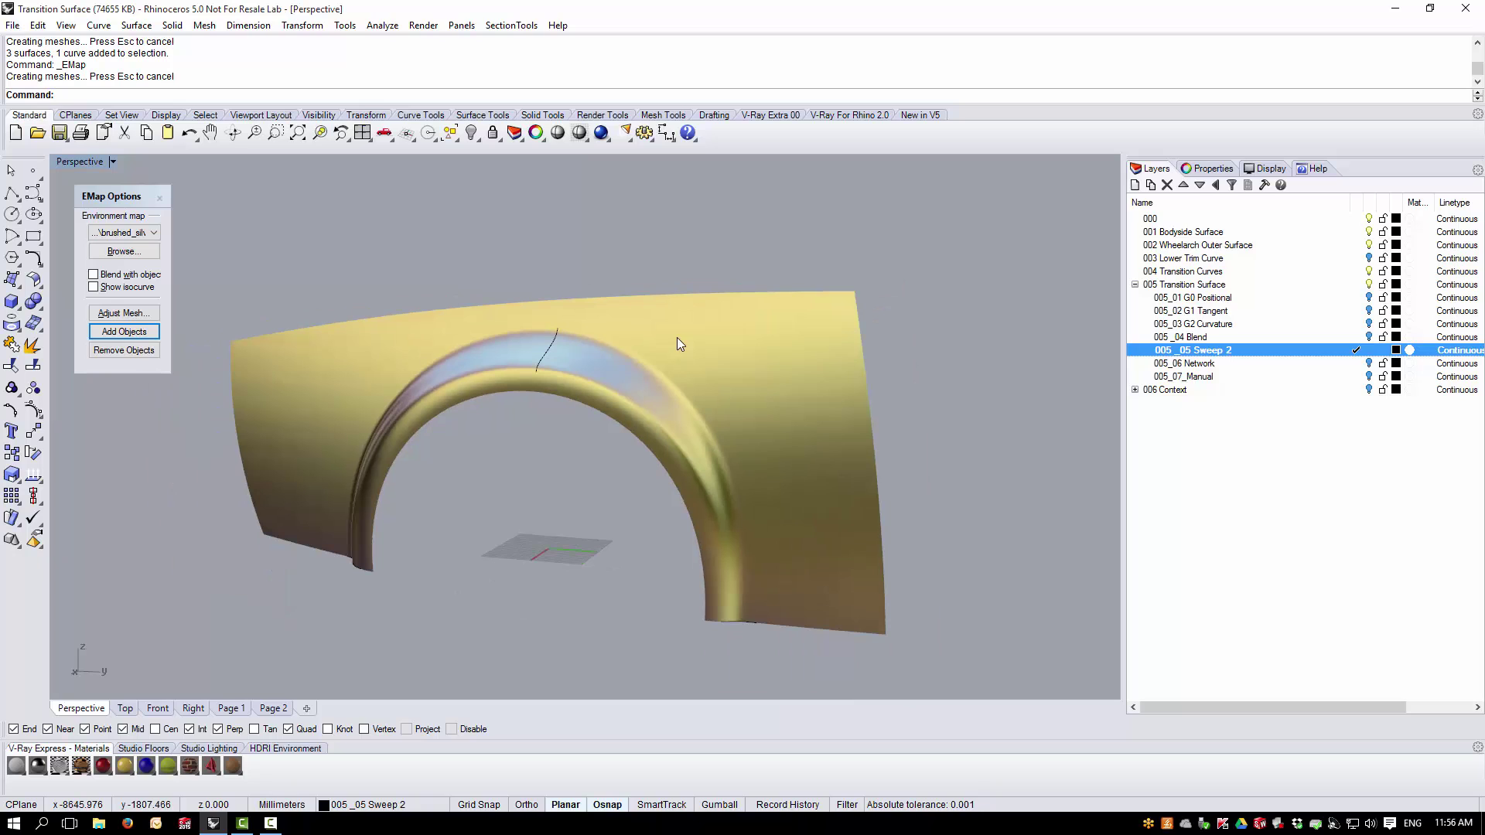
pyautogui.click(1369, 271)
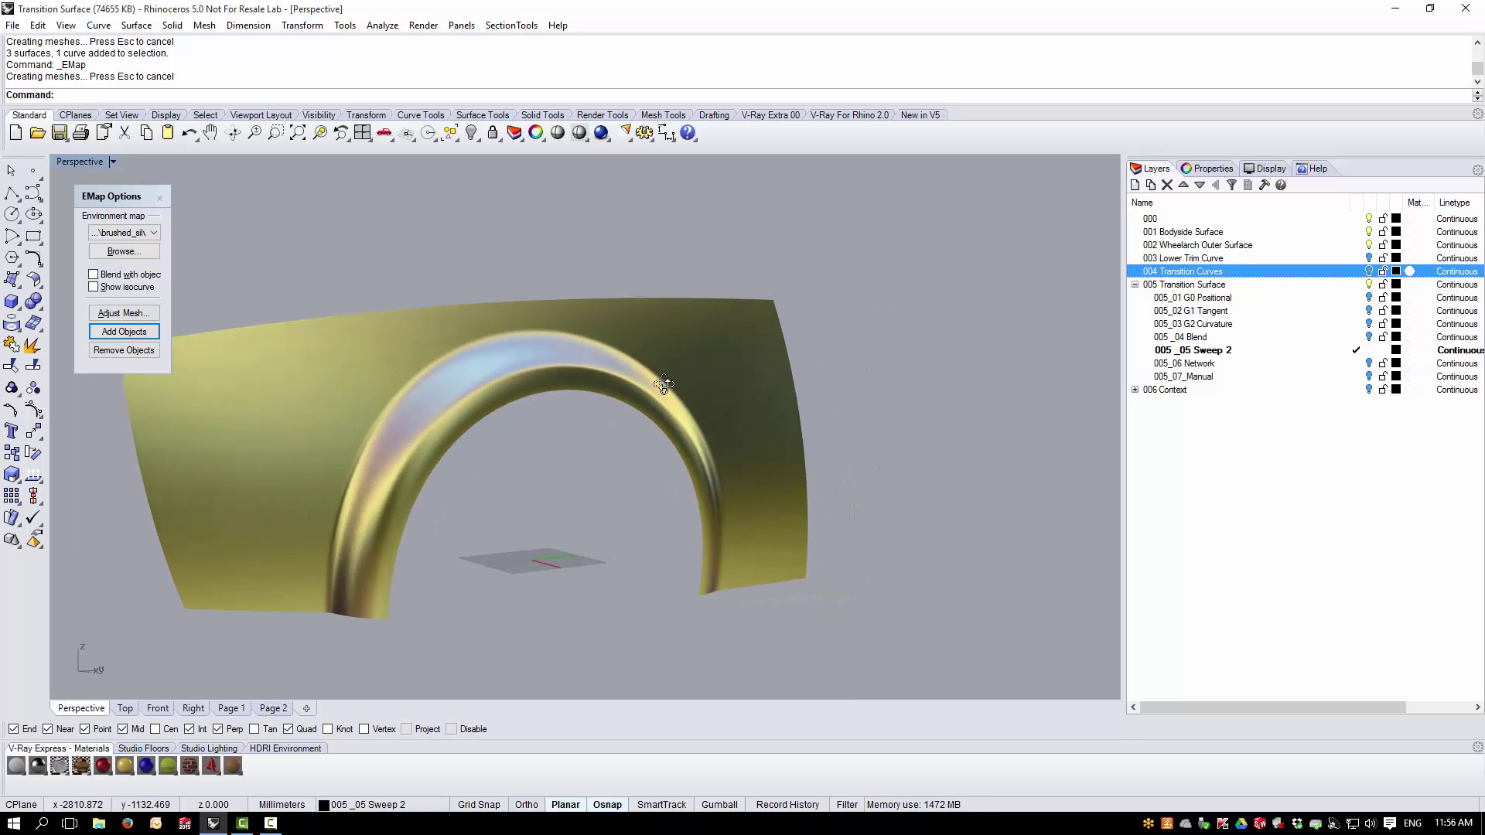